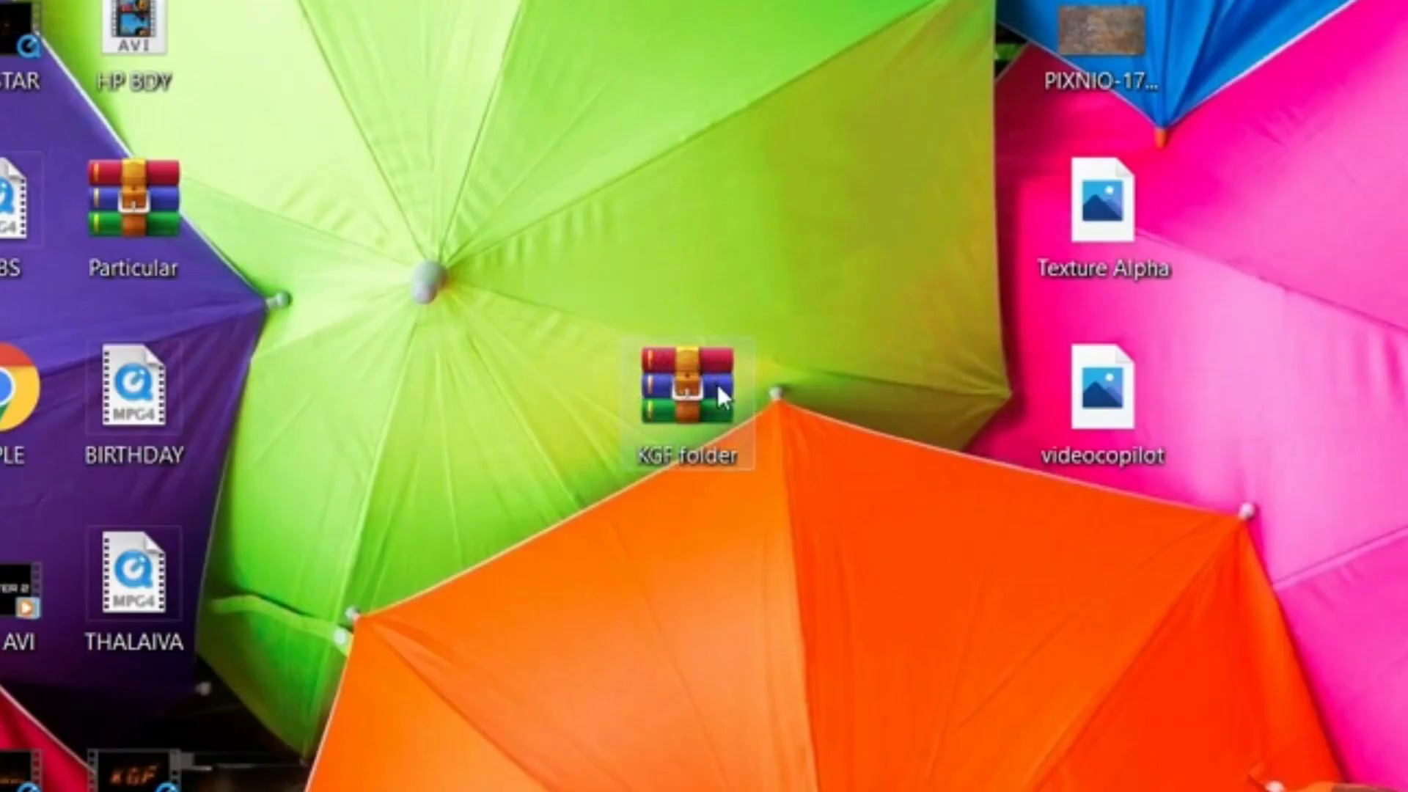
Step: Extract KGF.aep from the KGF folder.rar archive onto the desktop
{"action": "double_click", "coordinate": [717, 385]}
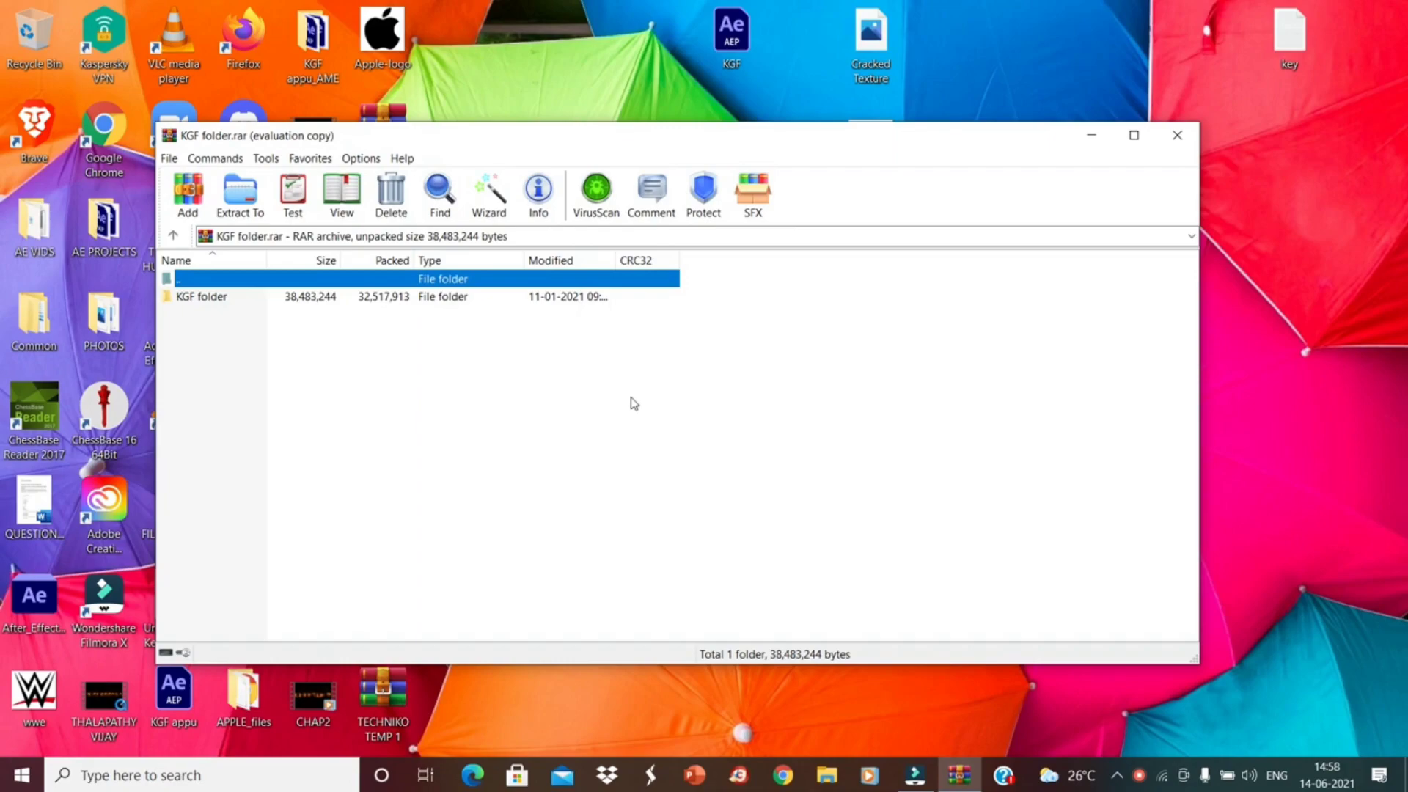
{"action": "double_click", "coordinate": [352, 301]}
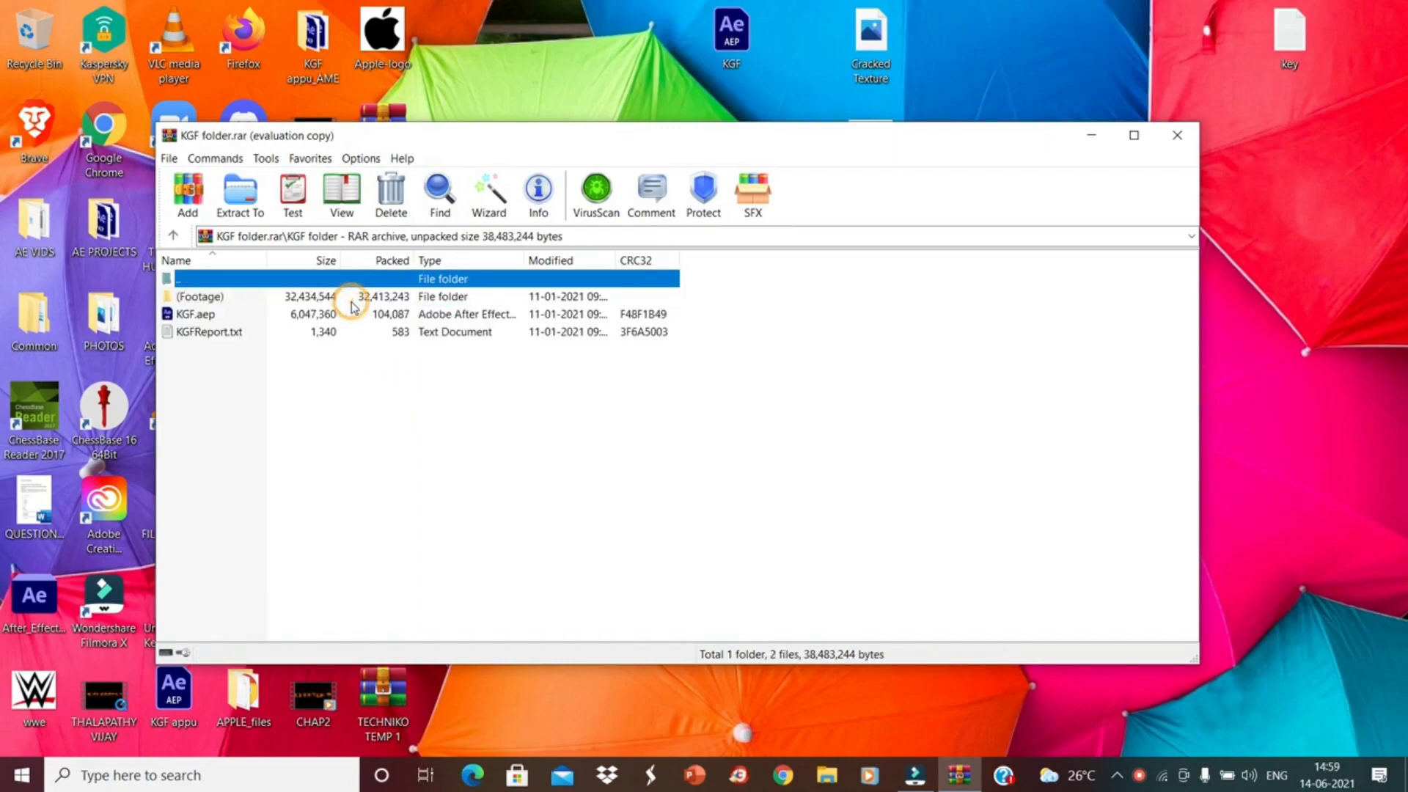
{"action": "left_click", "coordinate": [328, 316]}
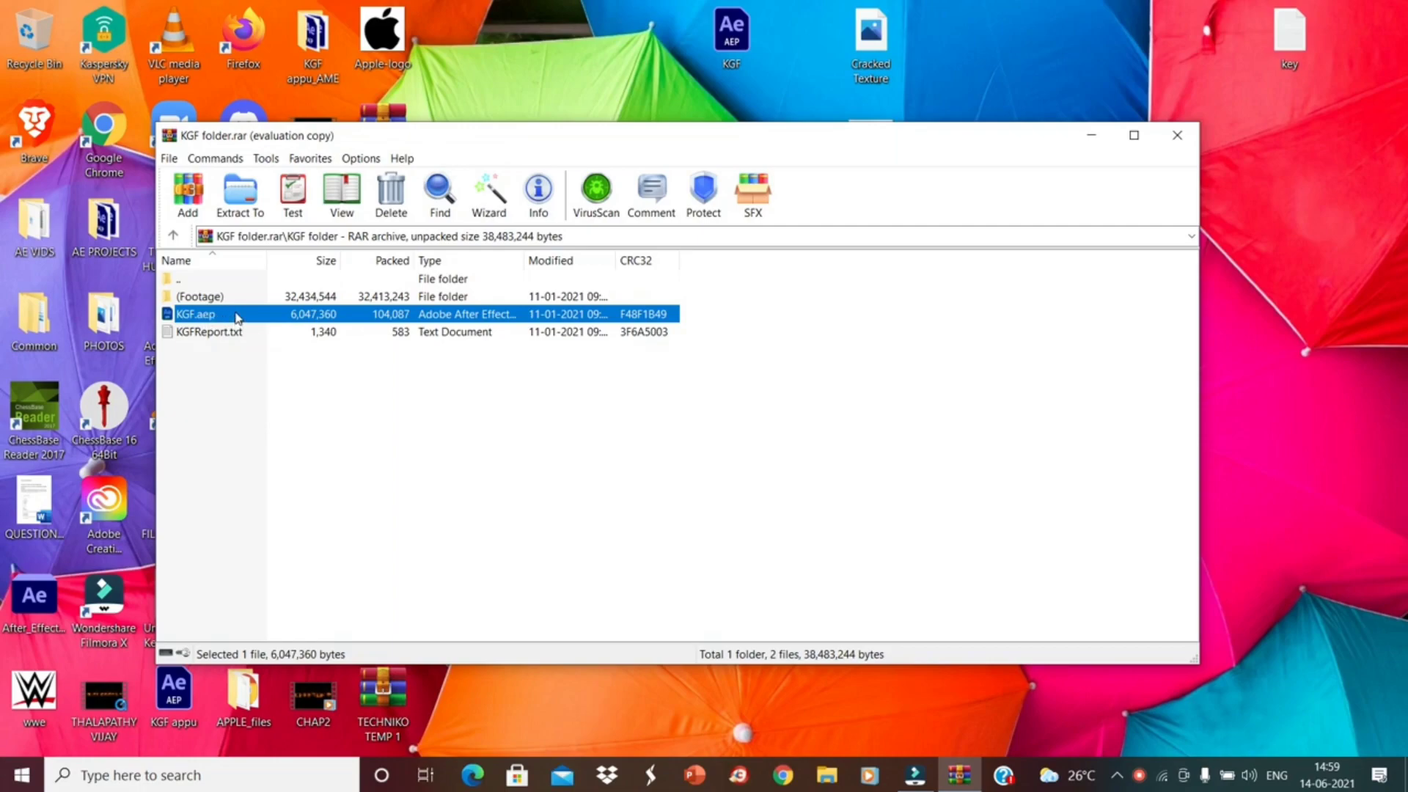
{"action": "left_click_drag", "start_coordinate": [235, 317], "coordinate": [315, 329]}
Step: Select the five images in the archive's (Footage) folder and minimize WinRAR
{"action": "double_click", "coordinate": [311, 301]}
{"action": "left_click_drag", "start_coordinate": [301, 401], "coordinate": [300, 301]}
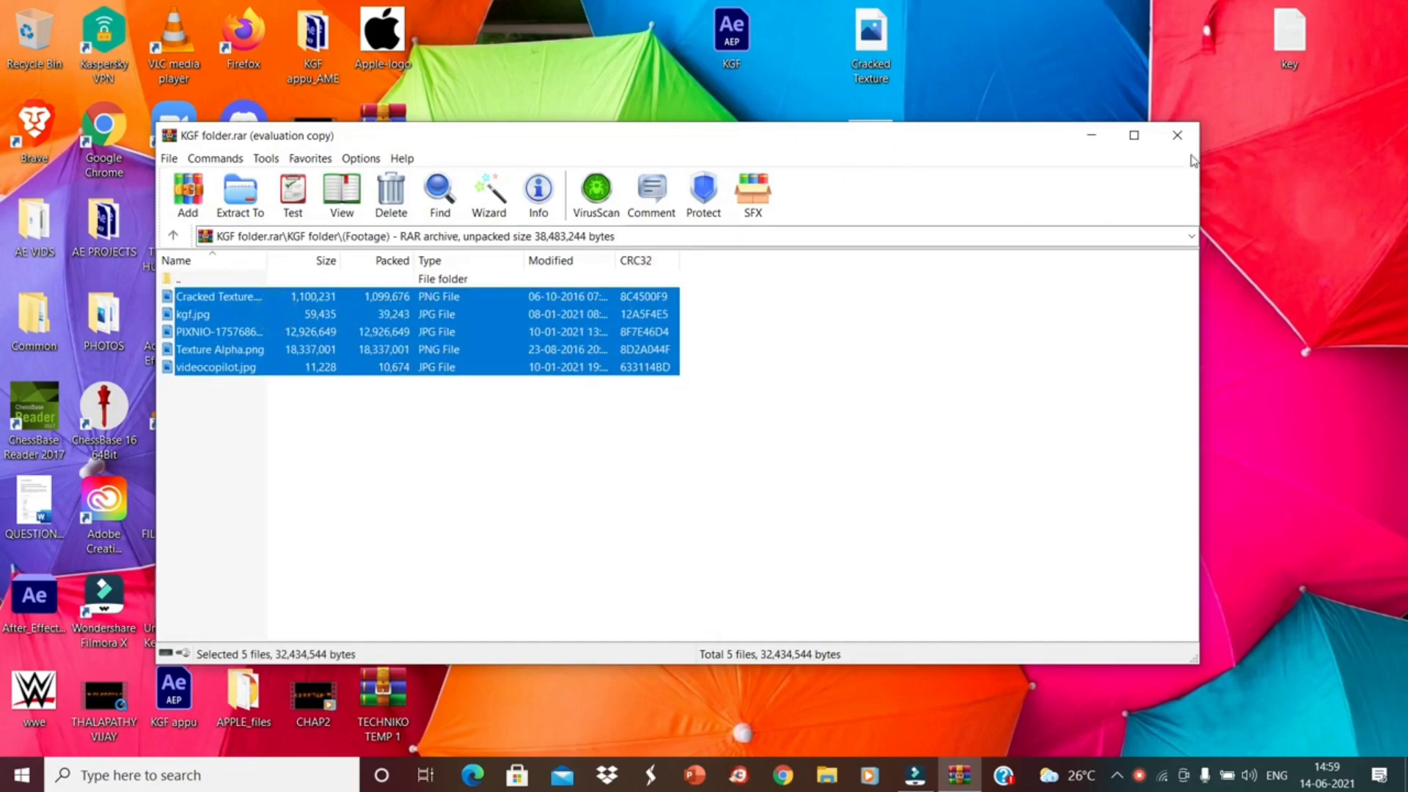
{"action": "left_click", "coordinate": [1092, 135]}
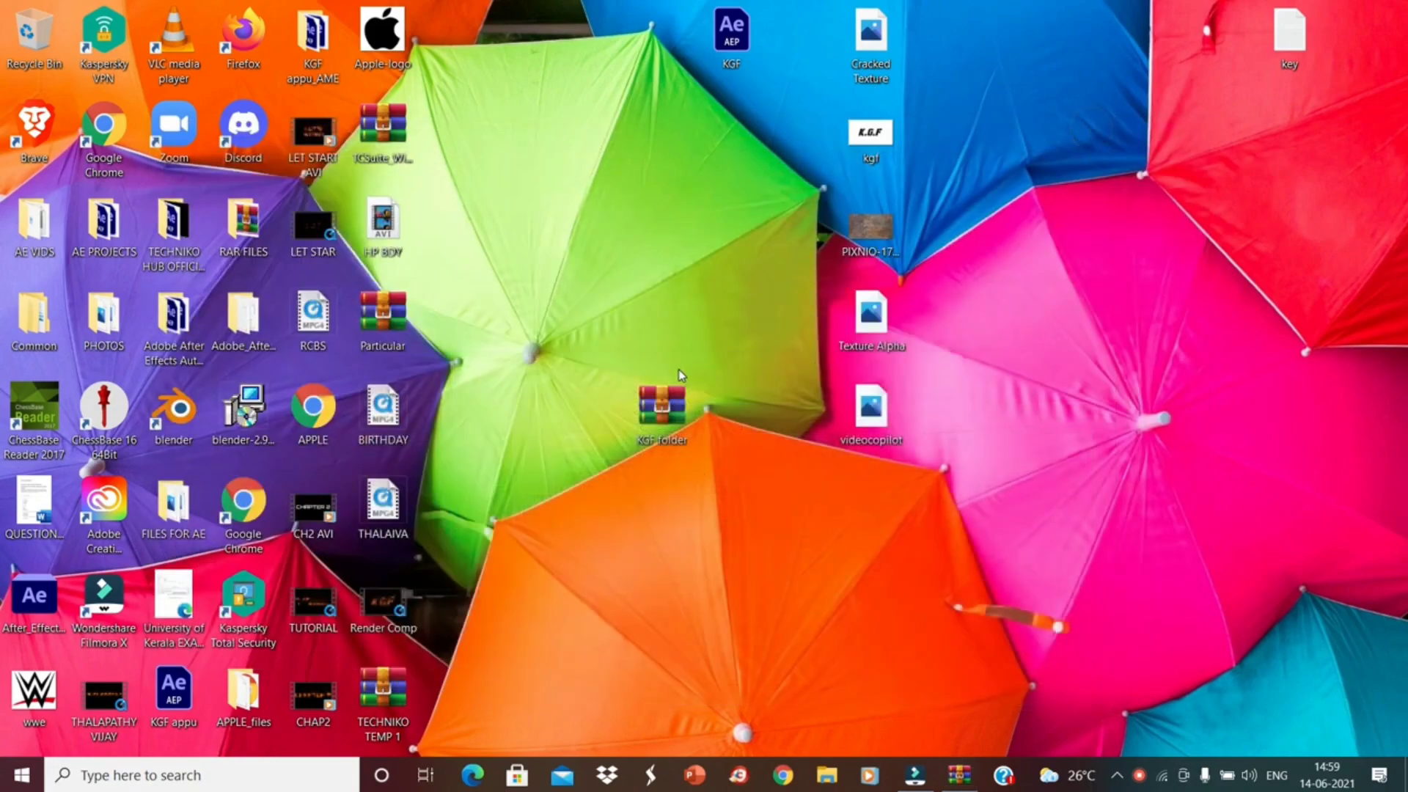
Step: Open KGF.aep, scrub to frame 00054, and dock the Saber comp beside Logo Comp
{"action": "double_click", "coordinate": [734, 39]}
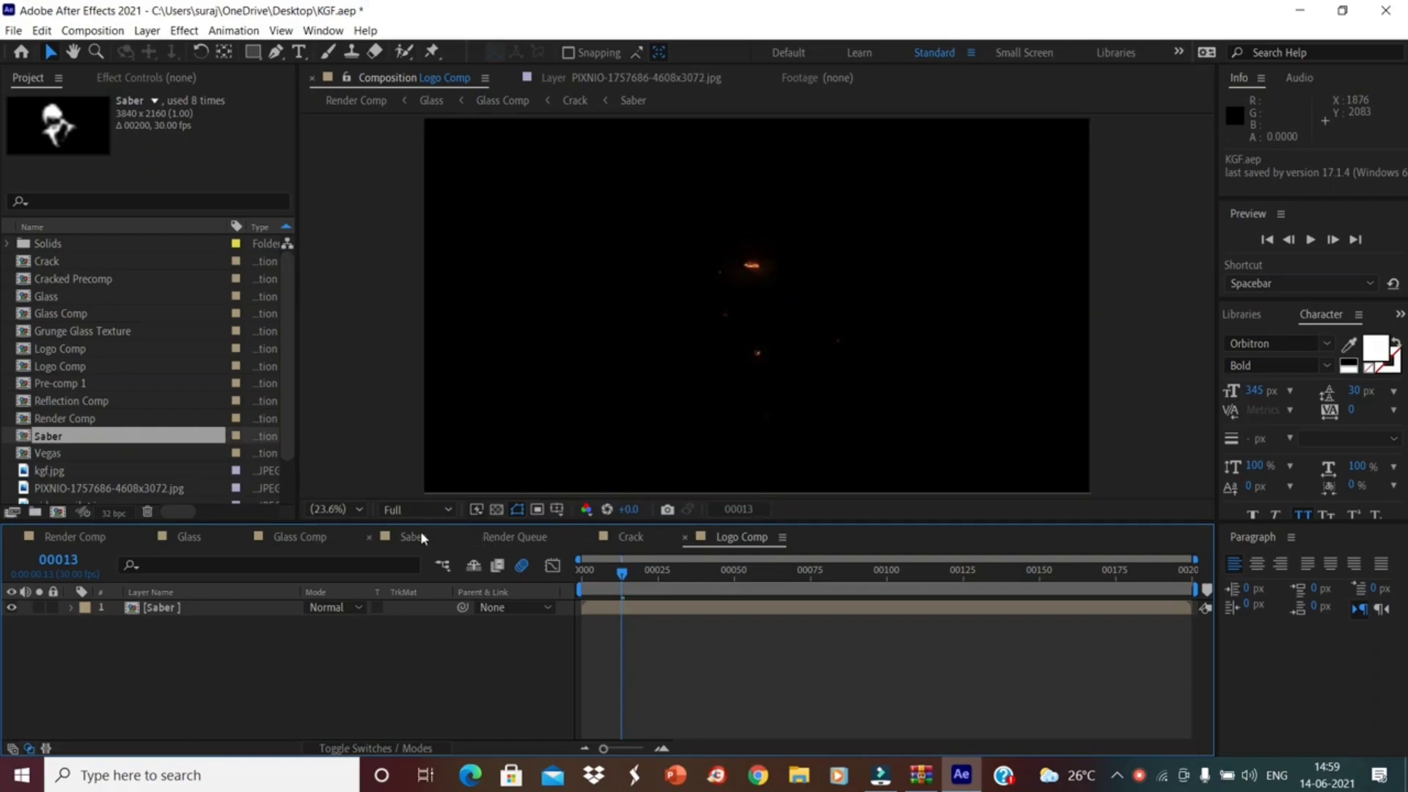
{"action": "left_click_drag", "start_coordinate": [622, 576], "coordinate": [200, 547]}
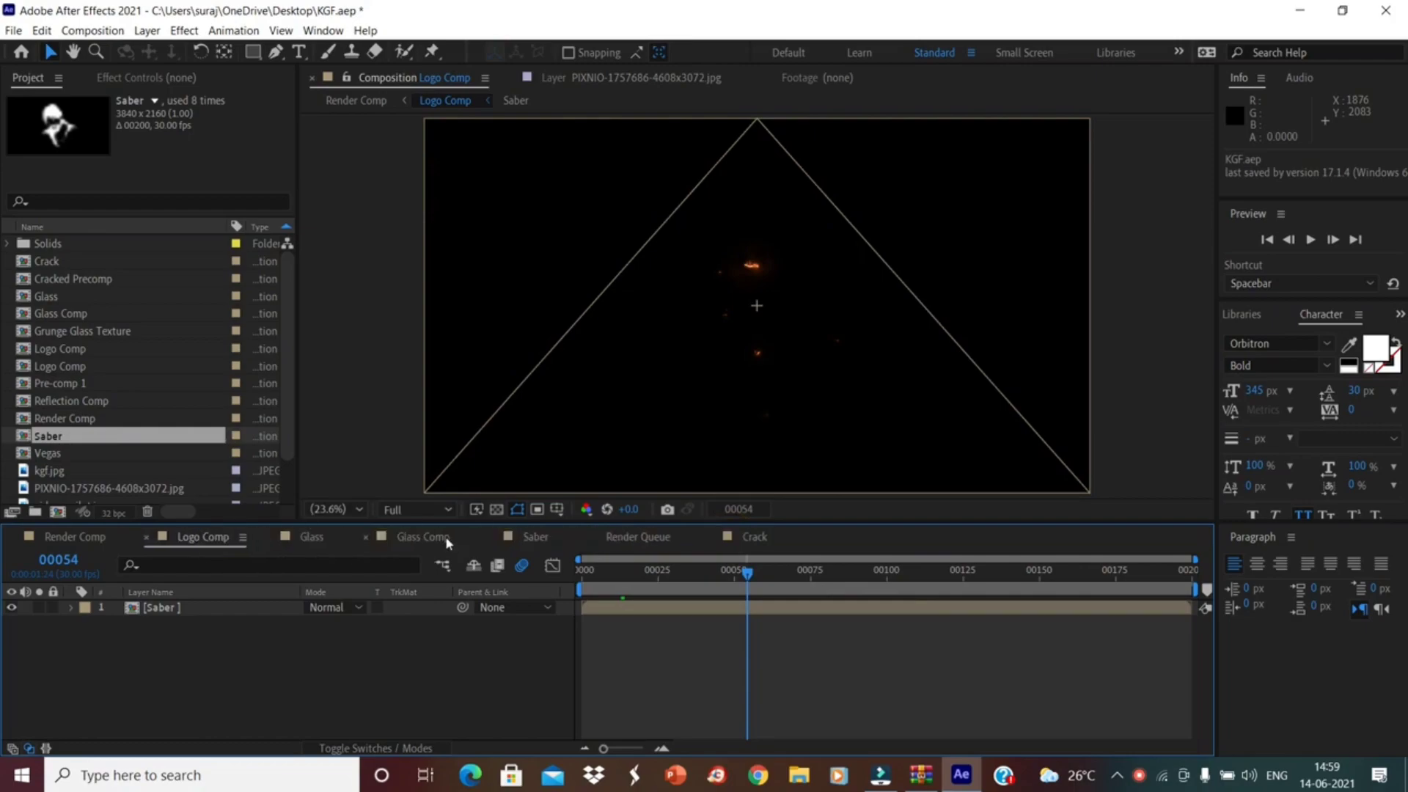
{"action": "left_click_drag", "start_coordinate": [490, 543], "coordinate": [129, 530]}
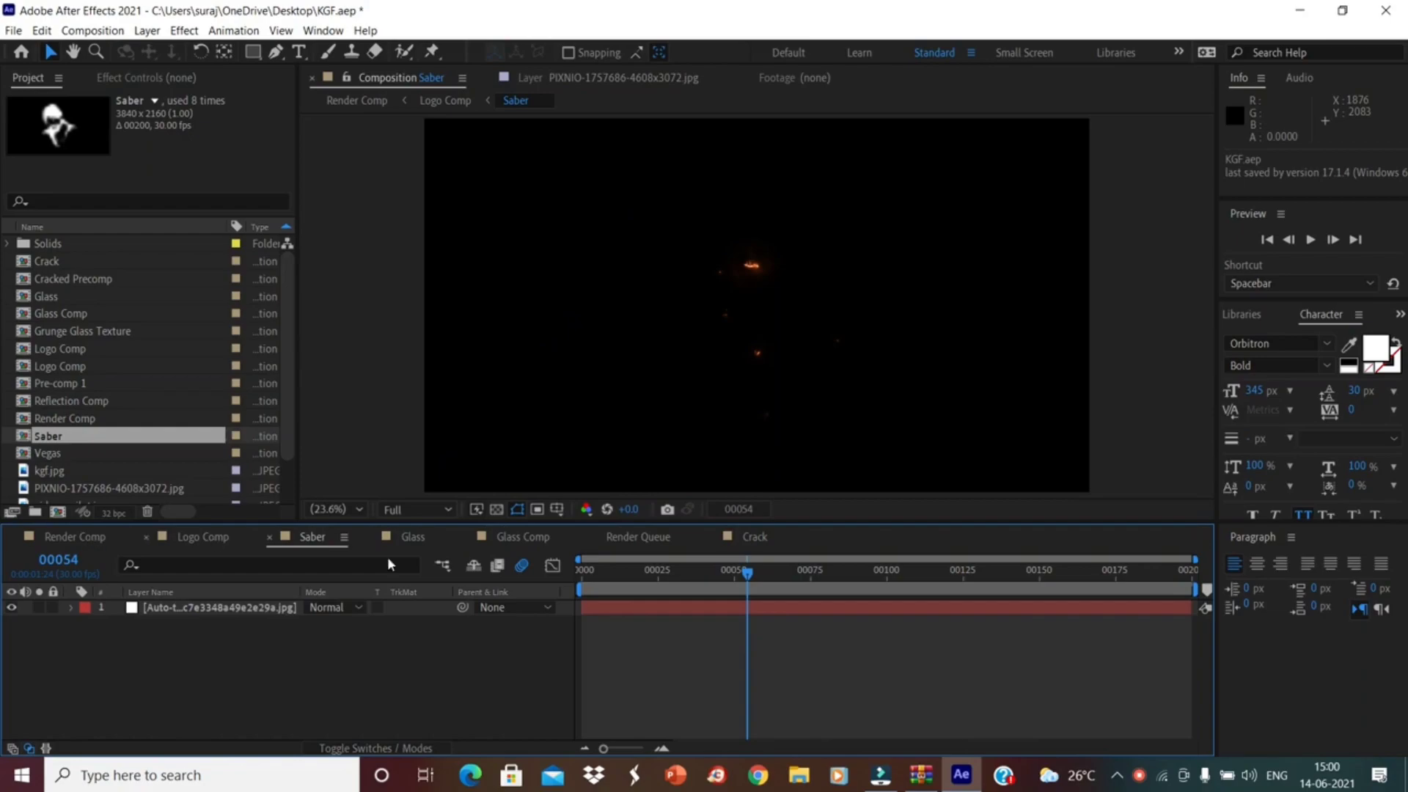
{"action": "left_click", "coordinate": [236, 538]}
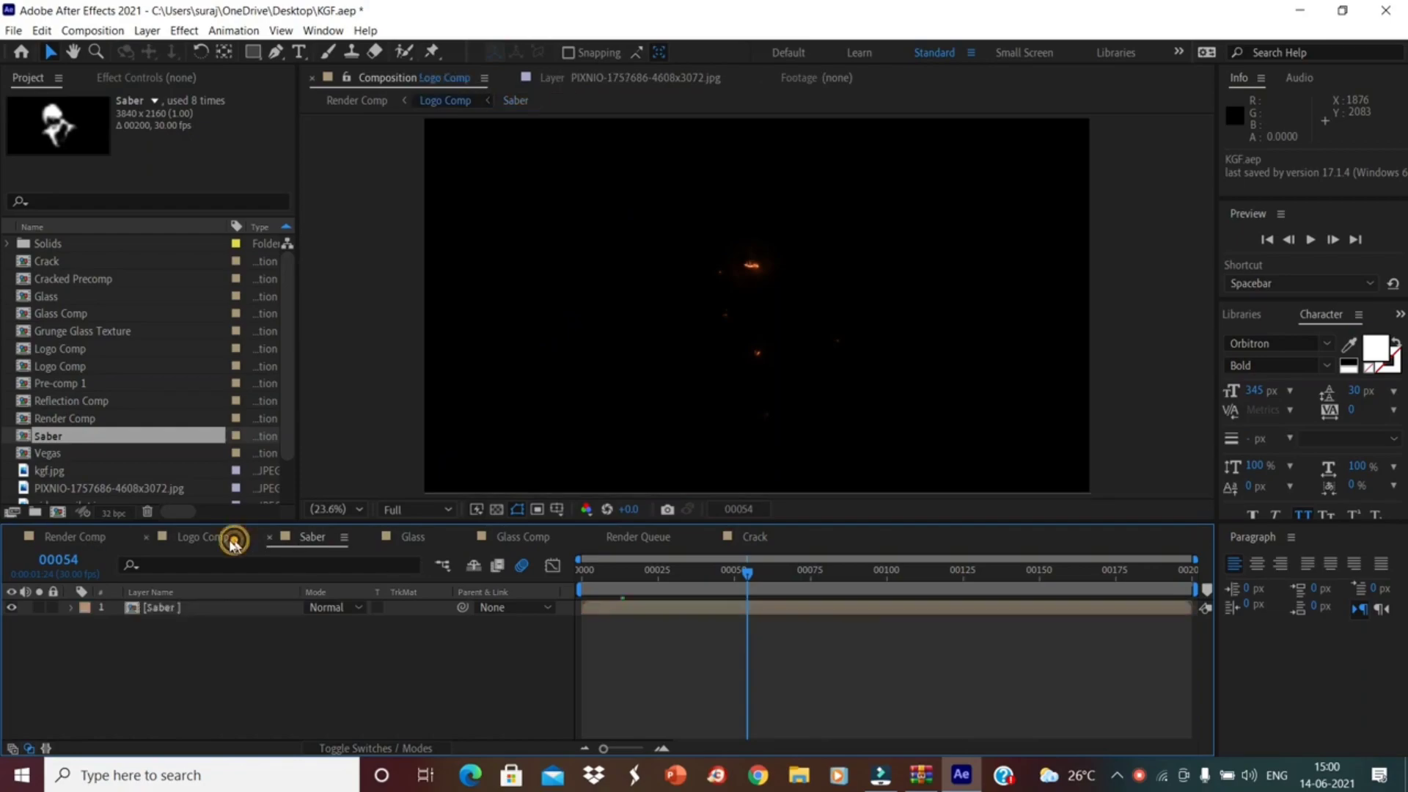
{"action": "left_click", "coordinate": [321, 538]}
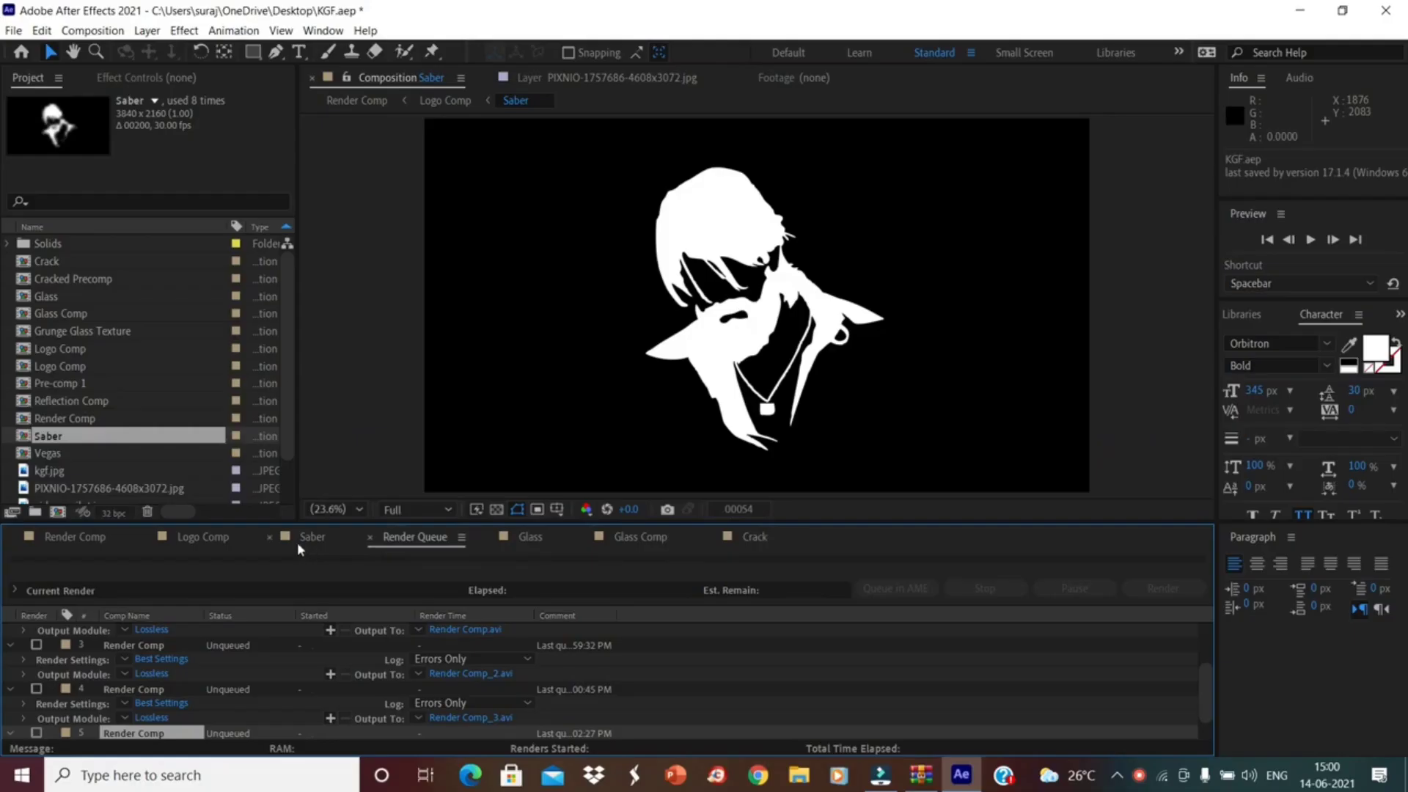
Step: Delete the auto-traced silhouette layer from the Saber comp
{"action": "left_click", "coordinate": [636, 405]}
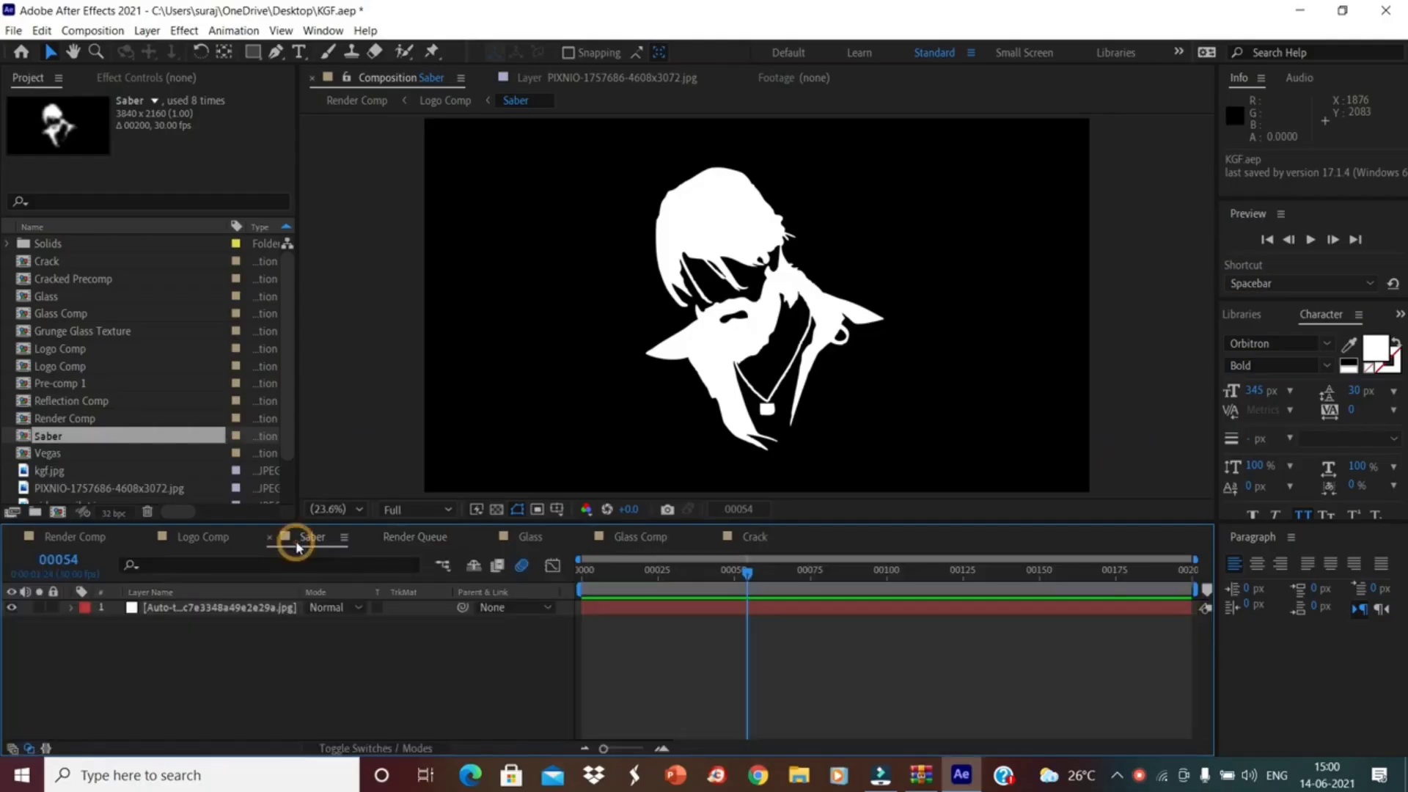
{"action": "left_click", "coordinate": [181, 613]}
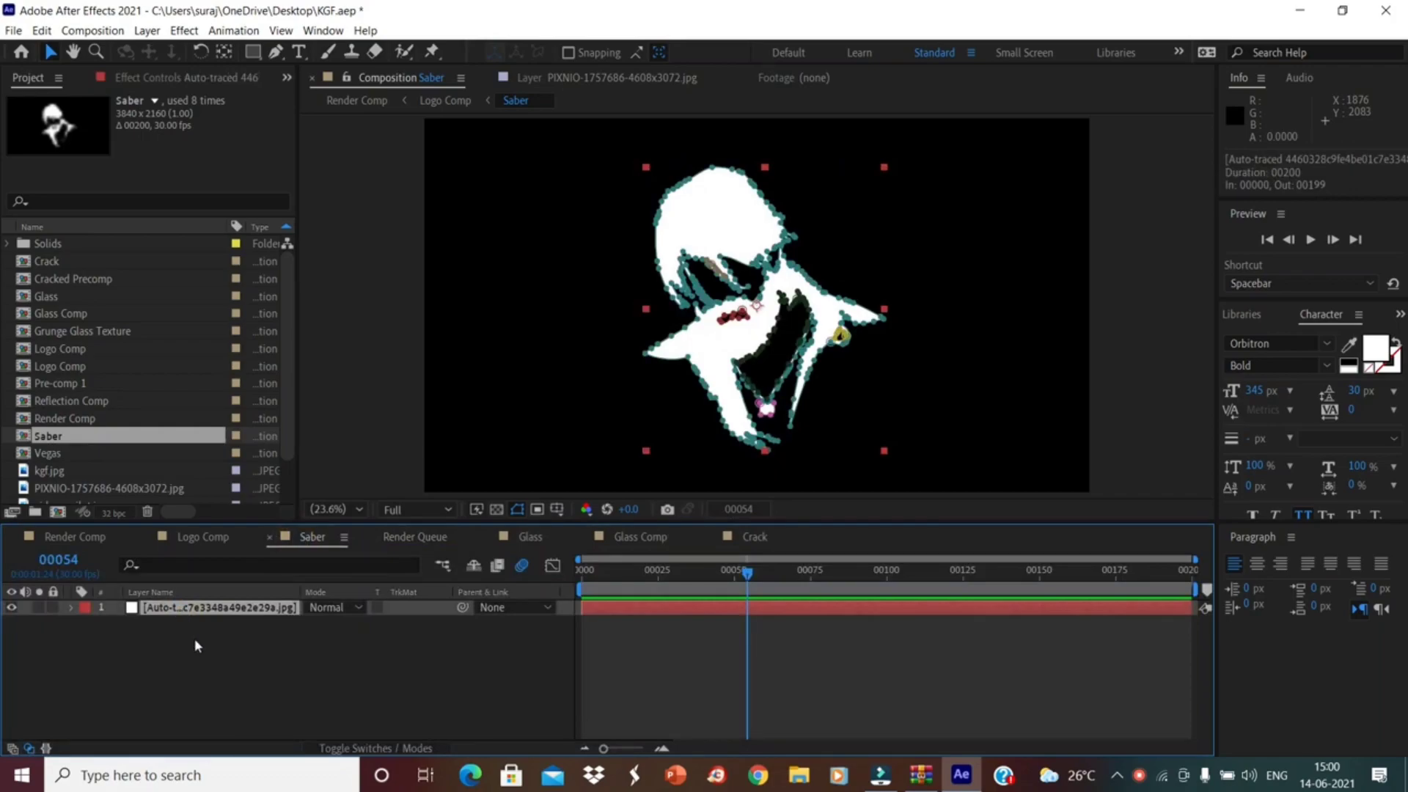
{"action": "key", "text": "Delete"}
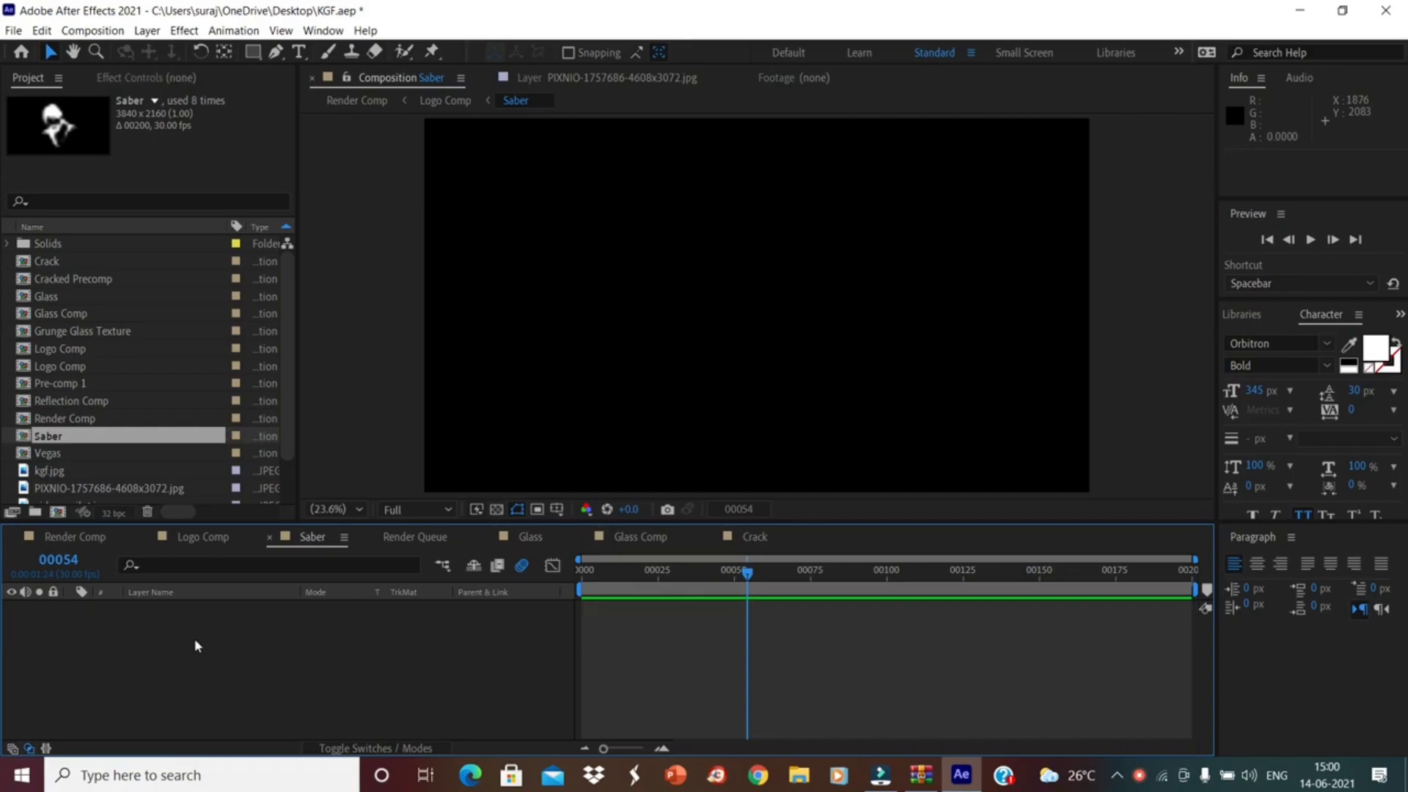
Step: Add a new text layer reading 'KGF' and select its text
{"action": "right_click", "coordinate": [178, 613]}
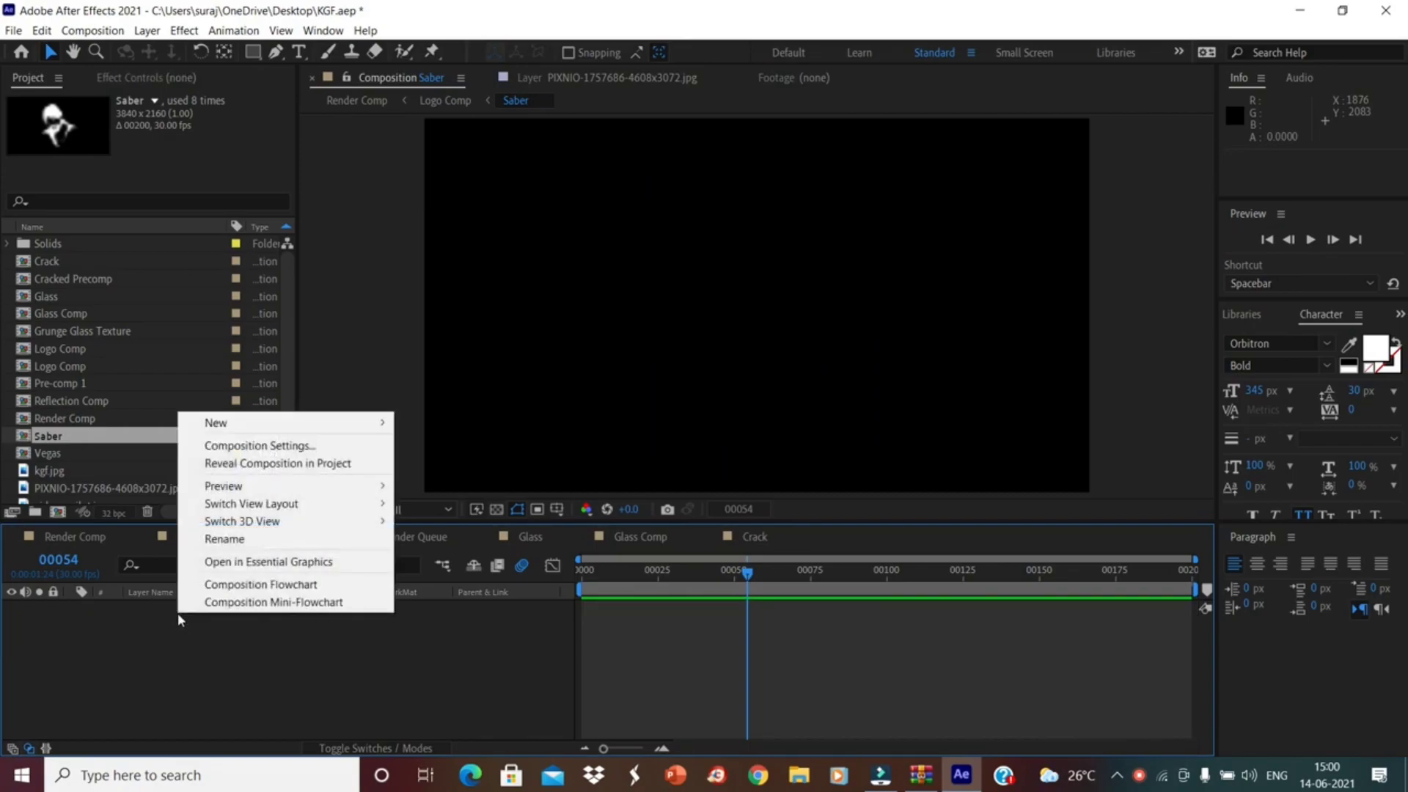
{"action": "mouse_move", "coordinate": [245, 432]}
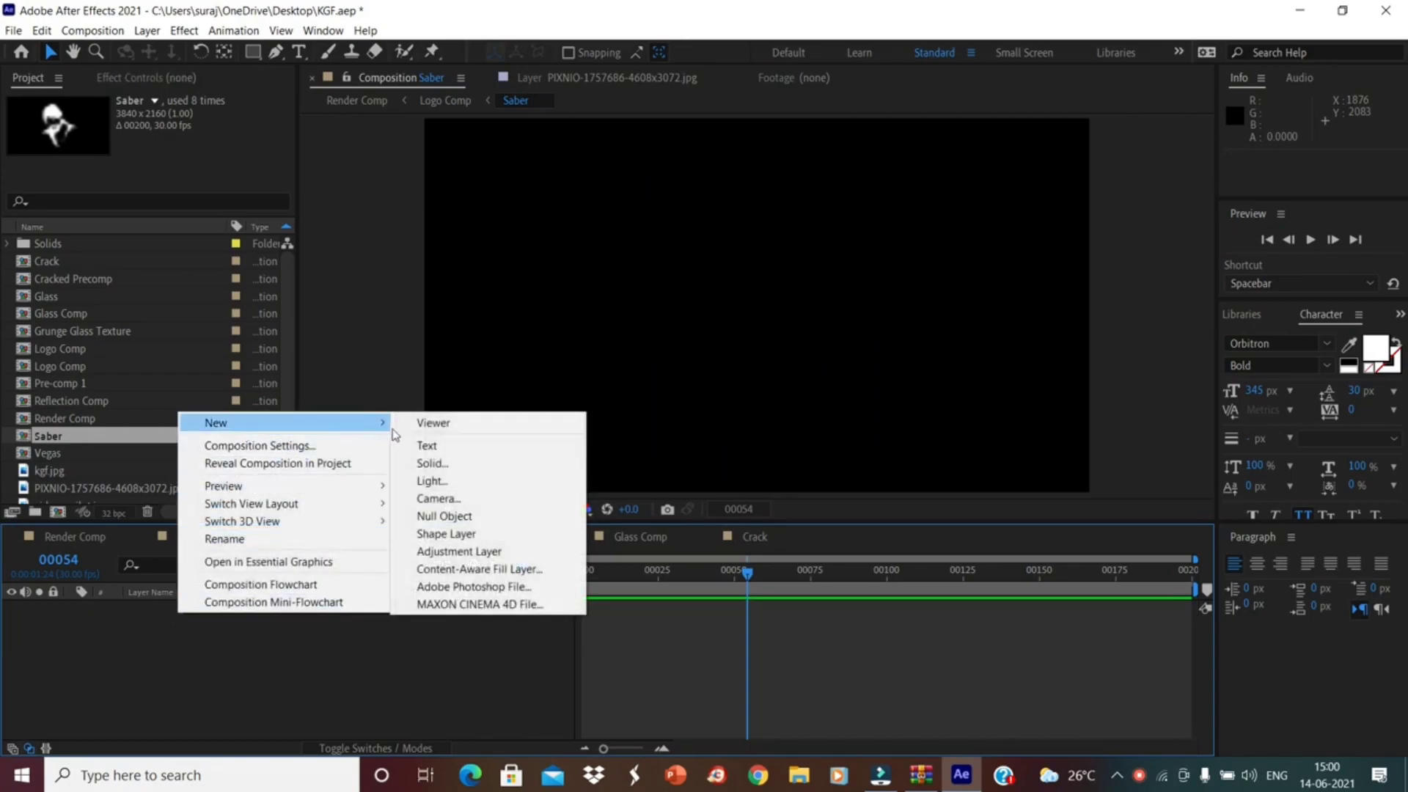
{"action": "left_click", "coordinate": [475, 445]}
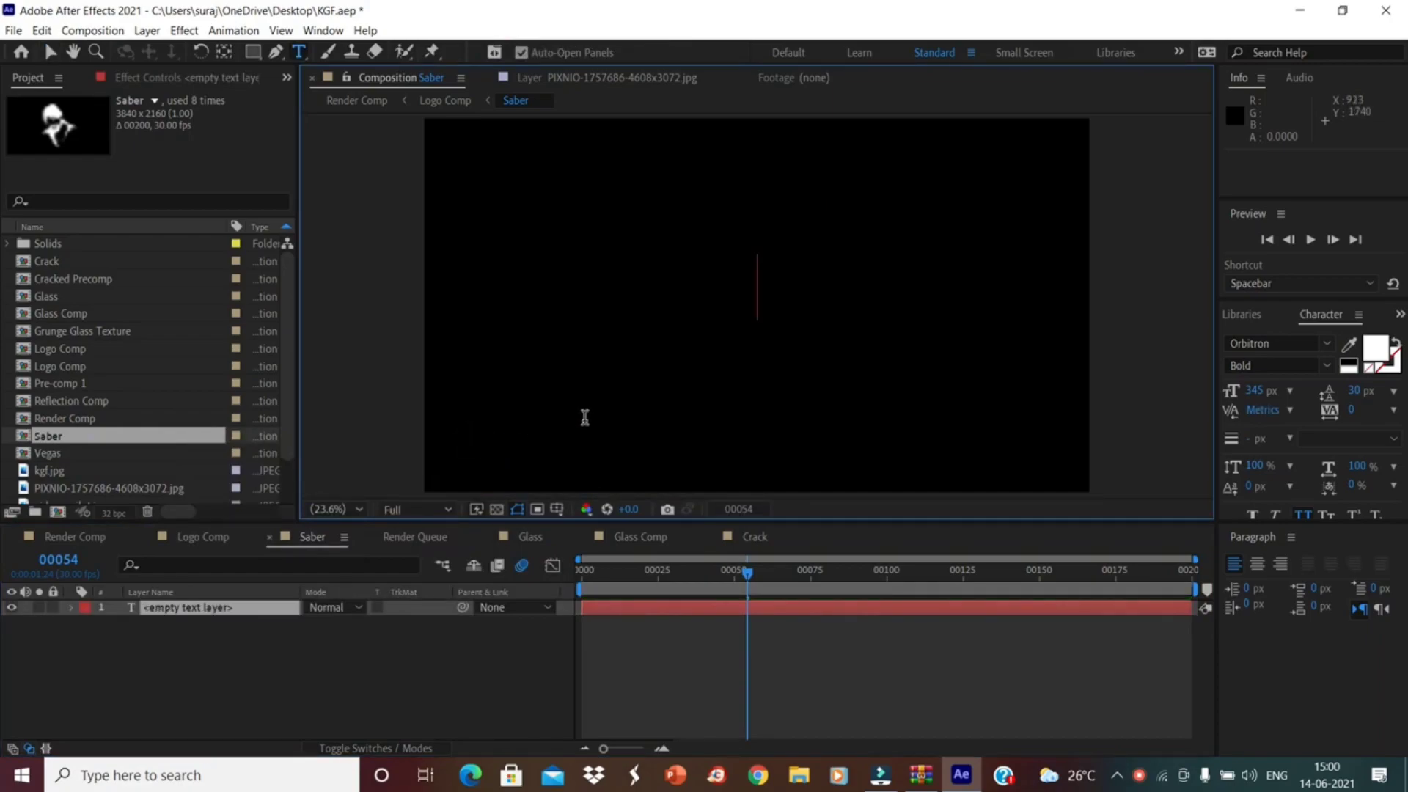
{"action": "type", "text": "KGF"}
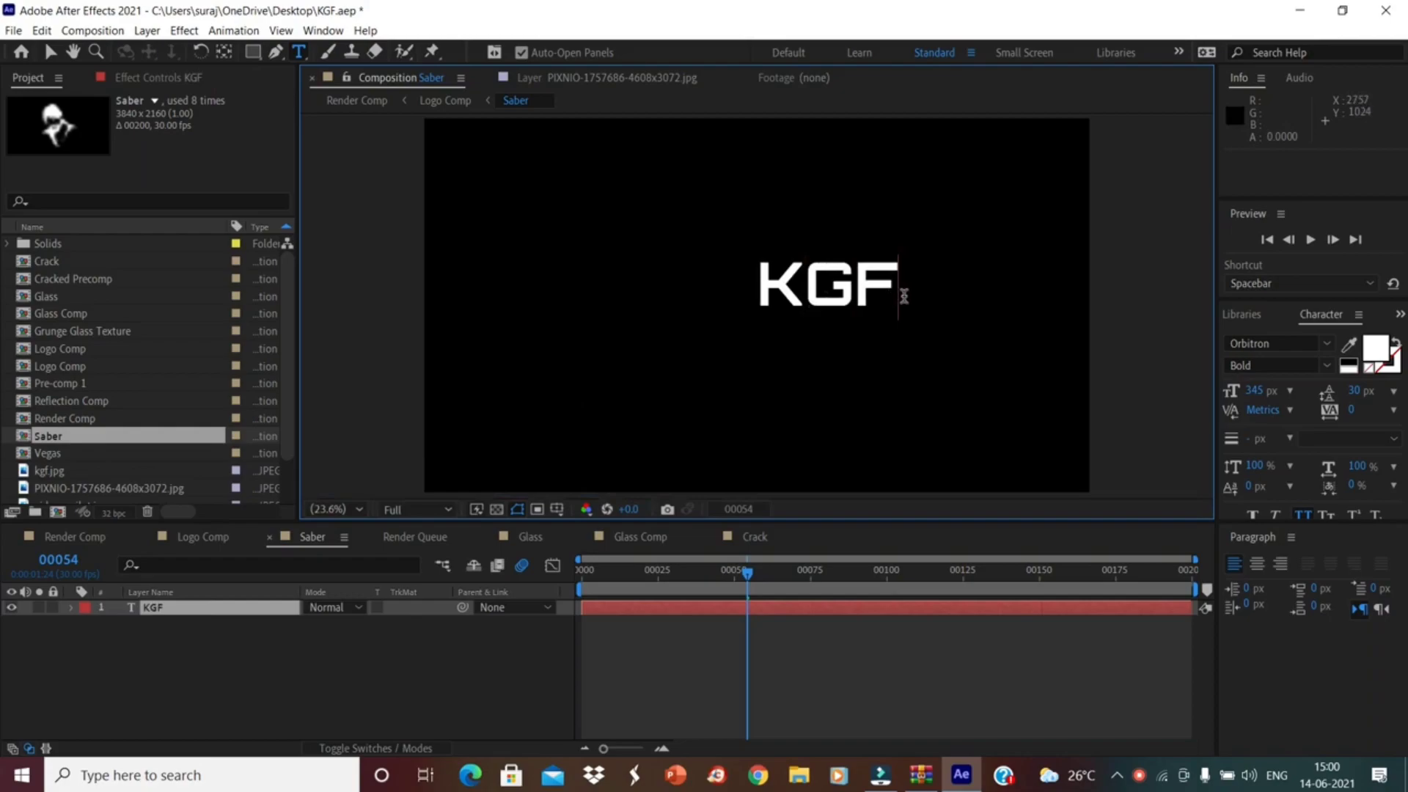
{"action": "left_click_drag", "start_coordinate": [902, 297], "coordinate": [745, 293]}
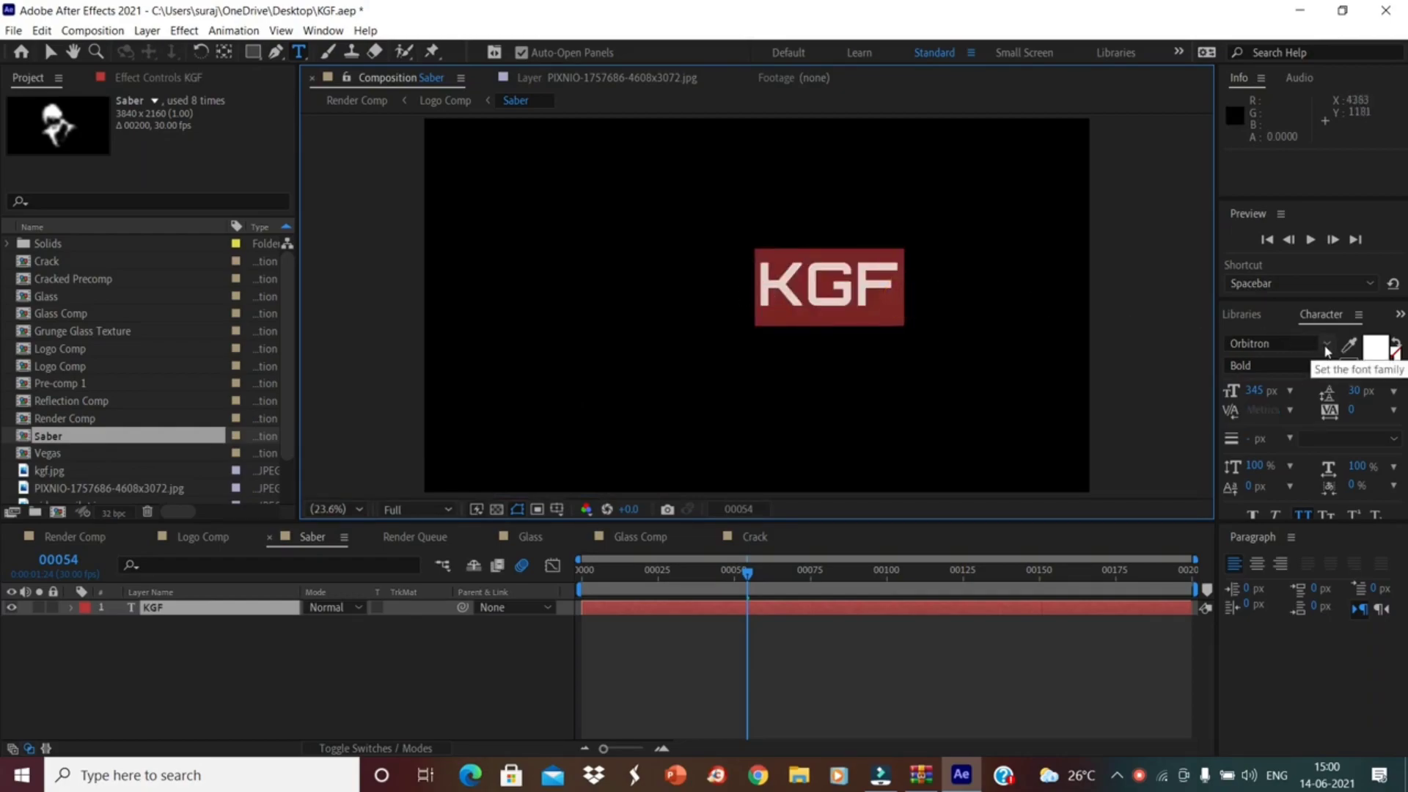
Step: Switch the KGF text's font family from Orbitron to Coburn in the Character panel
{"action": "left_click", "coordinate": [1327, 345]}
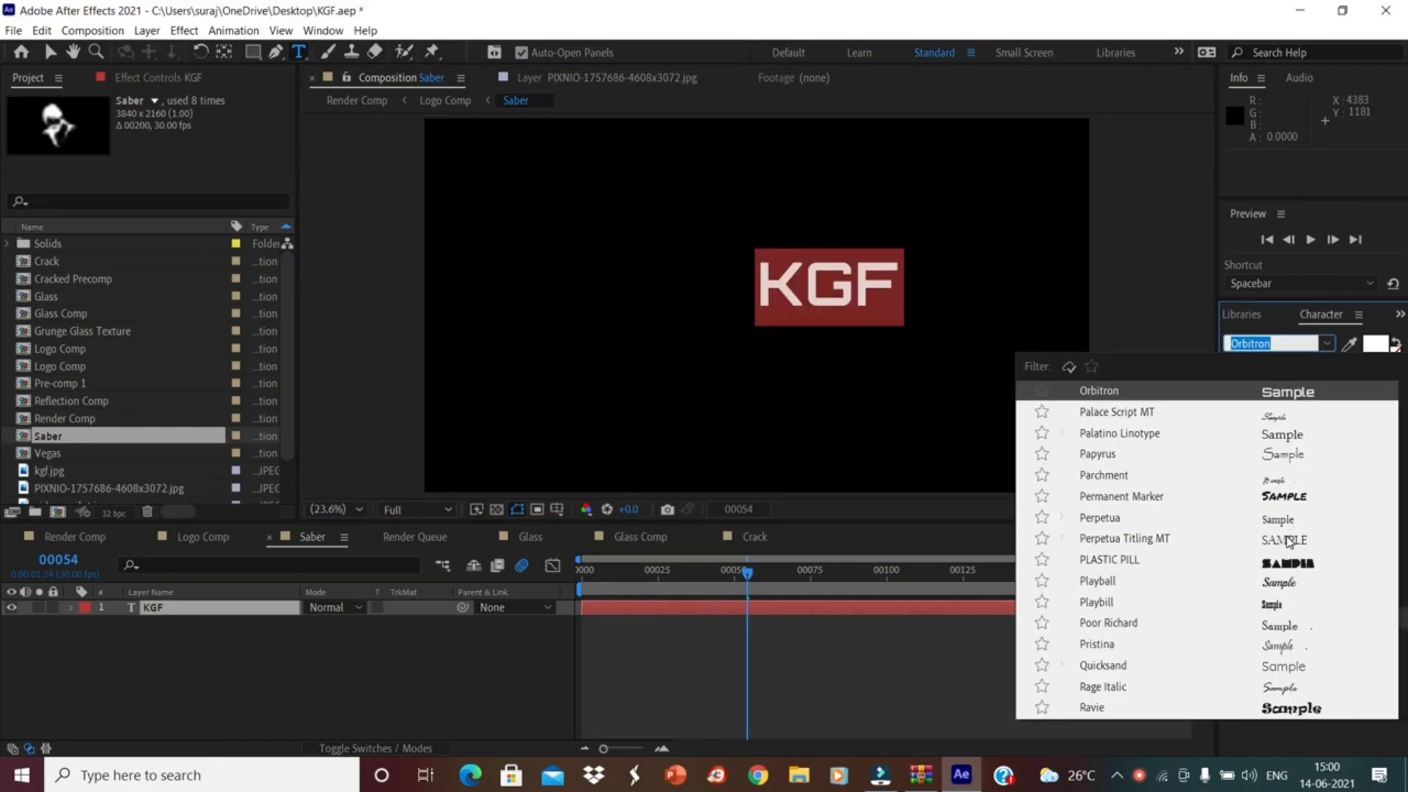
{"action": "scroll", "coordinate": [1223, 612], "scroll_direction": "up", "scroll_amount": 5}
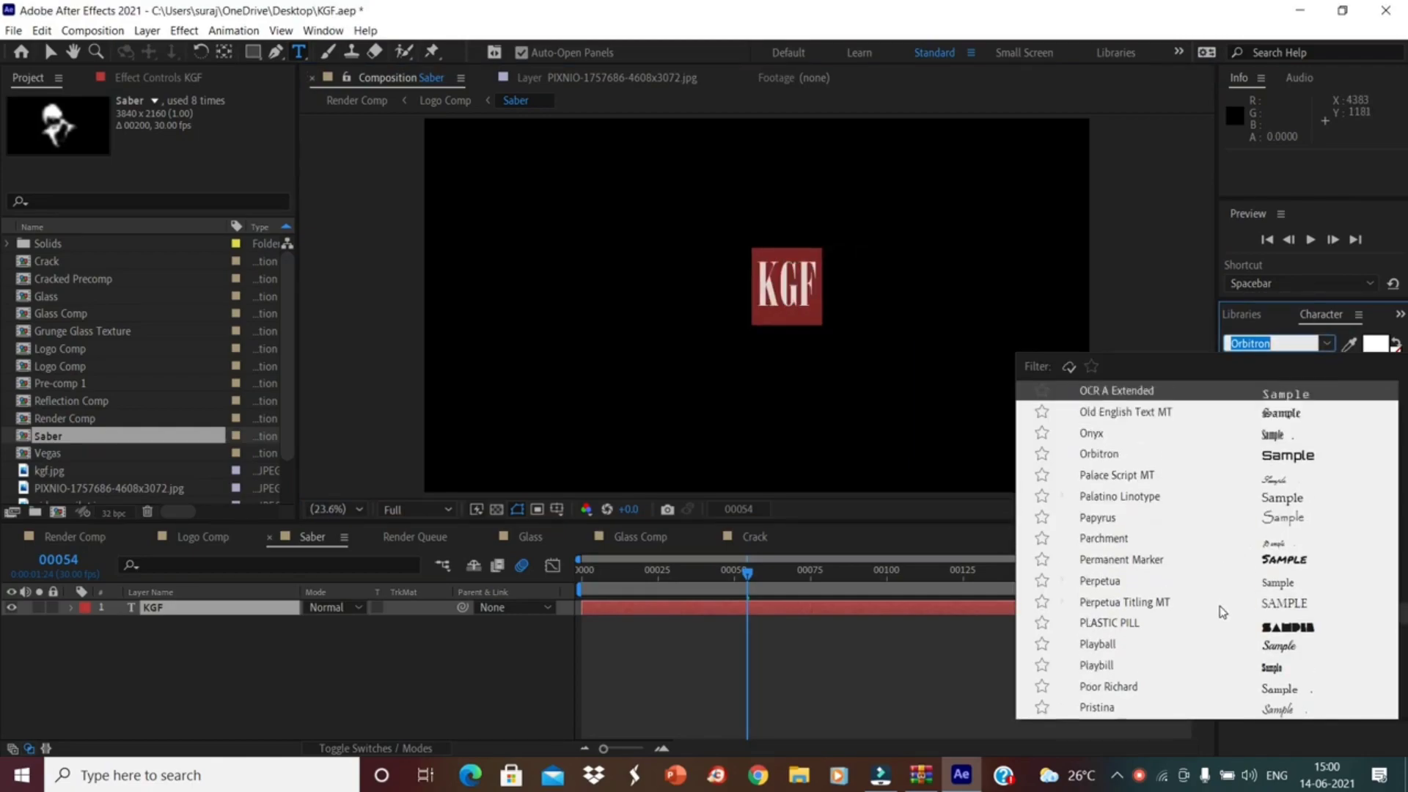
{"action": "scroll", "coordinate": [1223, 612], "scroll_direction": "up", "scroll_amount": 10}
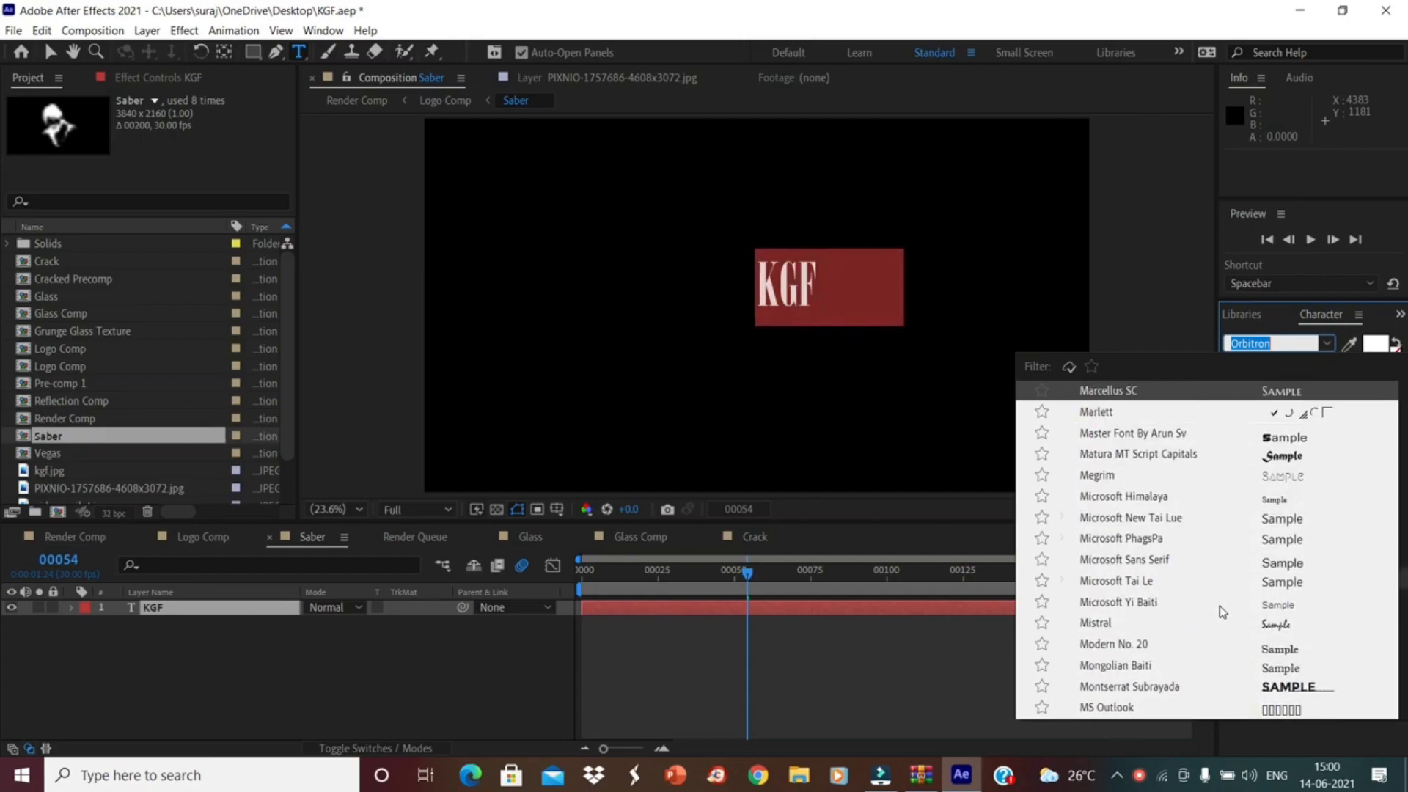
{"action": "scroll", "coordinate": [1223, 612], "scroll_direction": "up", "scroll_amount": 10}
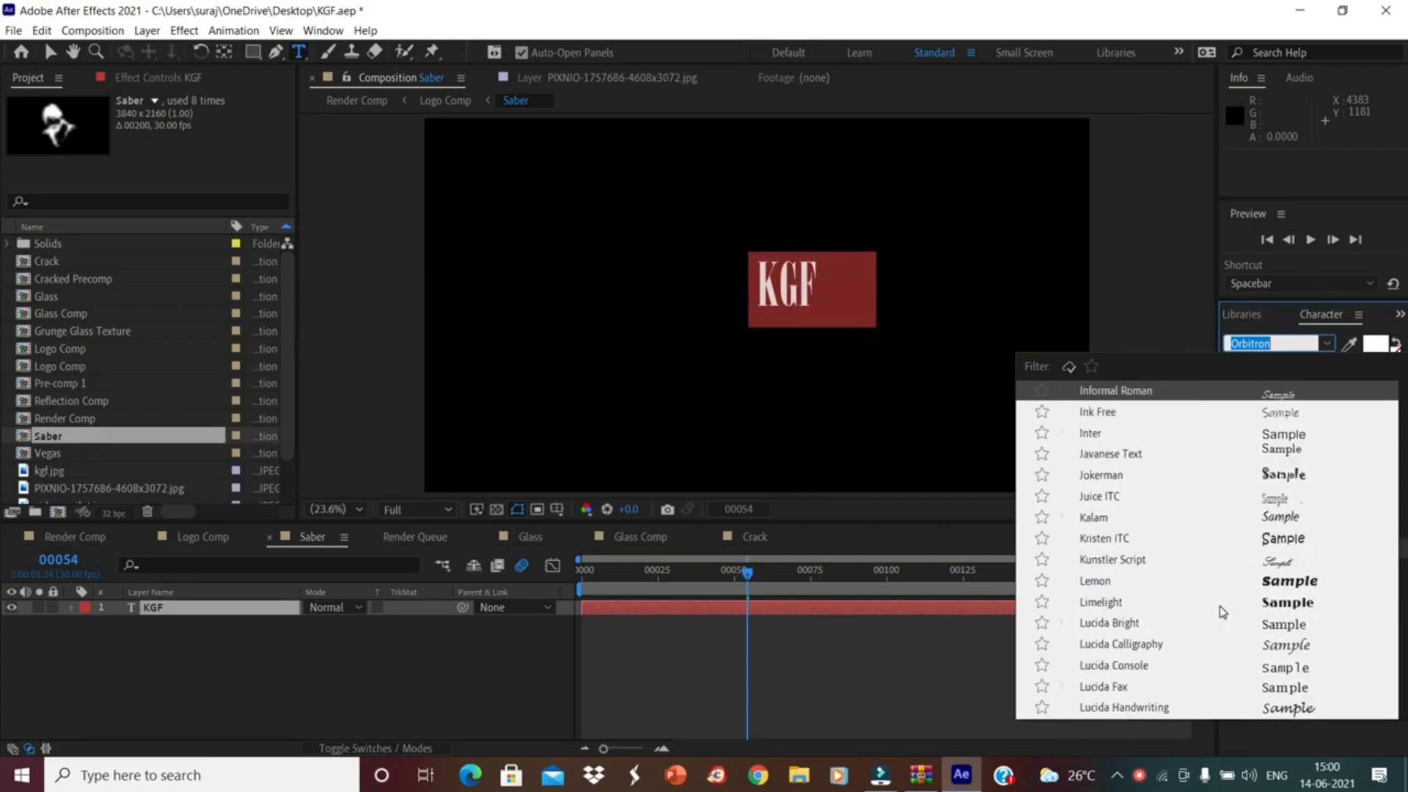
{"action": "scroll", "coordinate": [1223, 612], "scroll_direction": "up", "scroll_amount": 10}
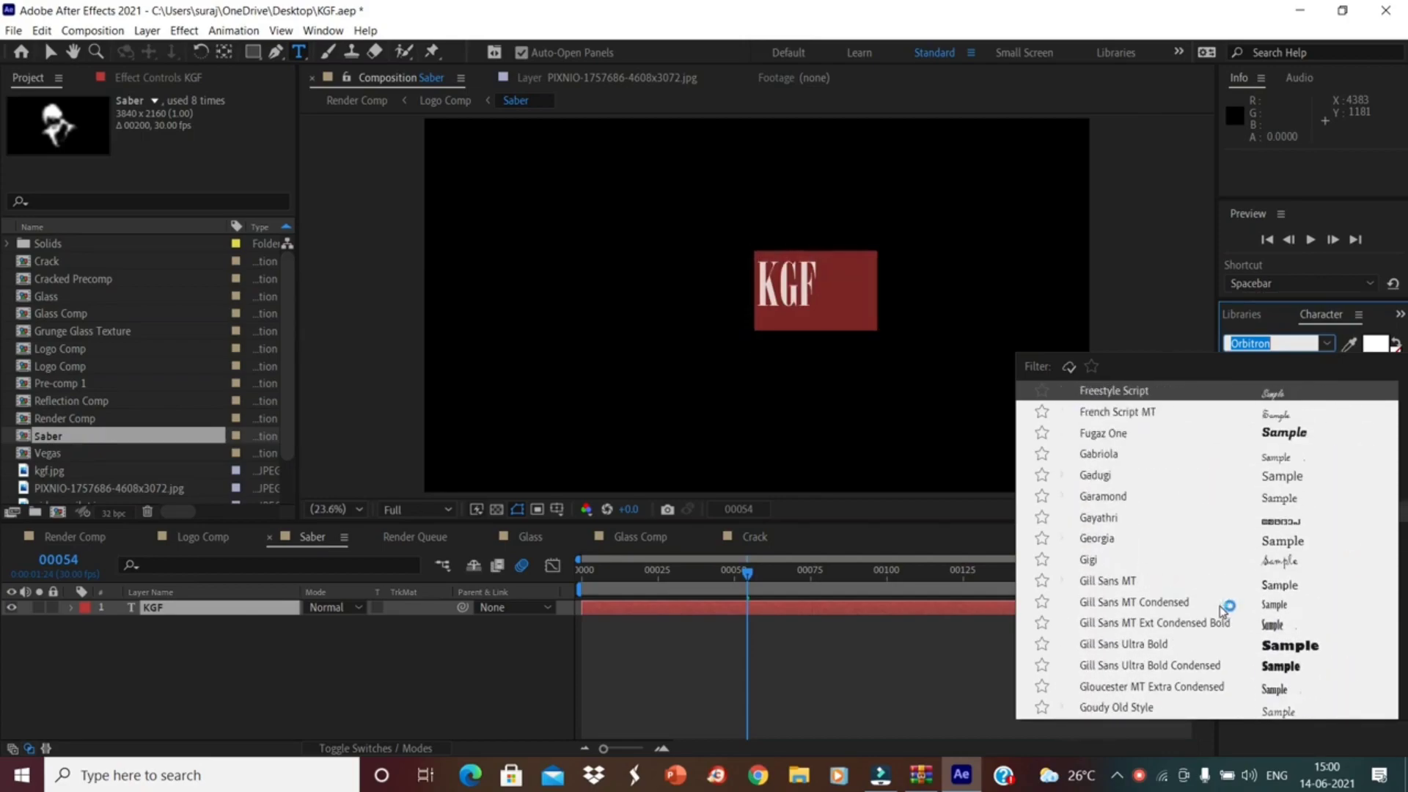
{"action": "scroll", "coordinate": [1223, 611], "scroll_direction": "up", "scroll_amount": 10}
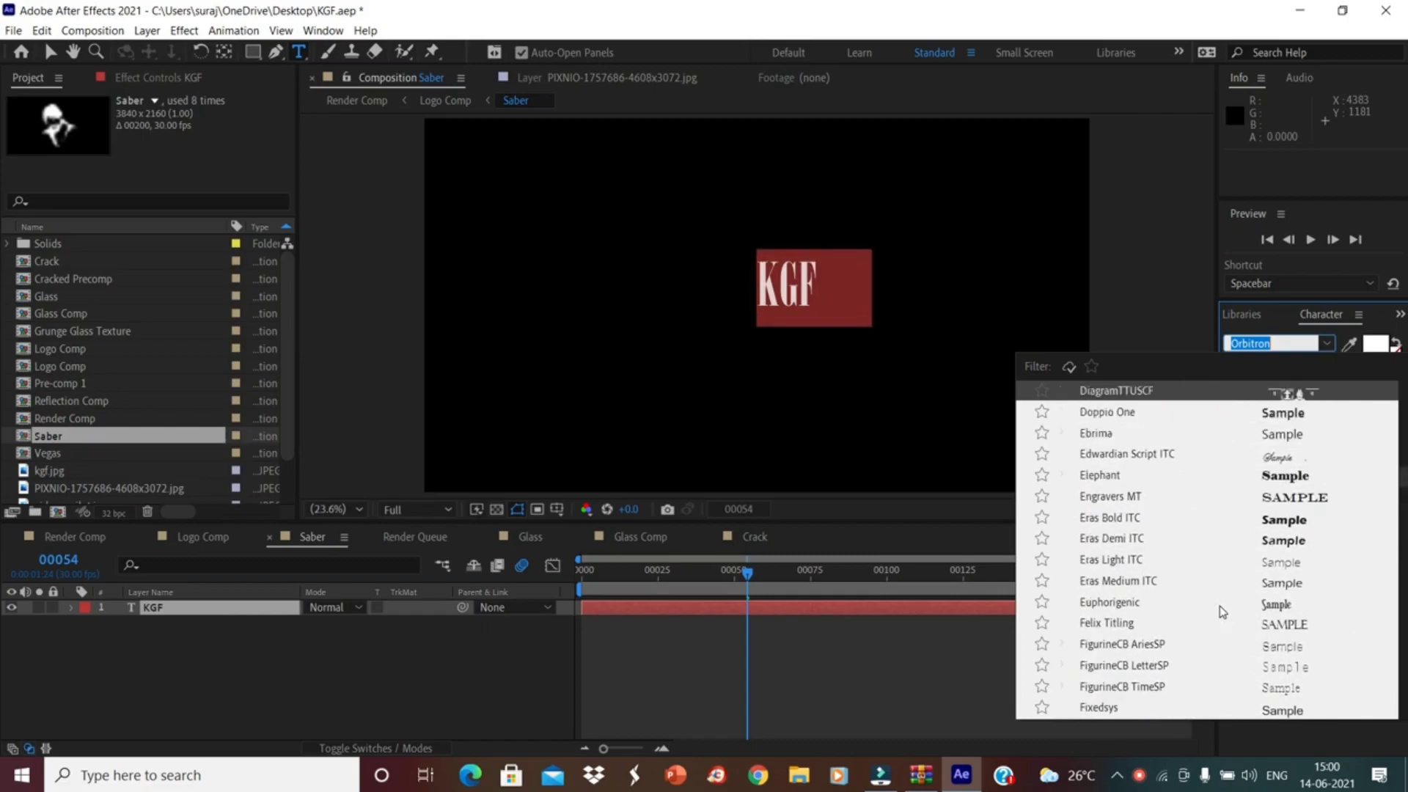
{"action": "scroll", "coordinate": [1223, 612], "scroll_direction": "up", "scroll_amount": 8}
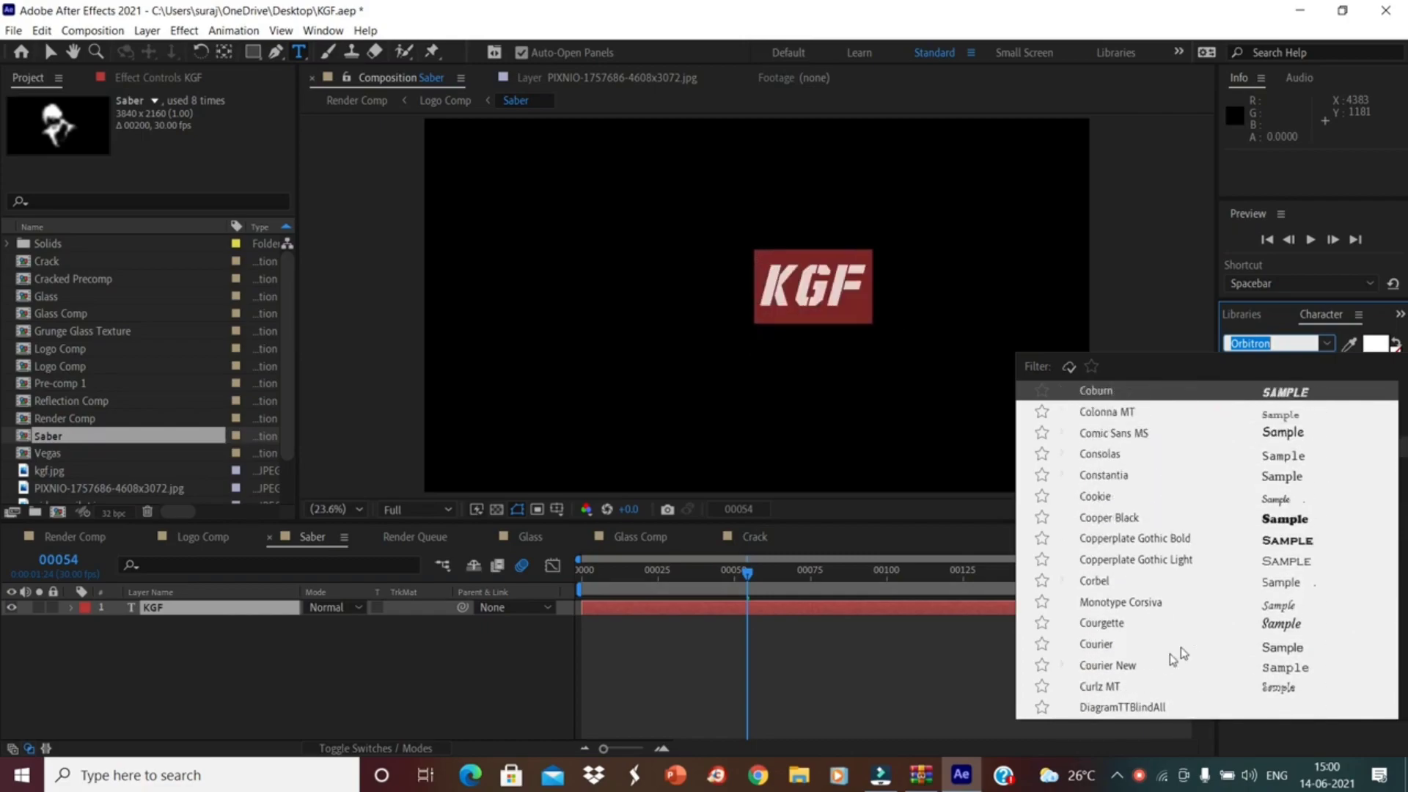
{"action": "left_click", "coordinate": [1285, 394]}
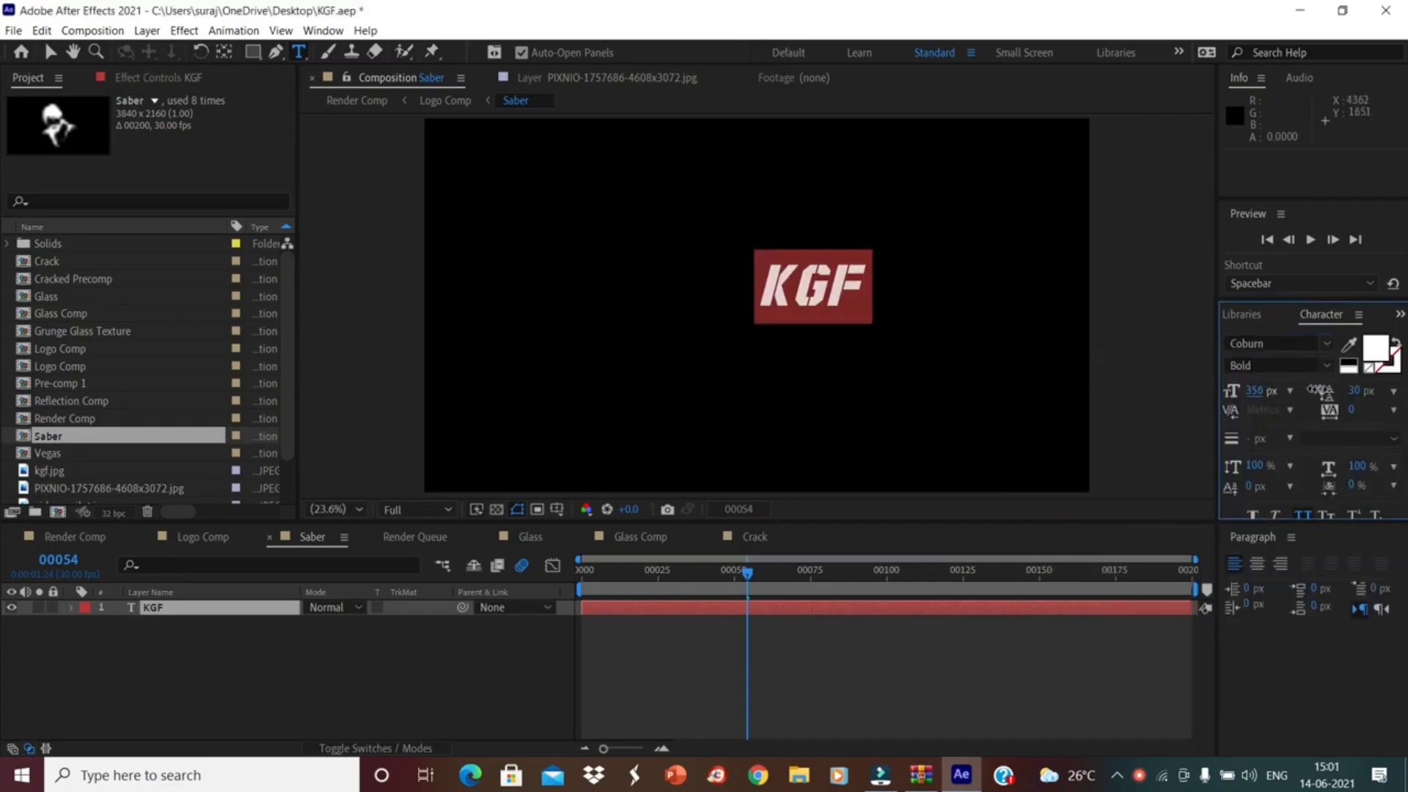
Step: Set the KGF font size to 706 px and centre the text in the Saber comp
{"action": "left_click_drag", "start_coordinate": [1258, 396], "coordinate": [1255, 391]}
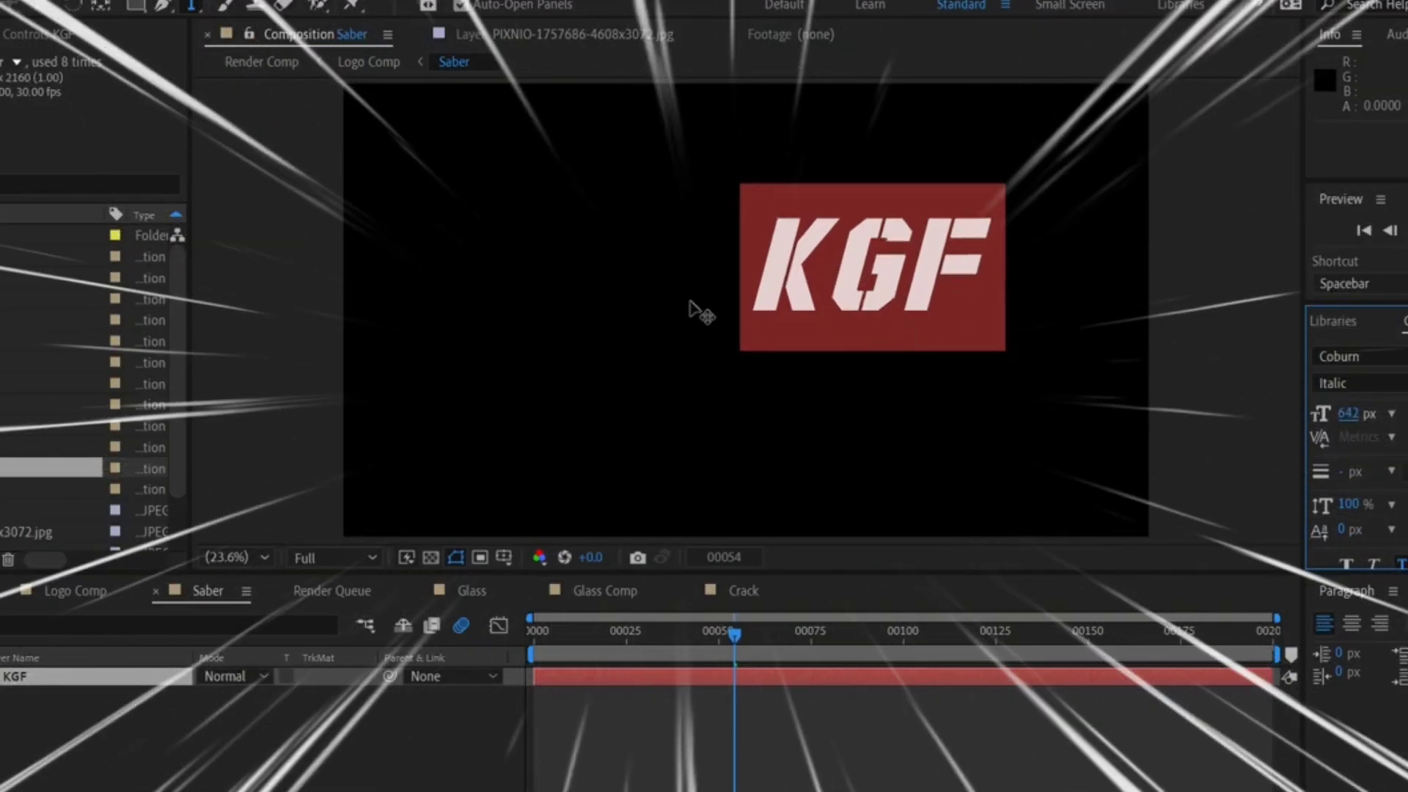
{"action": "left_click_drag", "start_coordinate": [553, 280], "coordinate": [420, 311]}
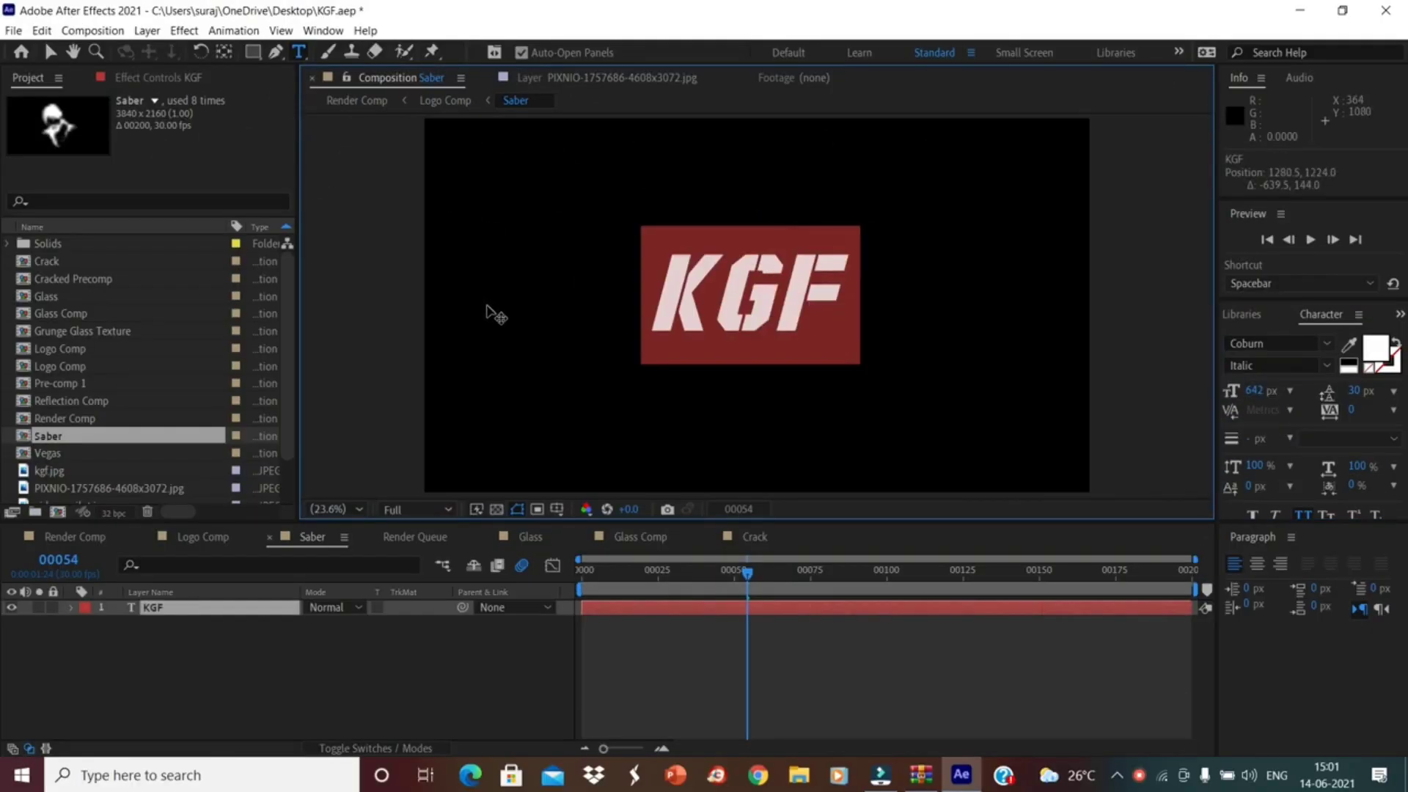
{"action": "left_click_drag", "start_coordinate": [1252, 396], "coordinate": [1324, 396]}
{"action": "left_click_drag", "start_coordinate": [555, 315], "coordinate": [564, 279]}
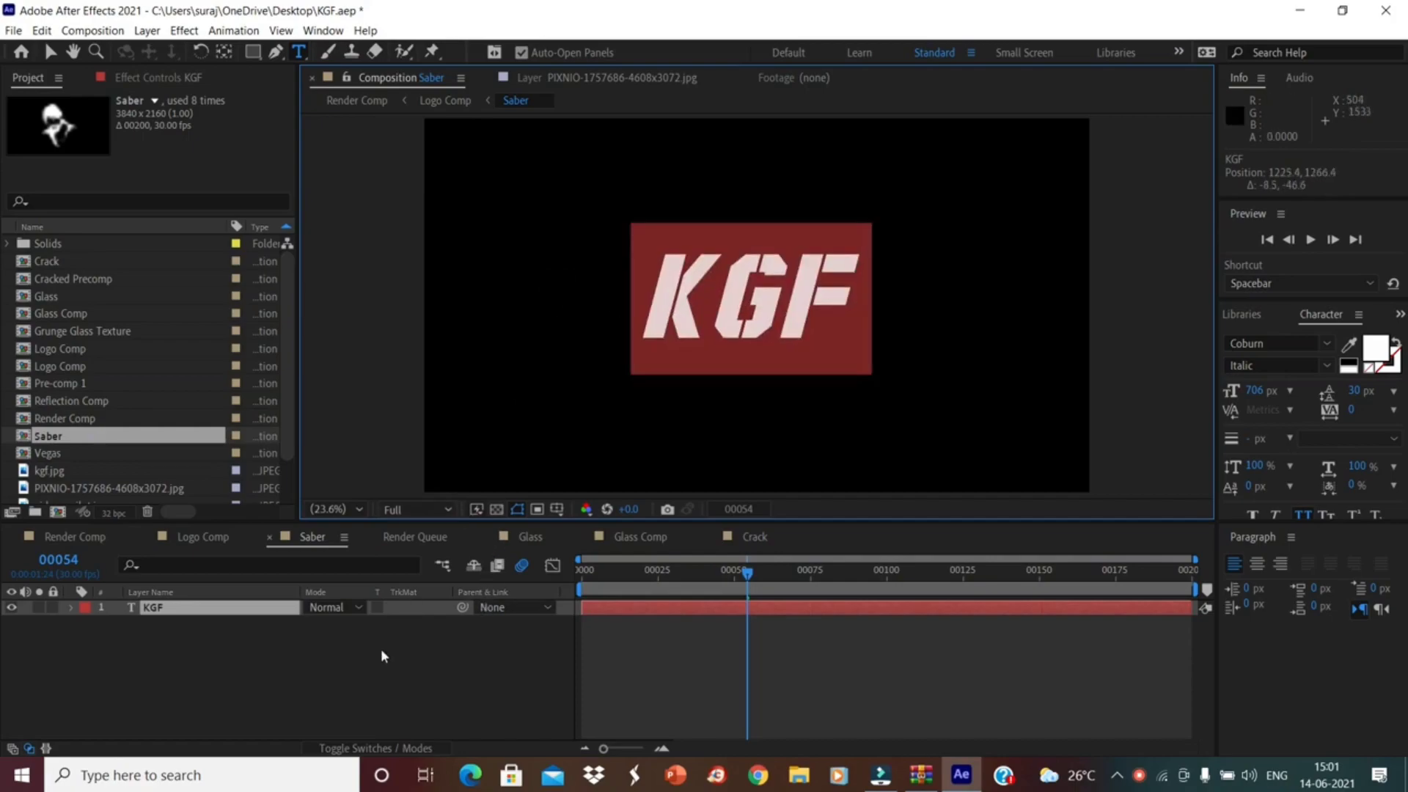
{"action": "left_click", "coordinate": [381, 650]}
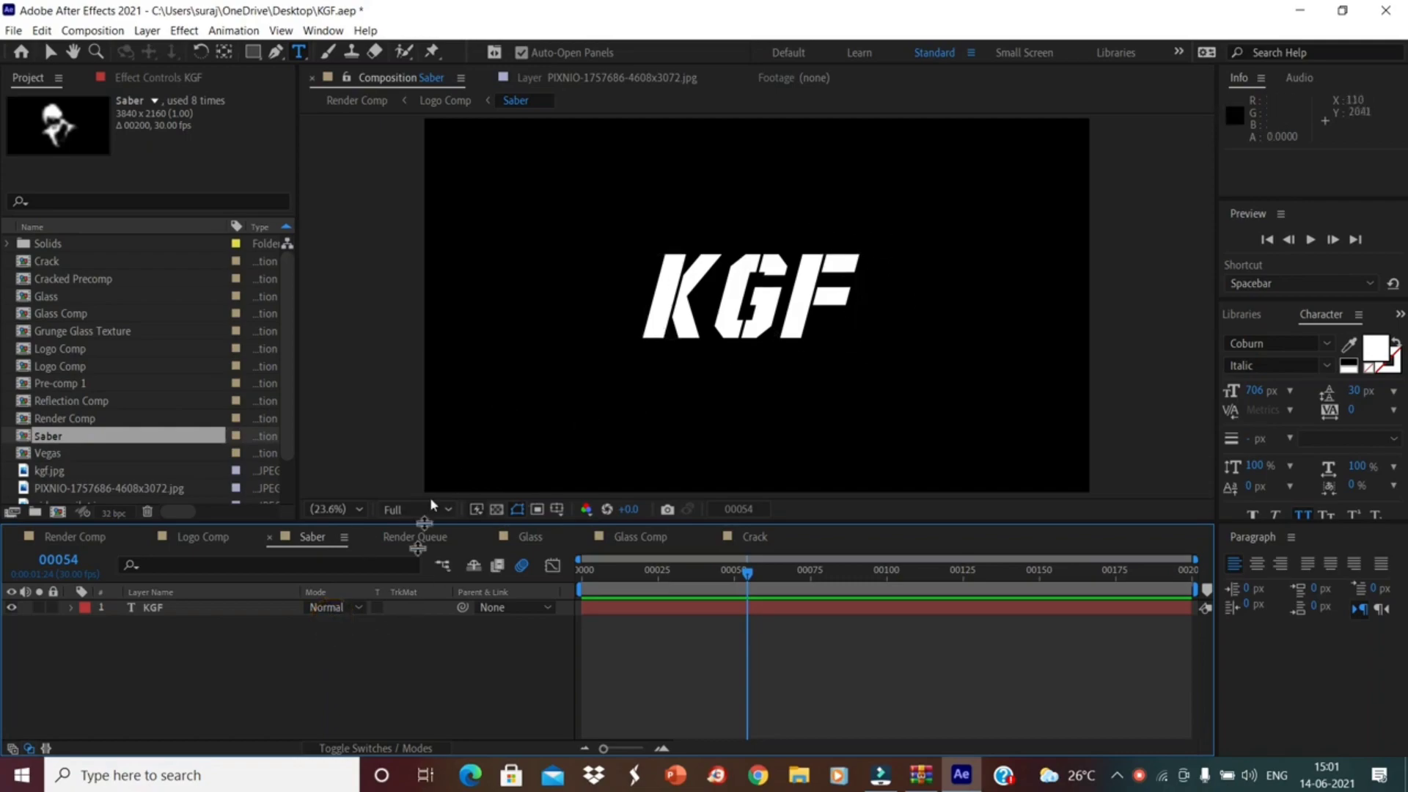
Step: Open Layer > Auto-trace for the KGF layer with Channel set to Alpha and Invert unchecked
{"action": "left_click", "coordinate": [158, 608]}
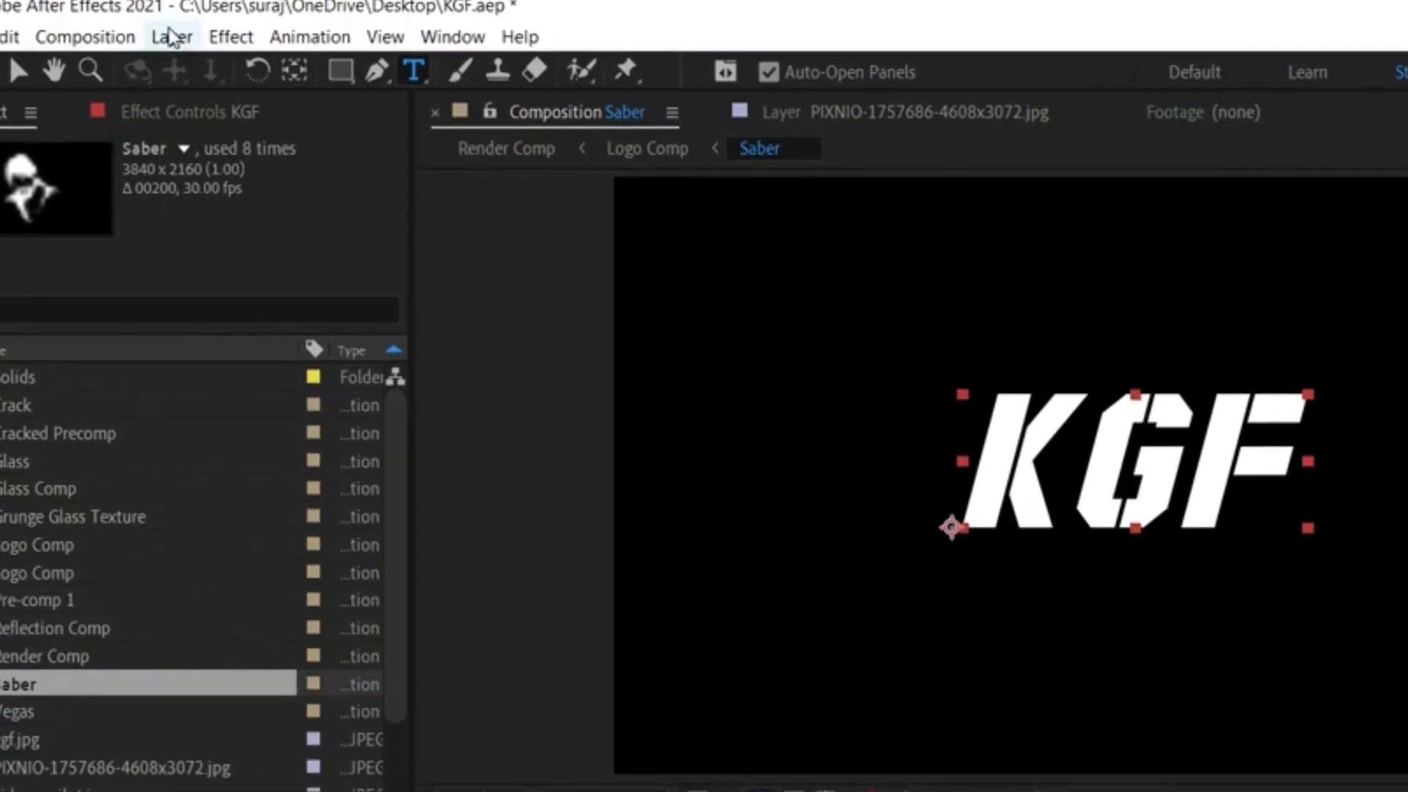
{"action": "left_click", "coordinate": [146, 30]}
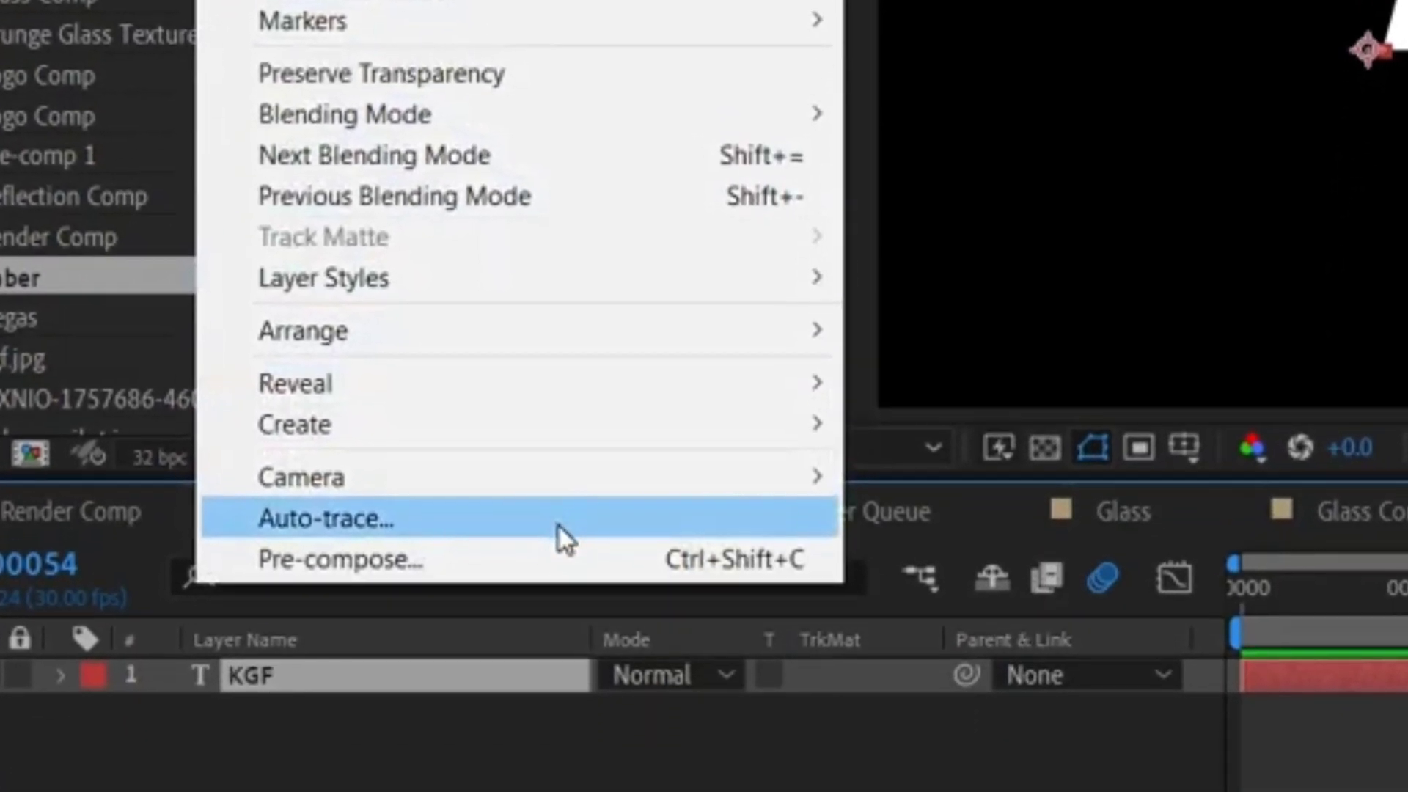
{"action": "left_click", "coordinate": [559, 526]}
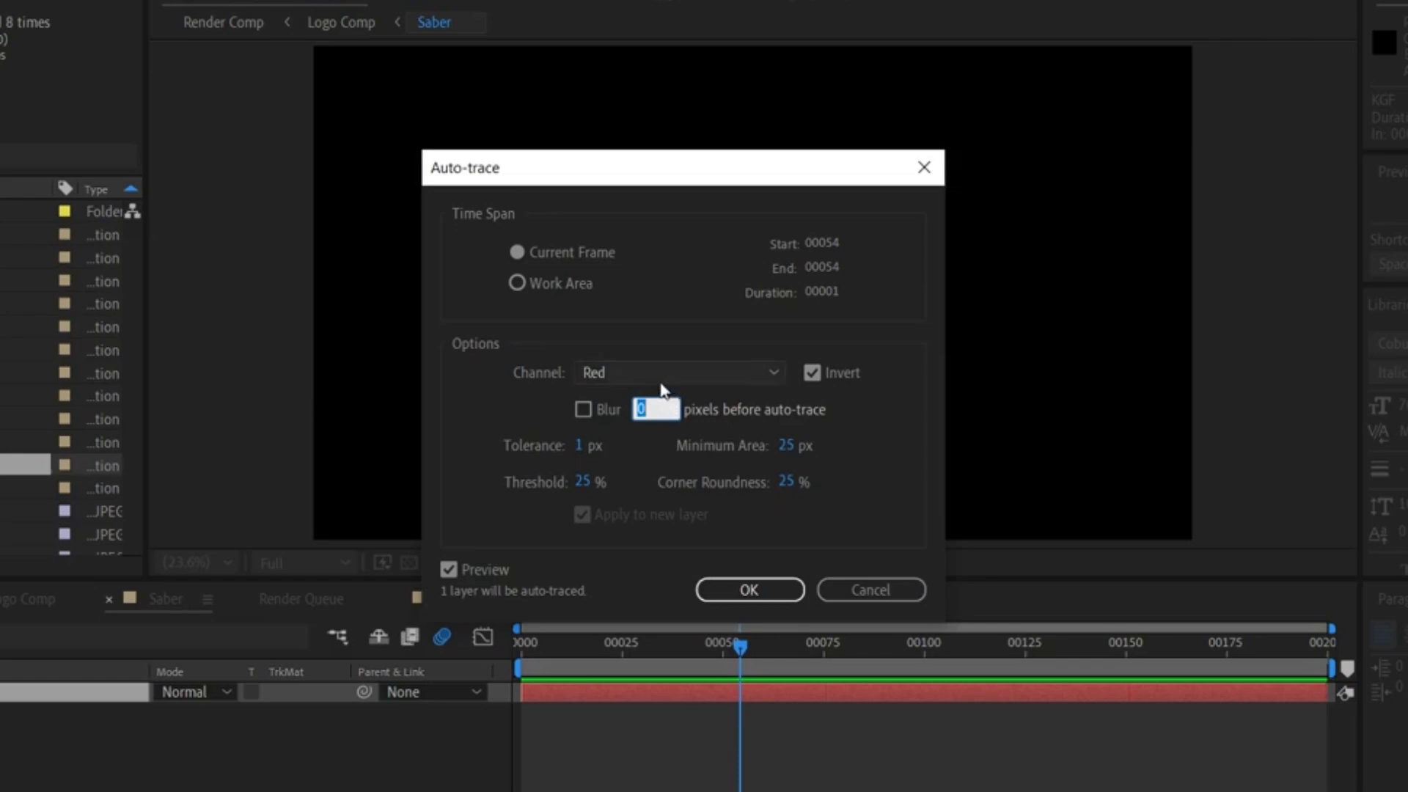
{"action": "left_click", "coordinate": [659, 375]}
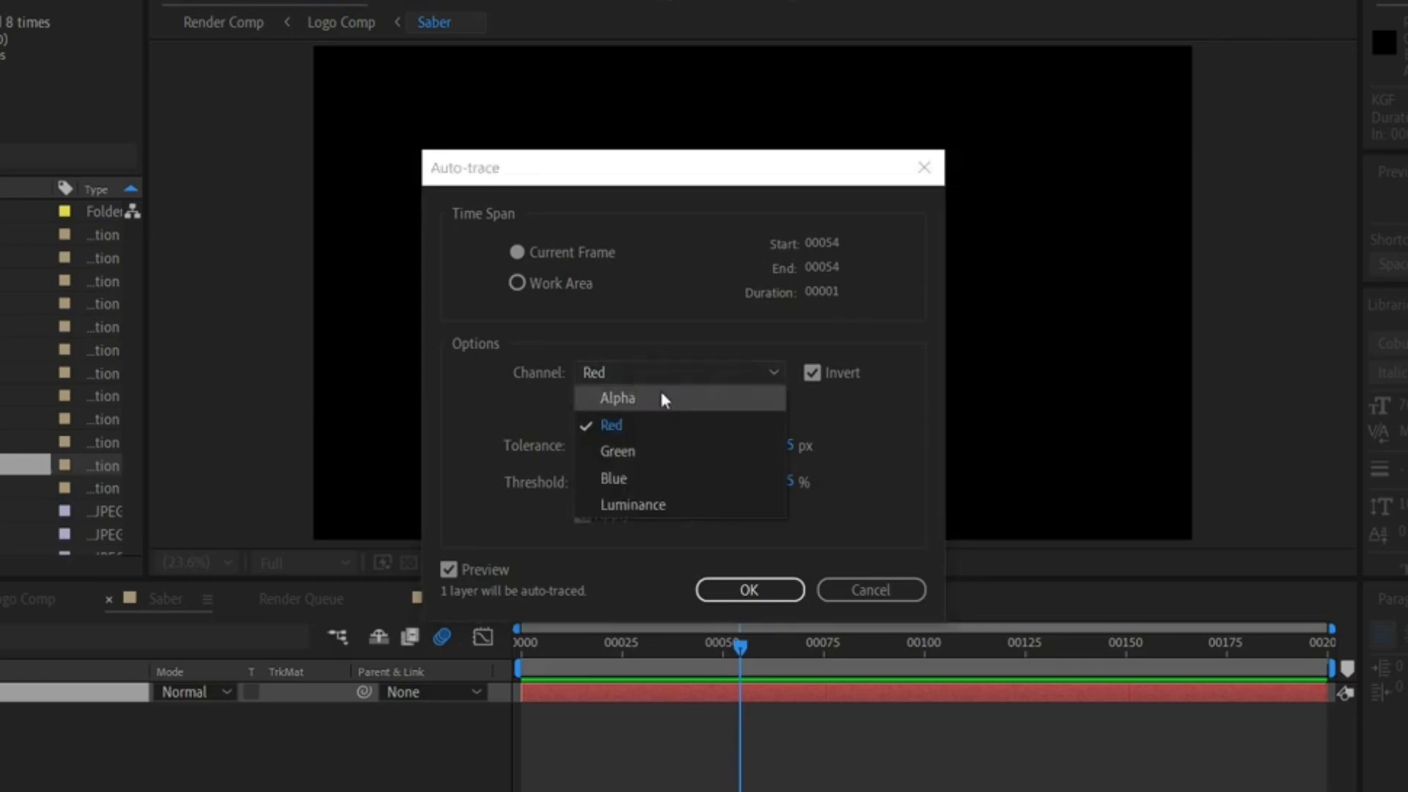
{"action": "left_click", "coordinate": [661, 399]}
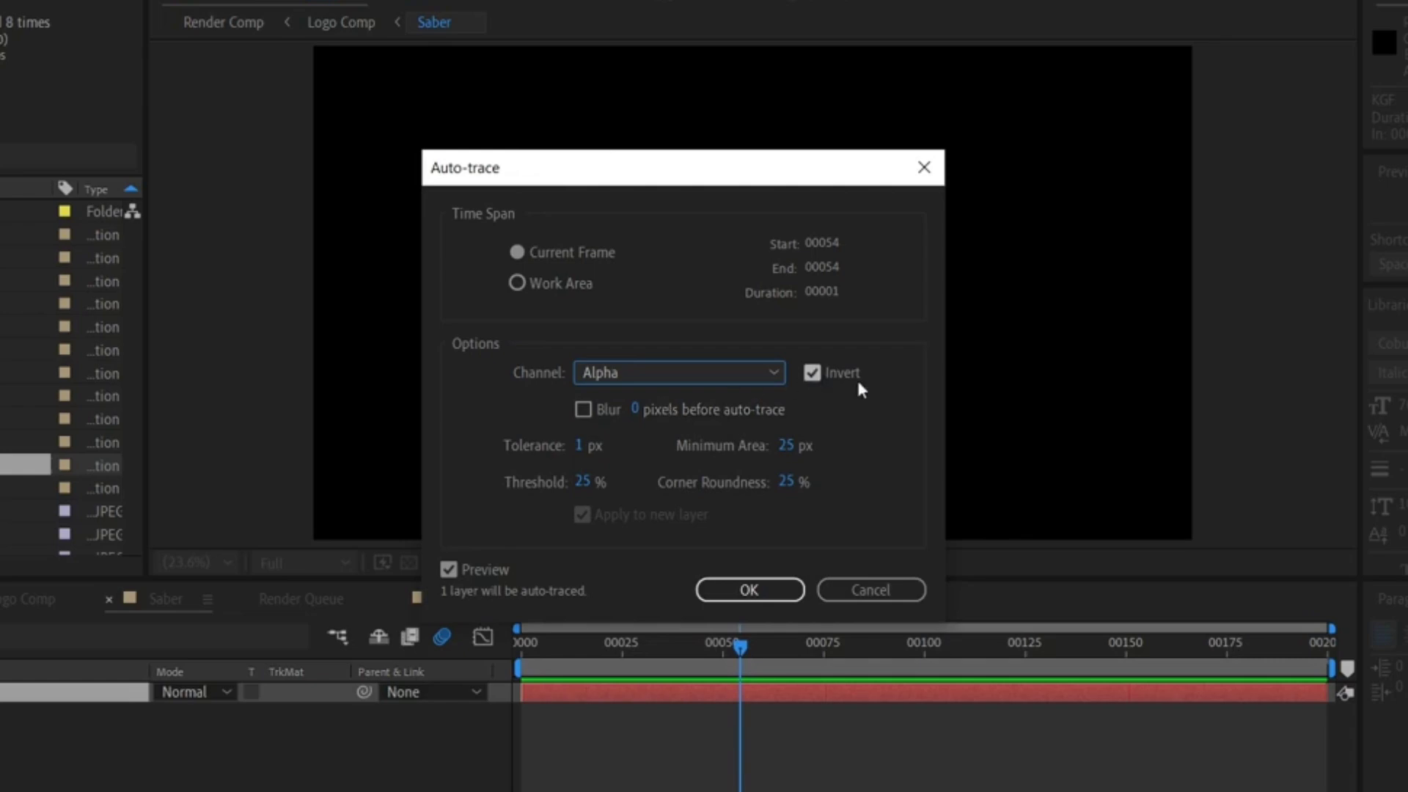
{"action": "left_click", "coordinate": [813, 374]}
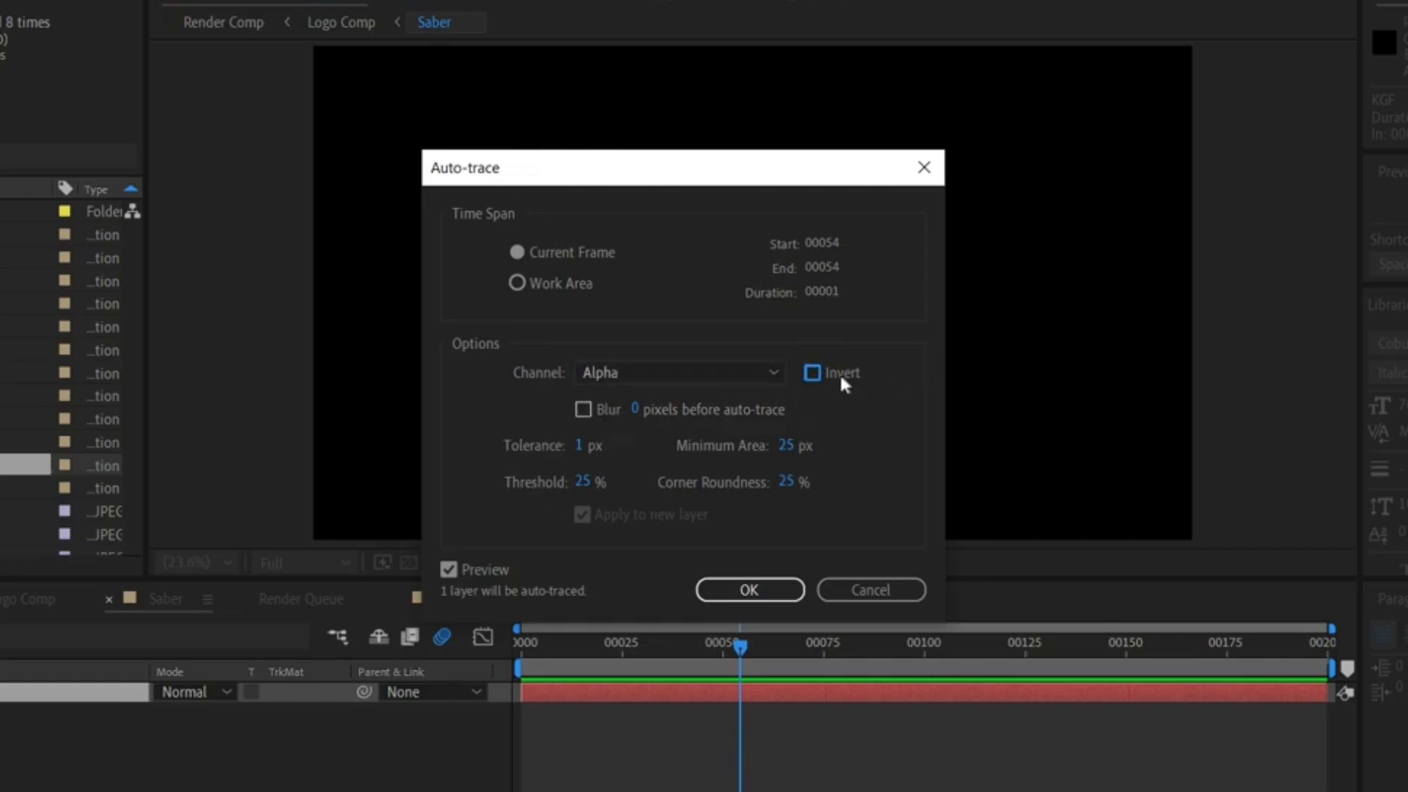
Step: Run the auto-trace to create the Auto-traced KGF layer
{"action": "left_click", "coordinate": [762, 590]}
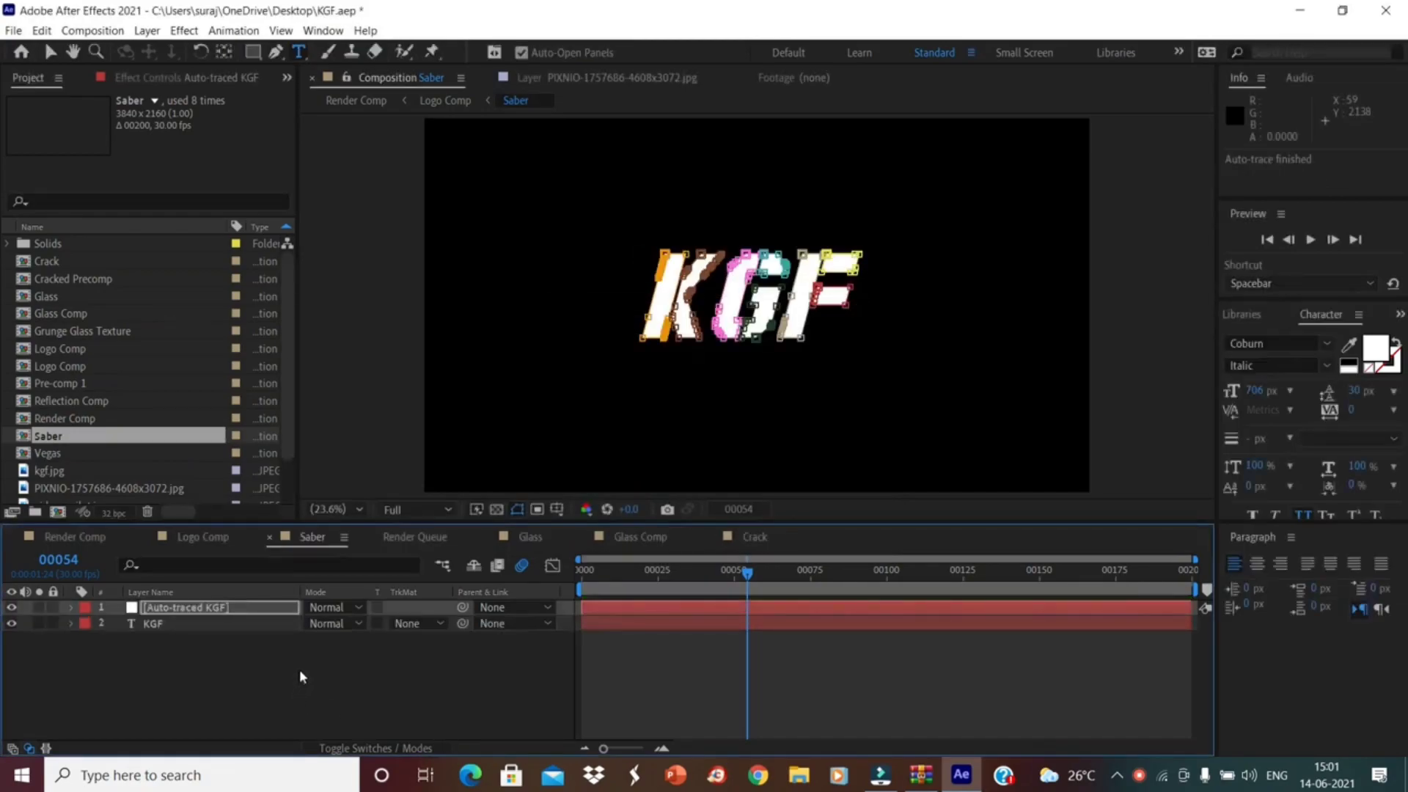
{"action": "key", "text": "Caps_Lock"}
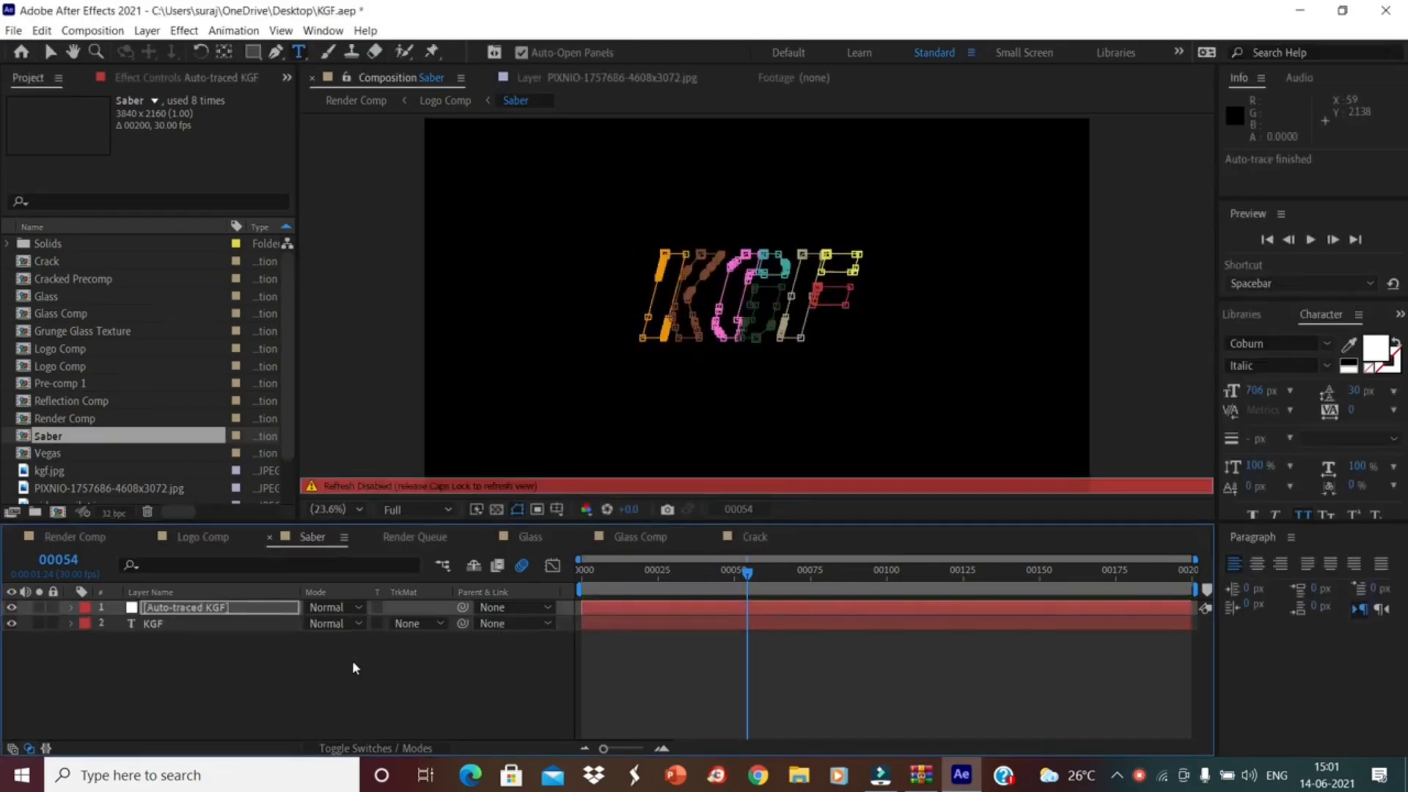
{"action": "left_click", "coordinate": [354, 668]}
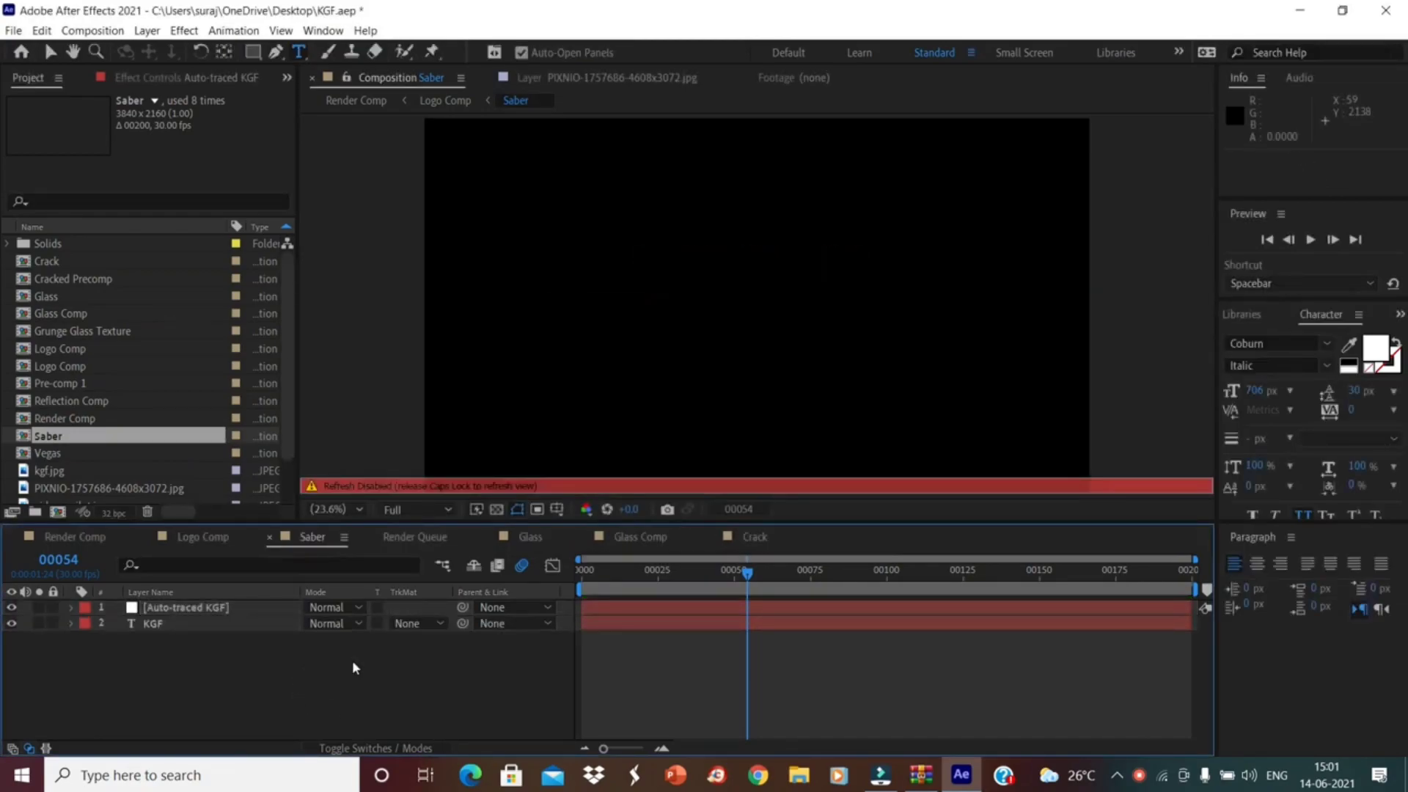
{"action": "key", "text": "Caps_Lock"}
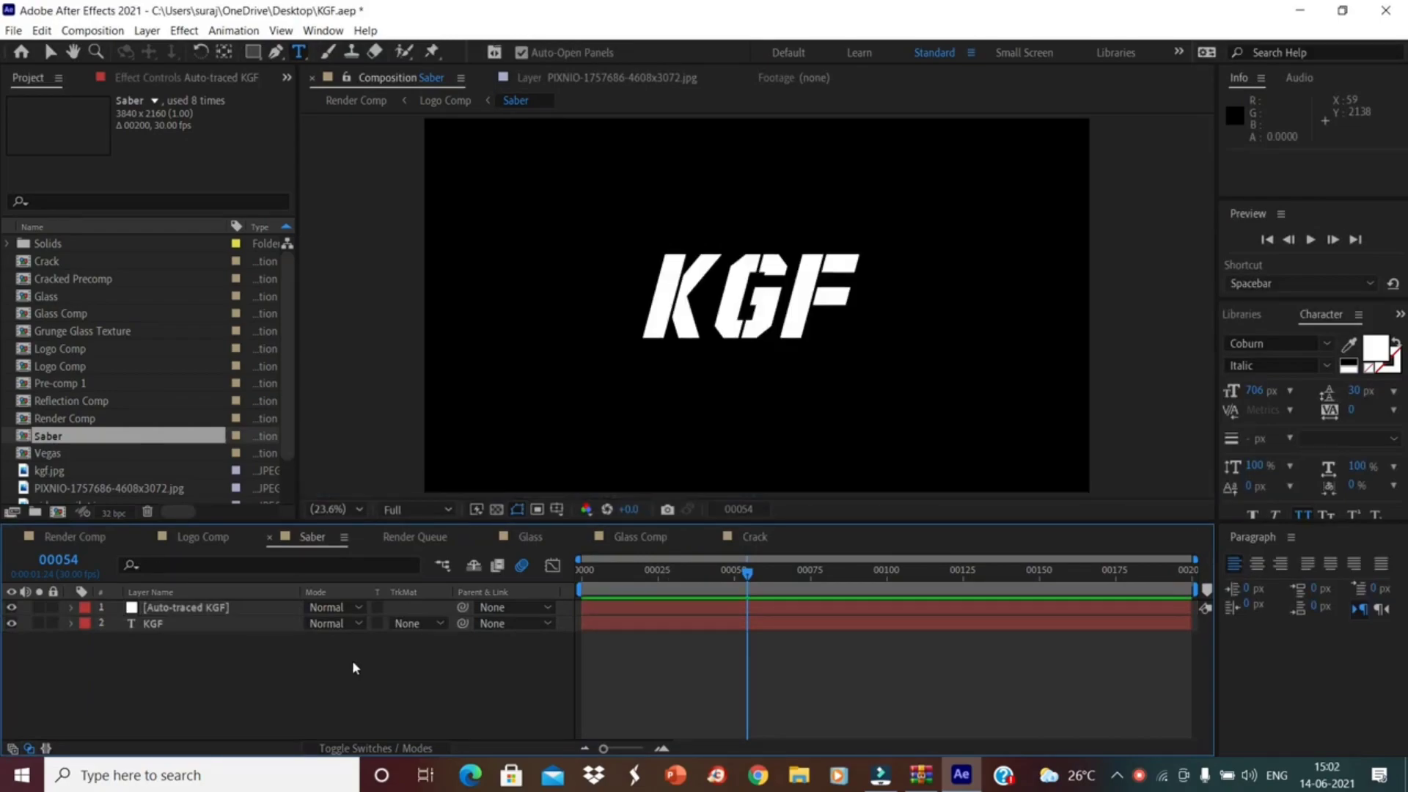
Step: Delete the original KGF text layer, leaving only the Auto-traced KGF layer
{"action": "left_click", "coordinate": [205, 619]}
{"action": "left_click", "coordinate": [200, 608]}
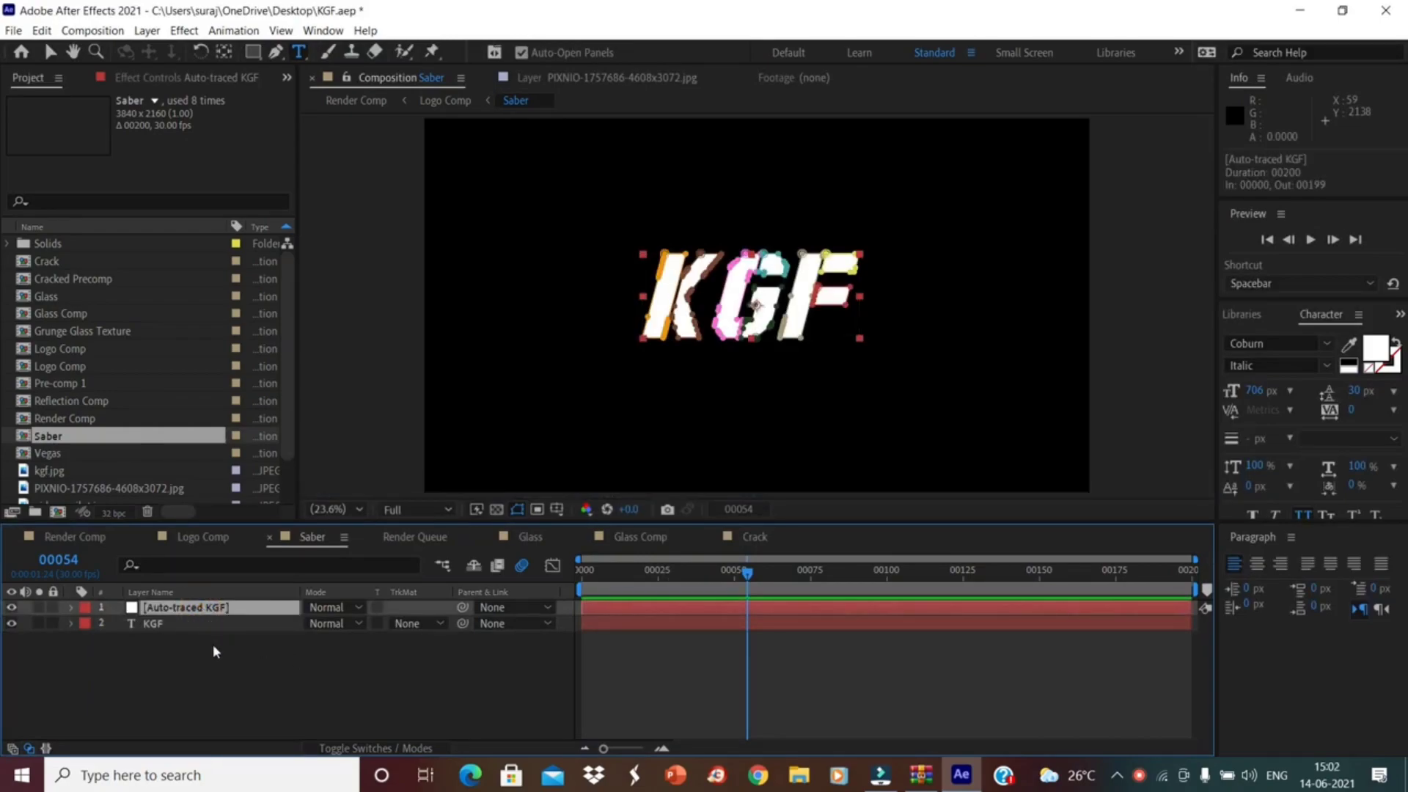
{"action": "left_click", "coordinate": [213, 652]}
{"action": "left_click", "coordinate": [201, 624]}
{"action": "key", "text": "Delete"}
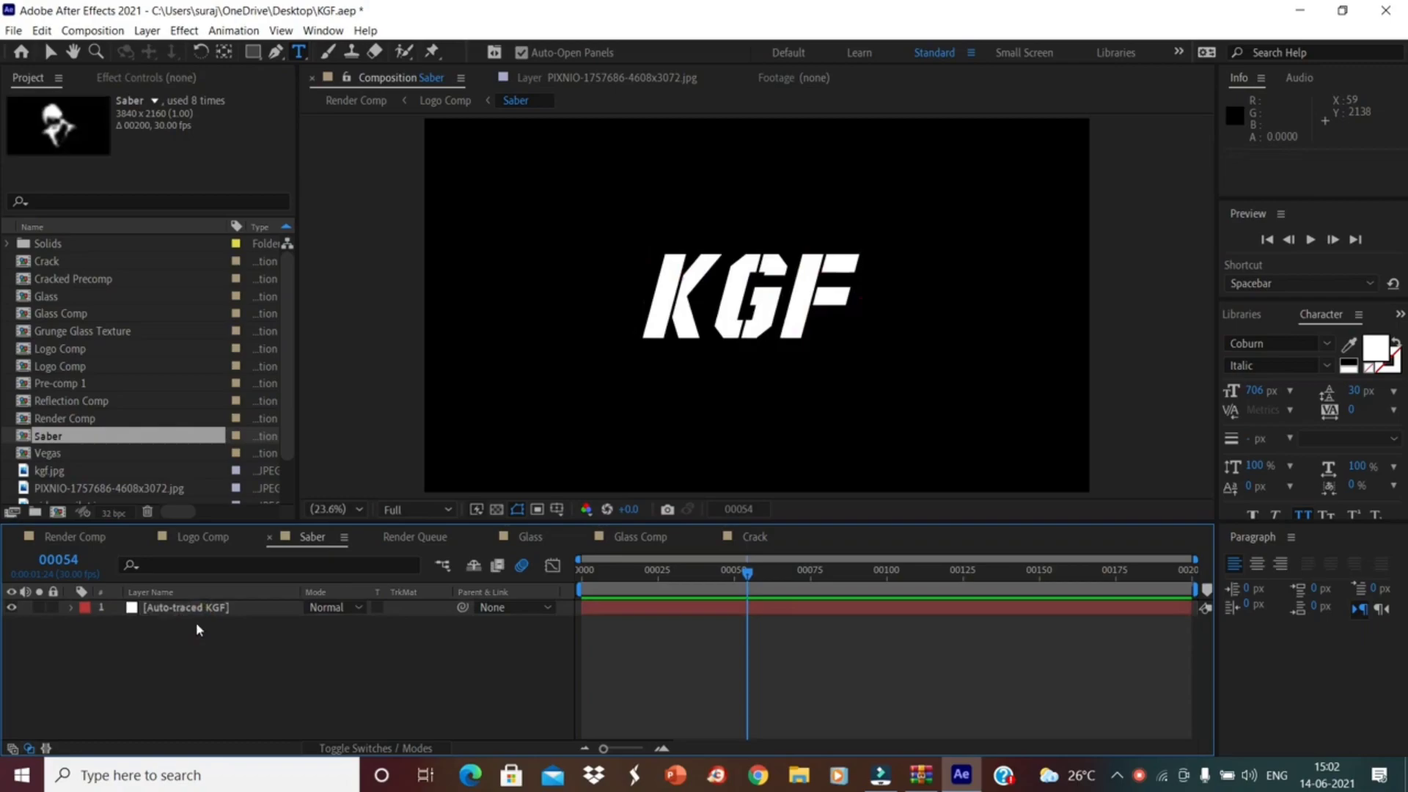
{"action": "left_click", "coordinate": [184, 606]}
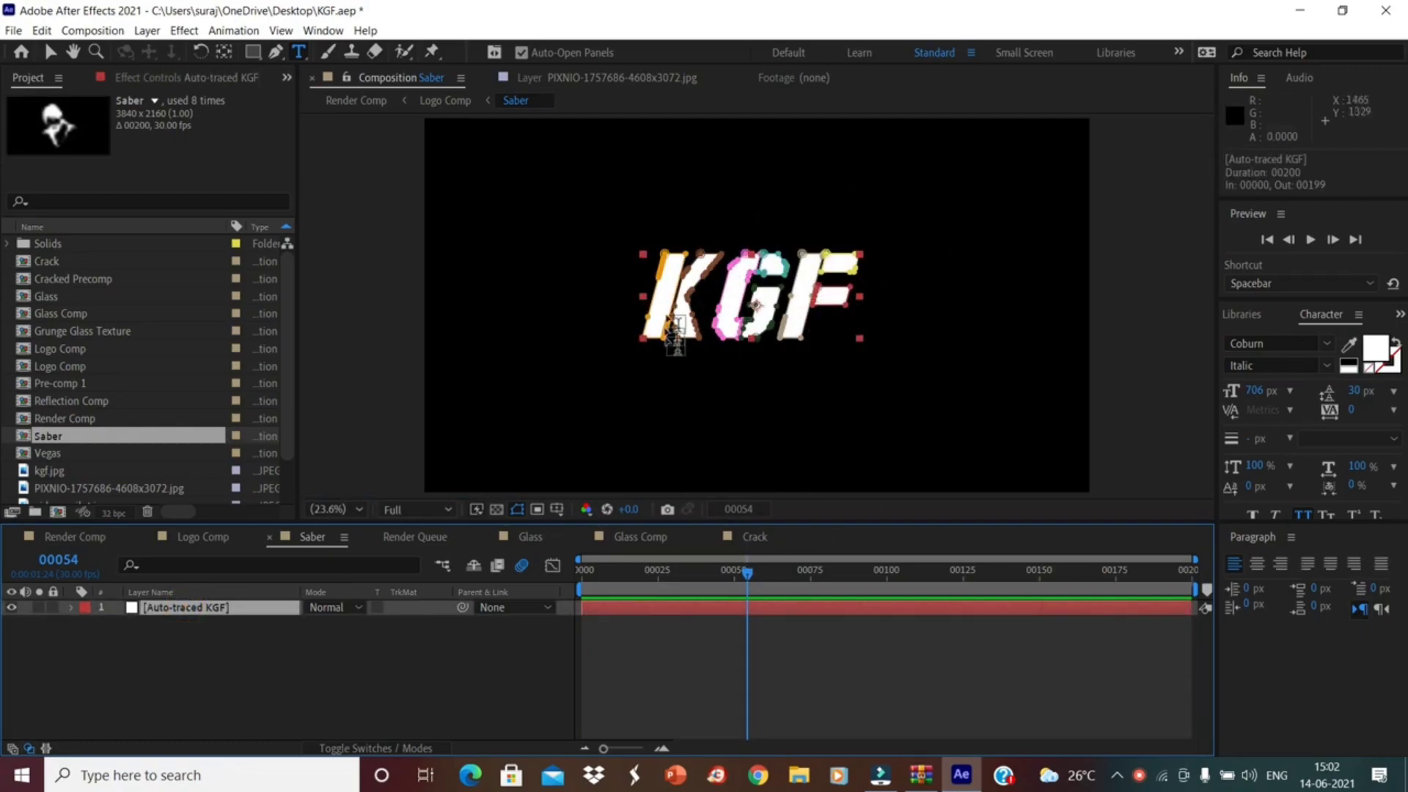
{"action": "left_click", "coordinate": [110, 688]}
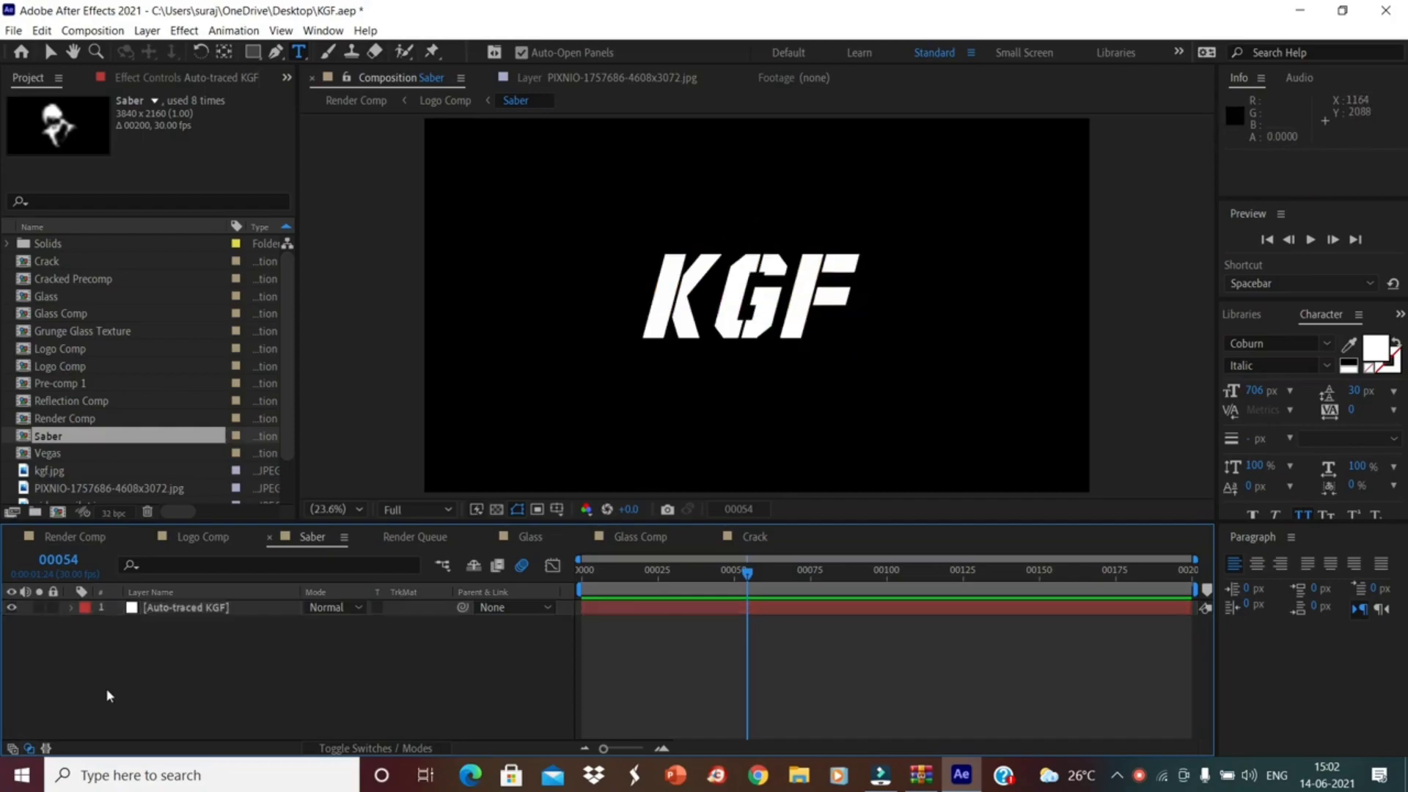
Step: Reveal the Auto-traced KGF layer's masks and copy all eight Mask Path properties
{"action": "left_click", "coordinate": [220, 607]}
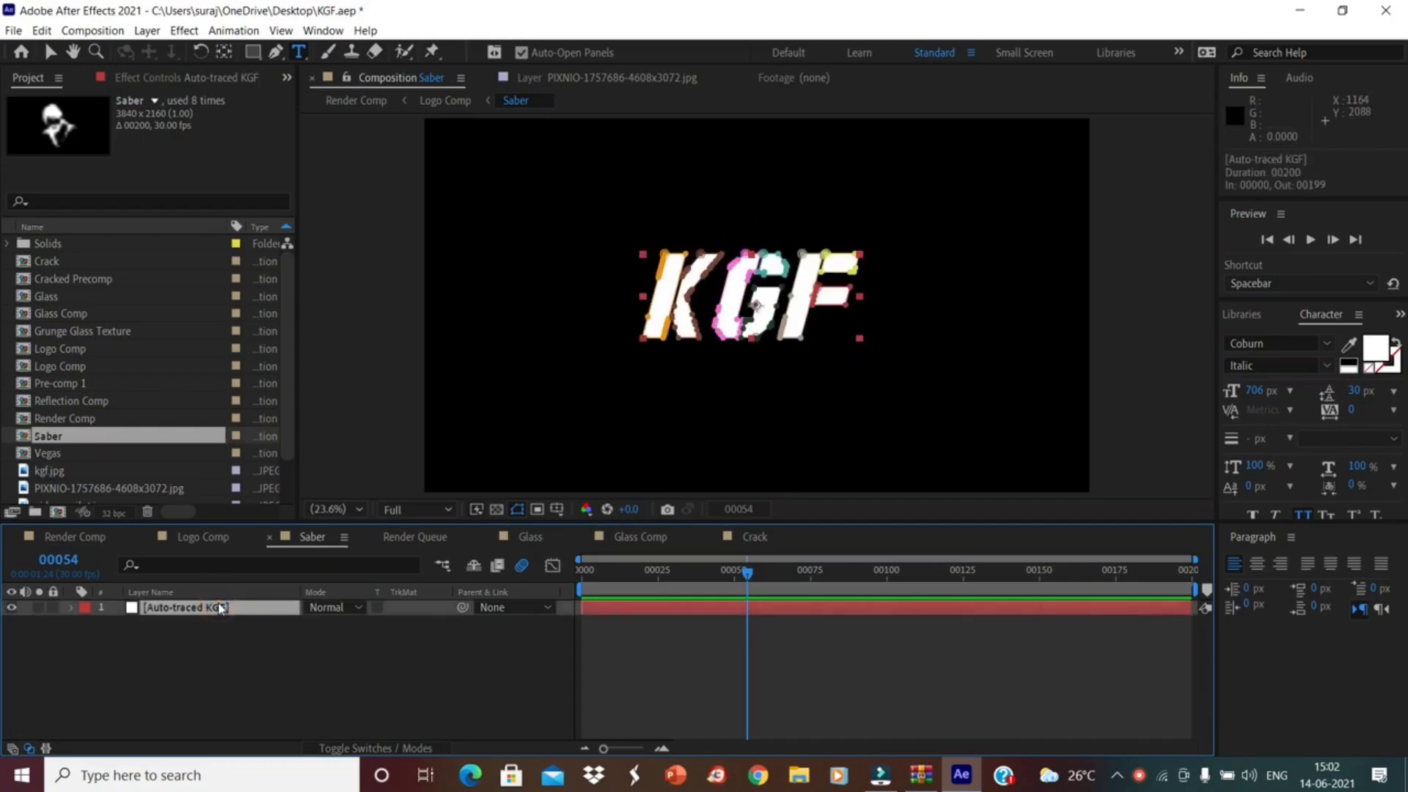
{"action": "key", "text": "m"}
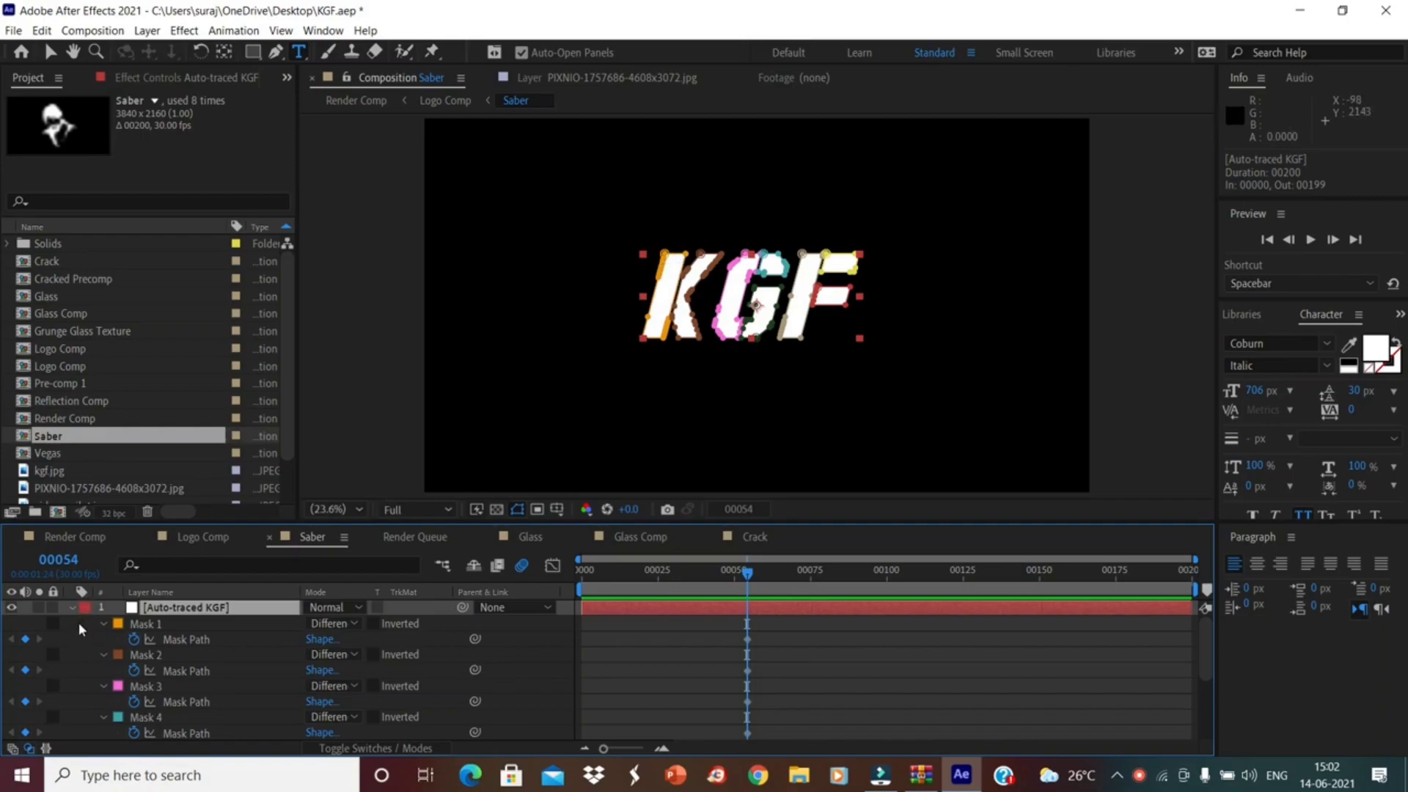
{"action": "mouse_move", "coordinate": [77, 620]}
{"action": "left_mouse_down"}
{"action": "mouse_move", "coordinate": [146, 743]}
{"action": "mouse_move", "coordinate": [260, 743]}
{"action": "mouse_move", "coordinate": [254, 714]}
{"action": "left_mouse_up"}
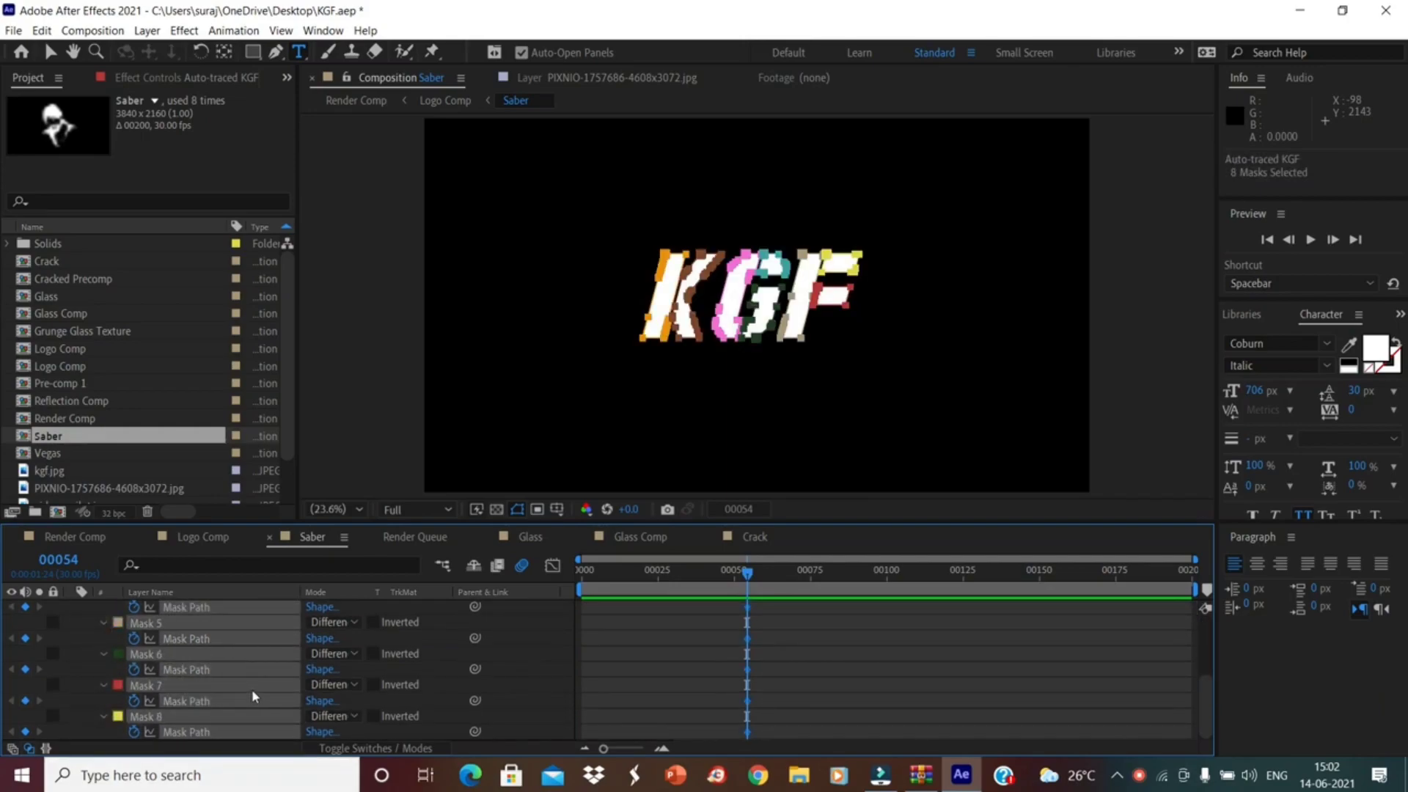
{"action": "key", "text": "ctrl+c"}
Step: In Logo Comp, delete the Saber layer's six existing masks and reselect the layer
{"action": "left_click", "coordinate": [203, 539]}
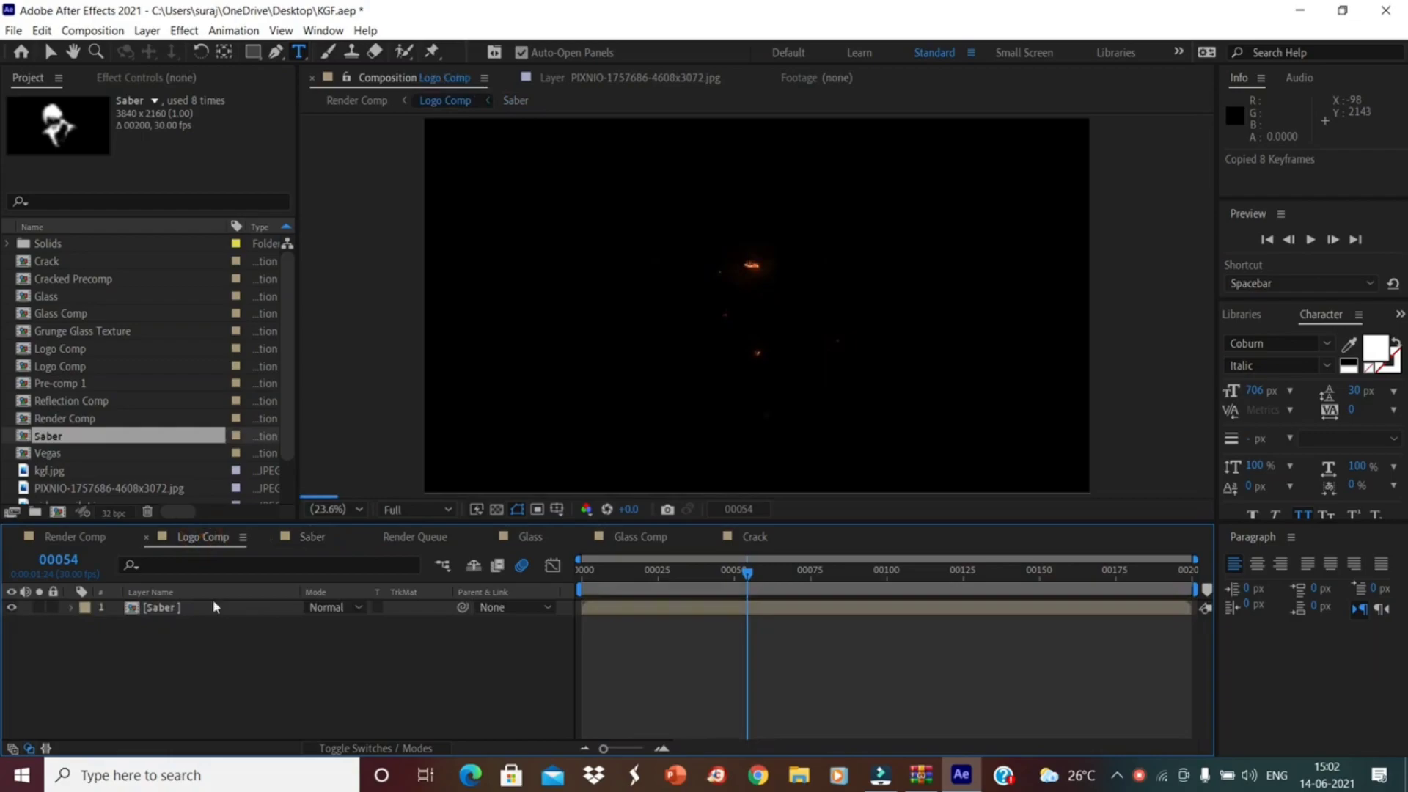
{"action": "left_click", "coordinate": [150, 607]}
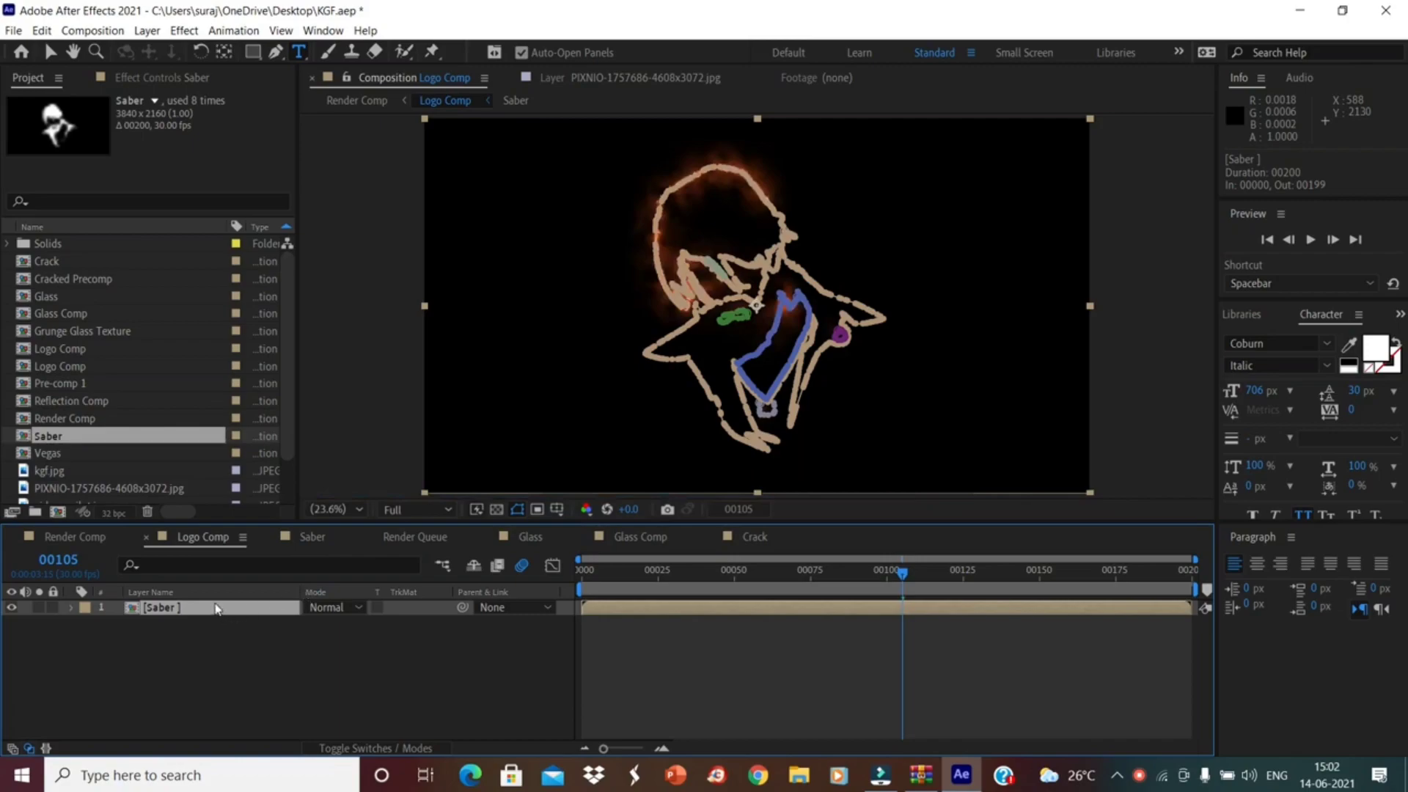
{"action": "key", "text": "m"}
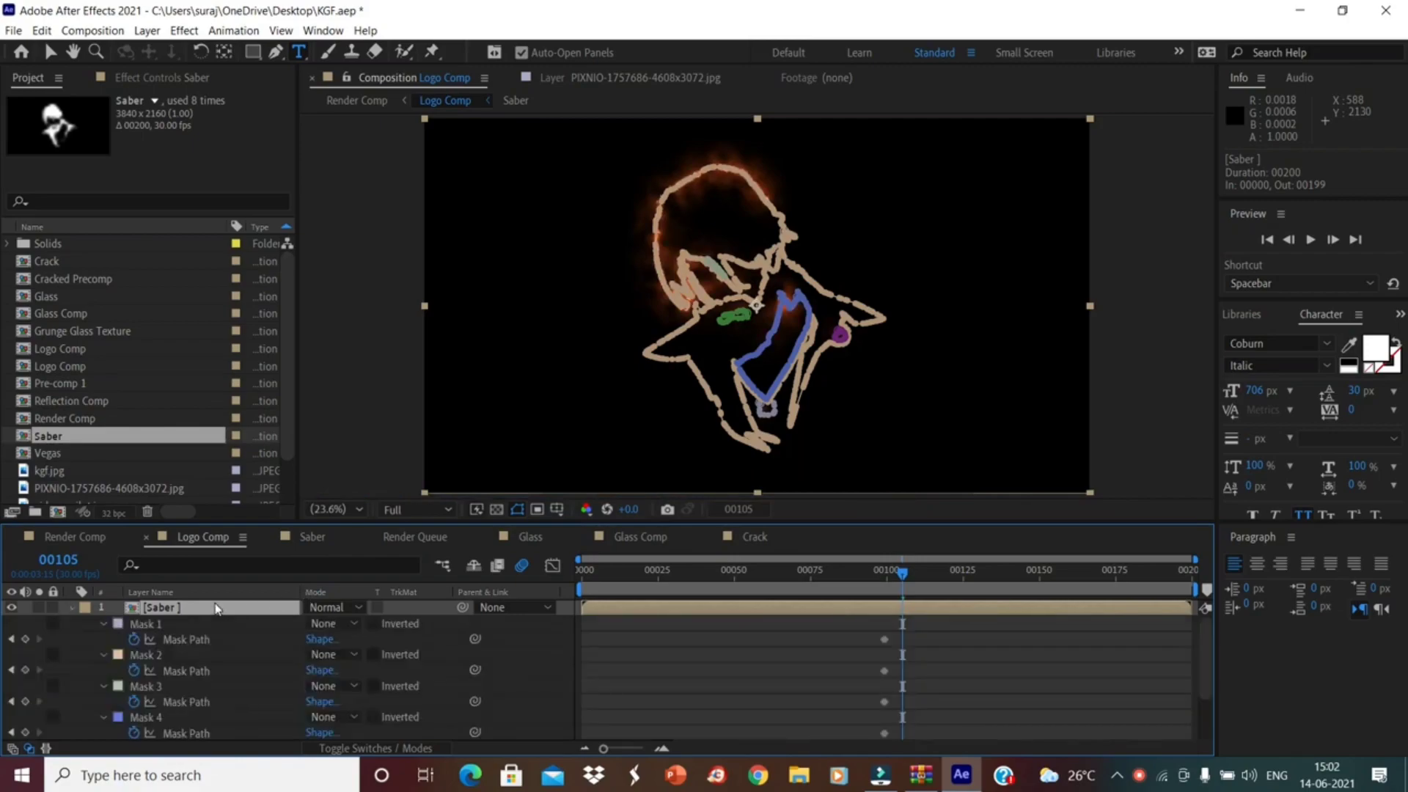
{"action": "left_click_drag", "start_coordinate": [81, 622], "coordinate": [294, 733]}
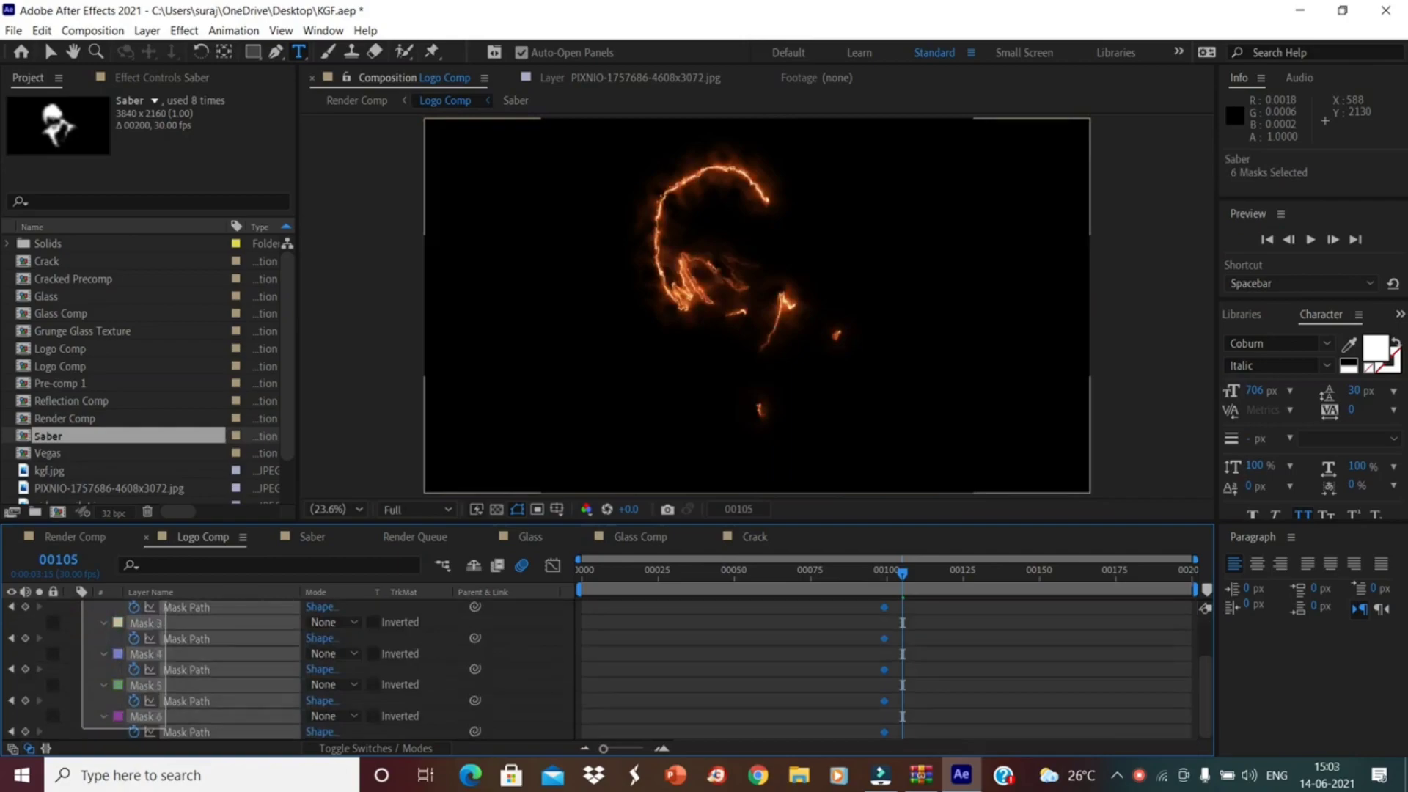
{"action": "left_click_drag", "start_coordinate": [165, 737], "coordinate": [257, 701]}
{"action": "key", "text": "Delete"}
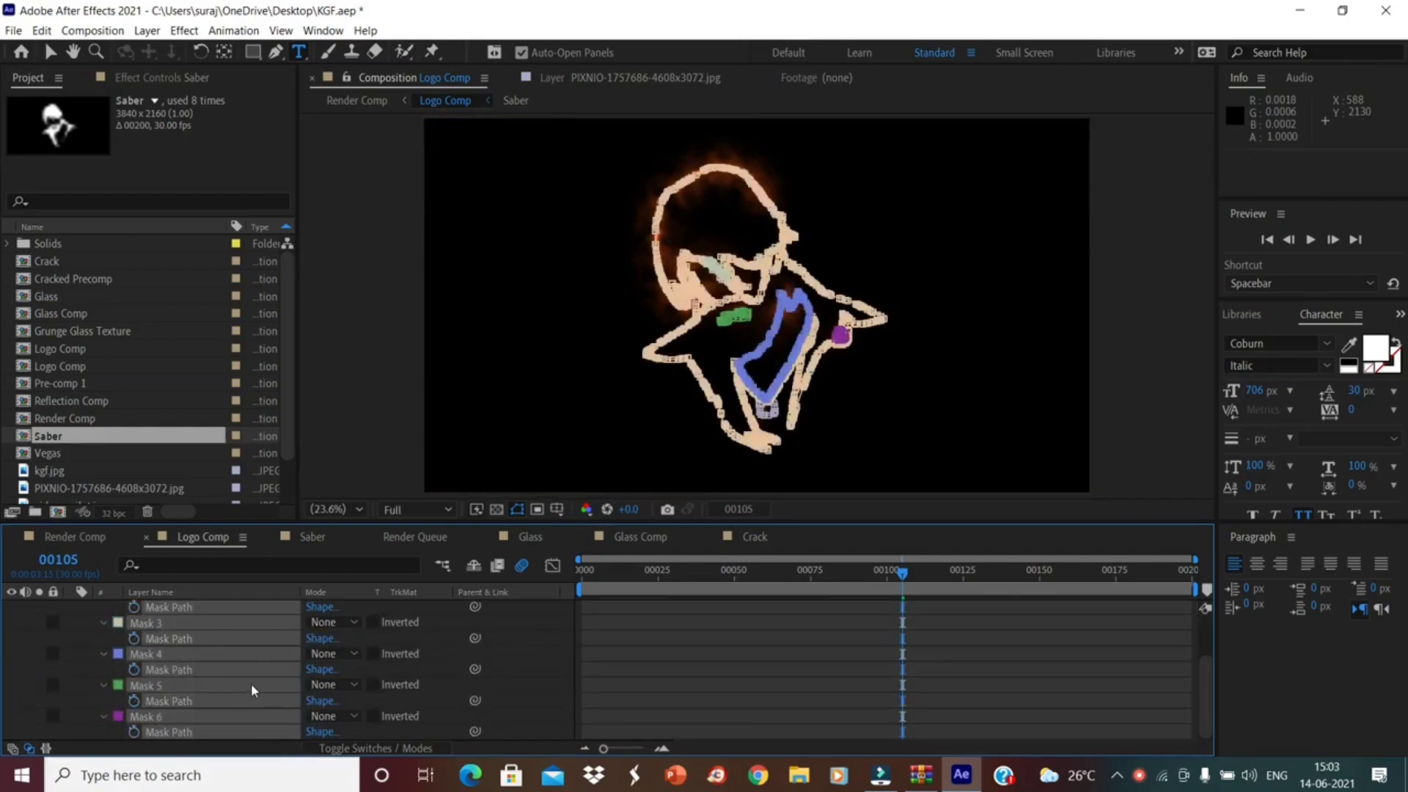
{"action": "key", "text": "u"}
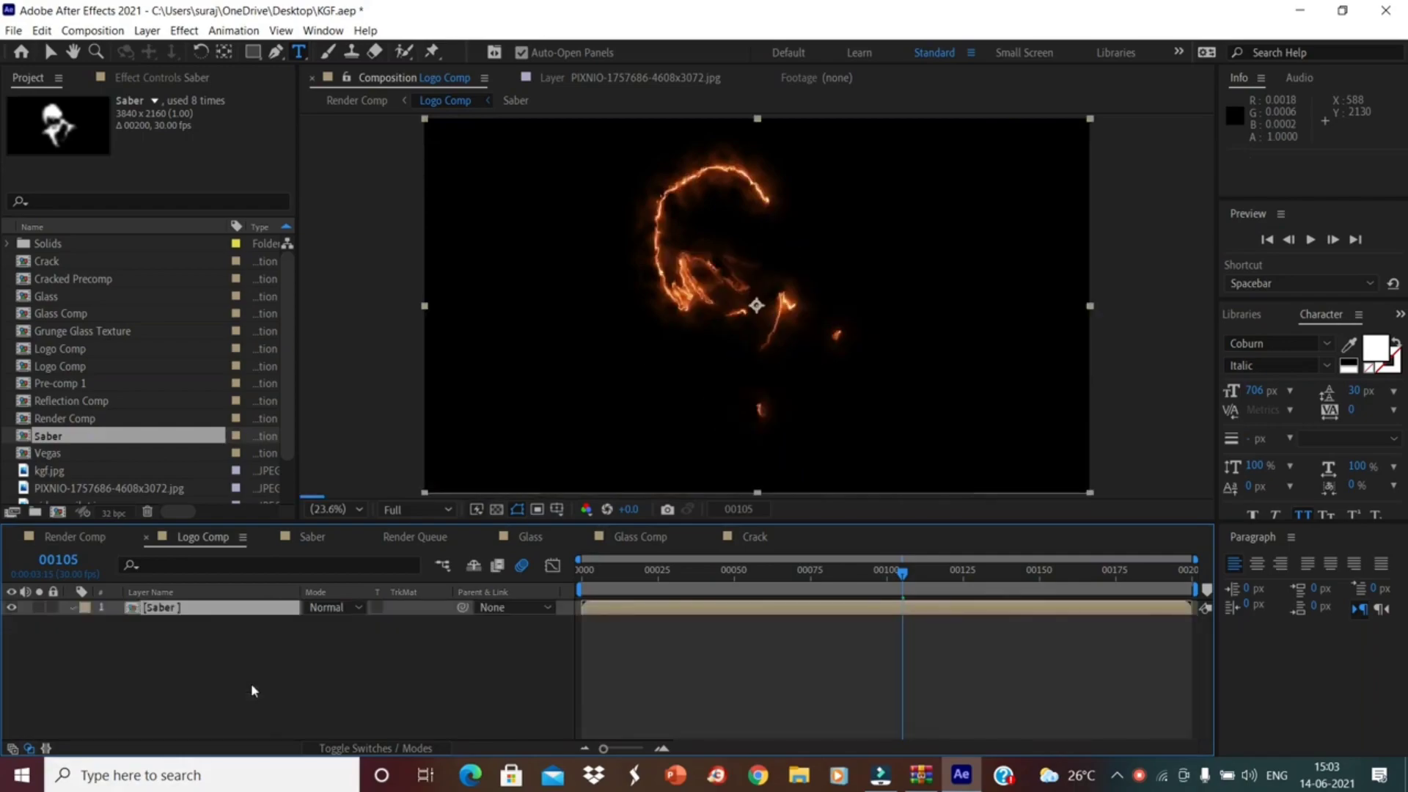
{"action": "left_click", "coordinate": [230, 670]}
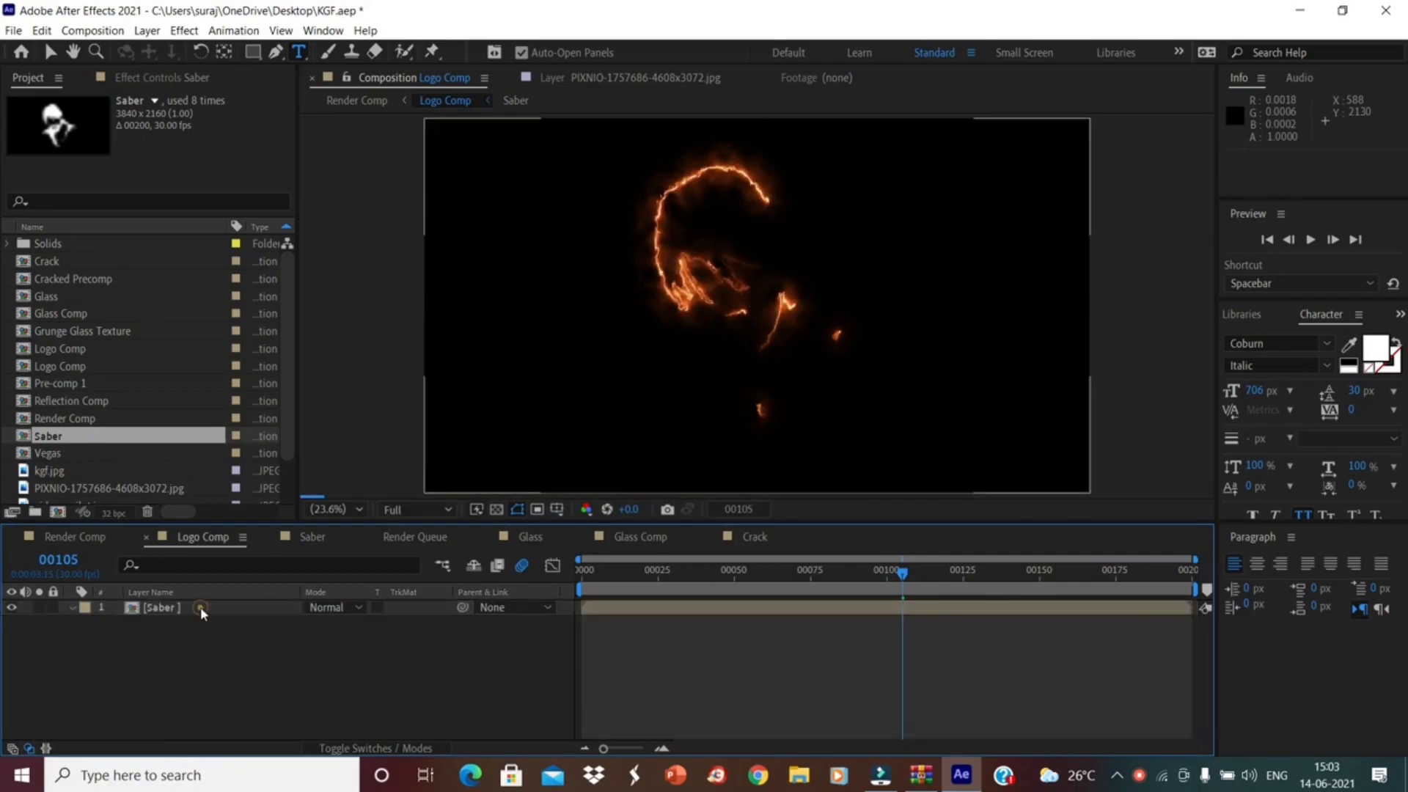
{"action": "left_click", "coordinate": [201, 606]}
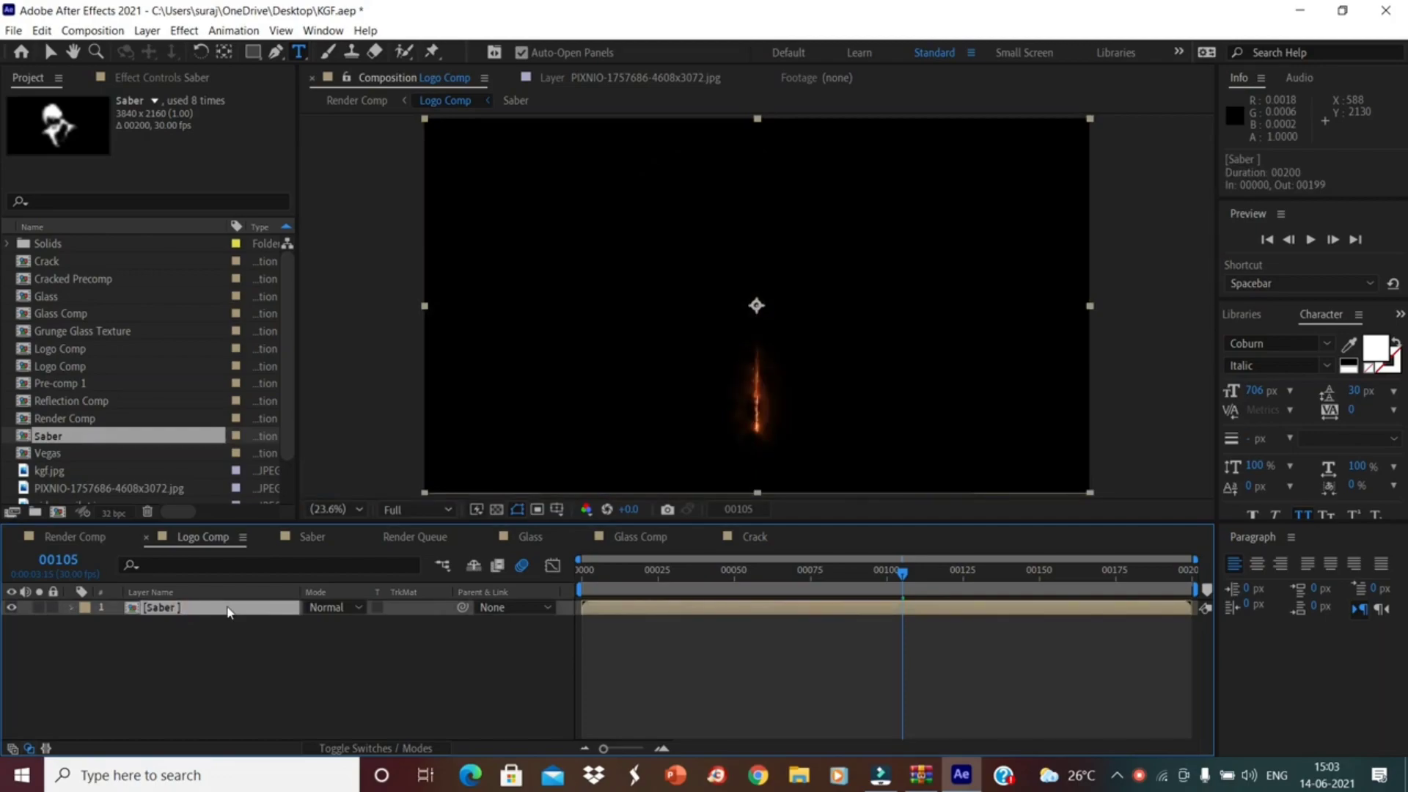
Step: Paste the eight KGF mask paths onto the Saber layer and return to frame 00064
{"action": "key", "text": "ctrl+v"}
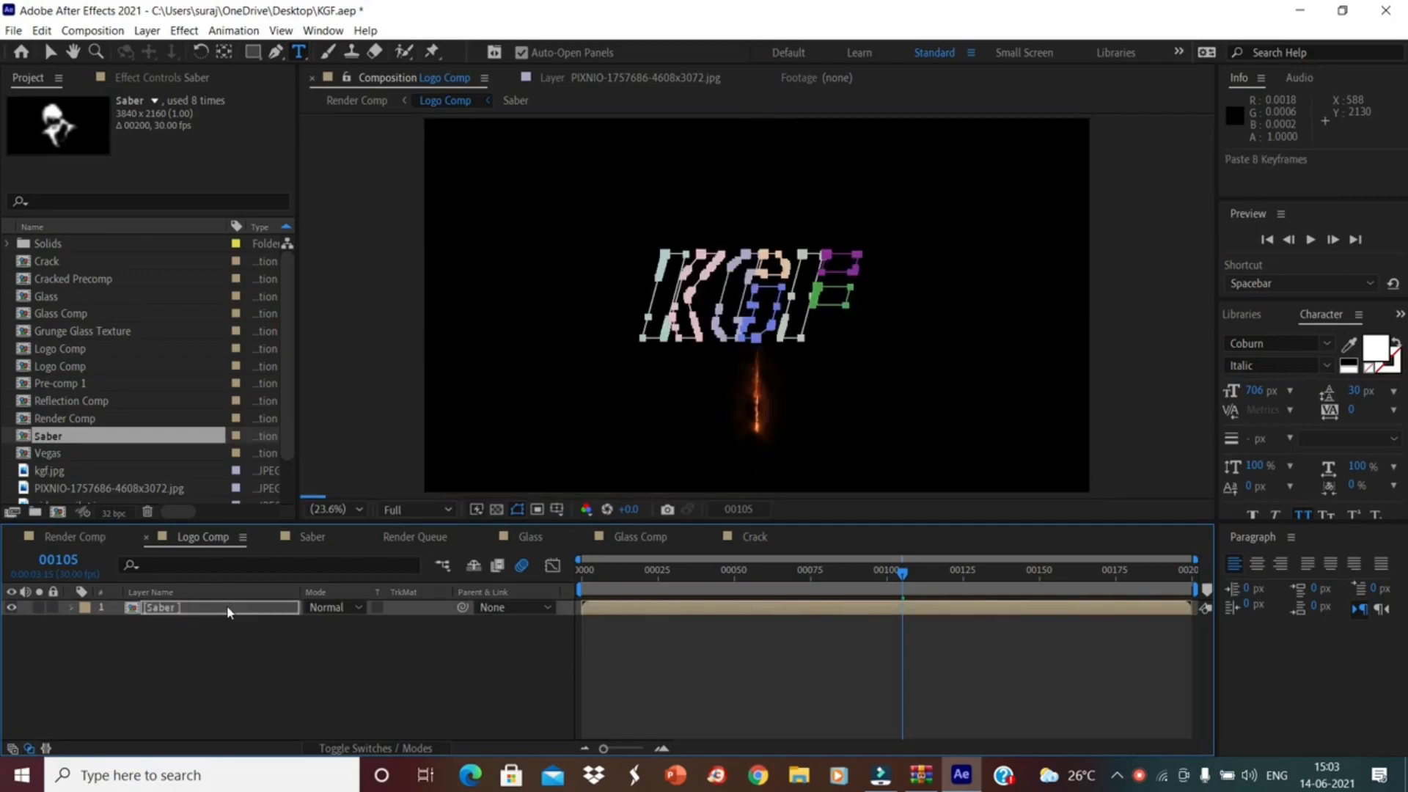
{"action": "left_click", "coordinate": [286, 673]}
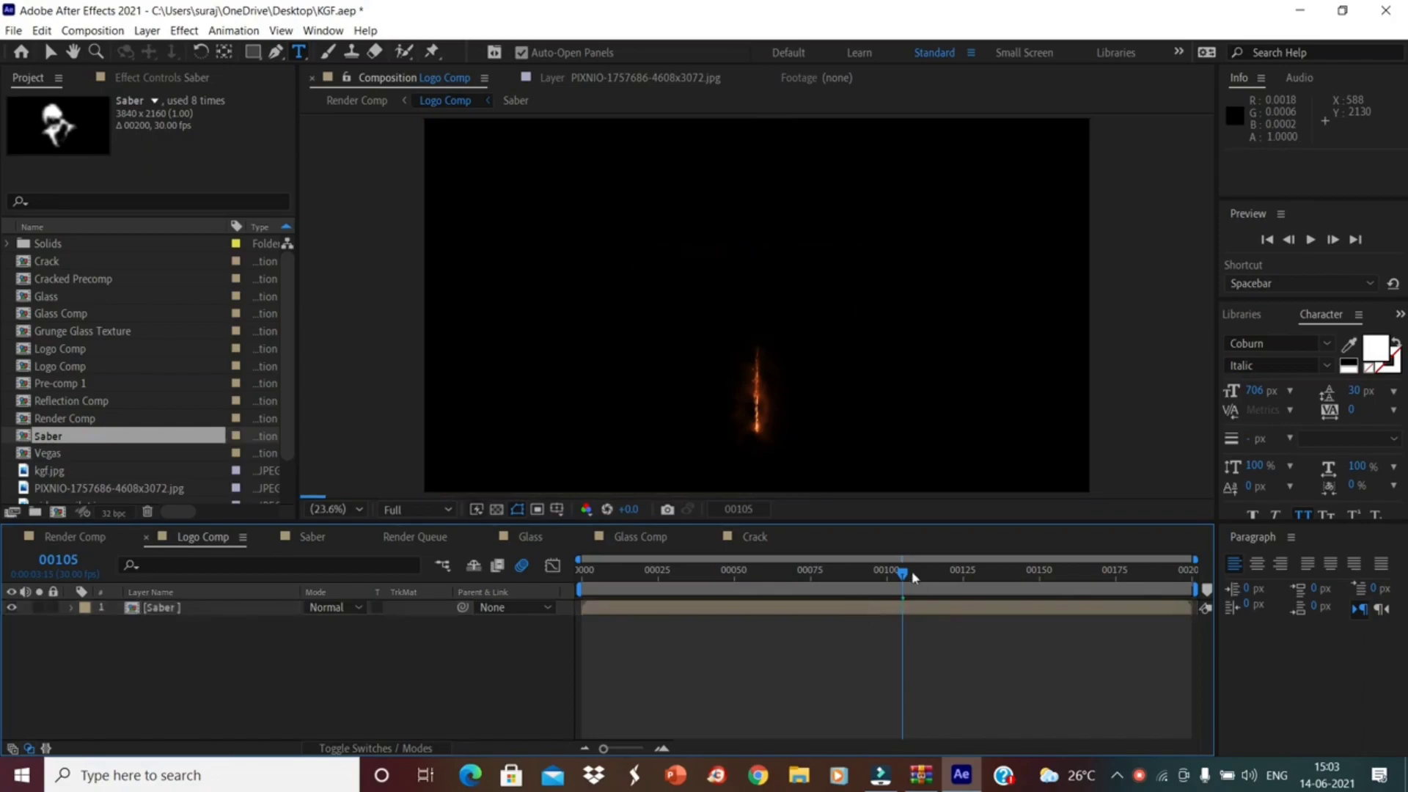
{"action": "left_click_drag", "start_coordinate": [895, 571], "coordinate": [779, 580]}
Step: Set the preview resolution to Quarter and scrub to frame 00105 to view the fire
{"action": "left_click", "coordinate": [439, 509]}
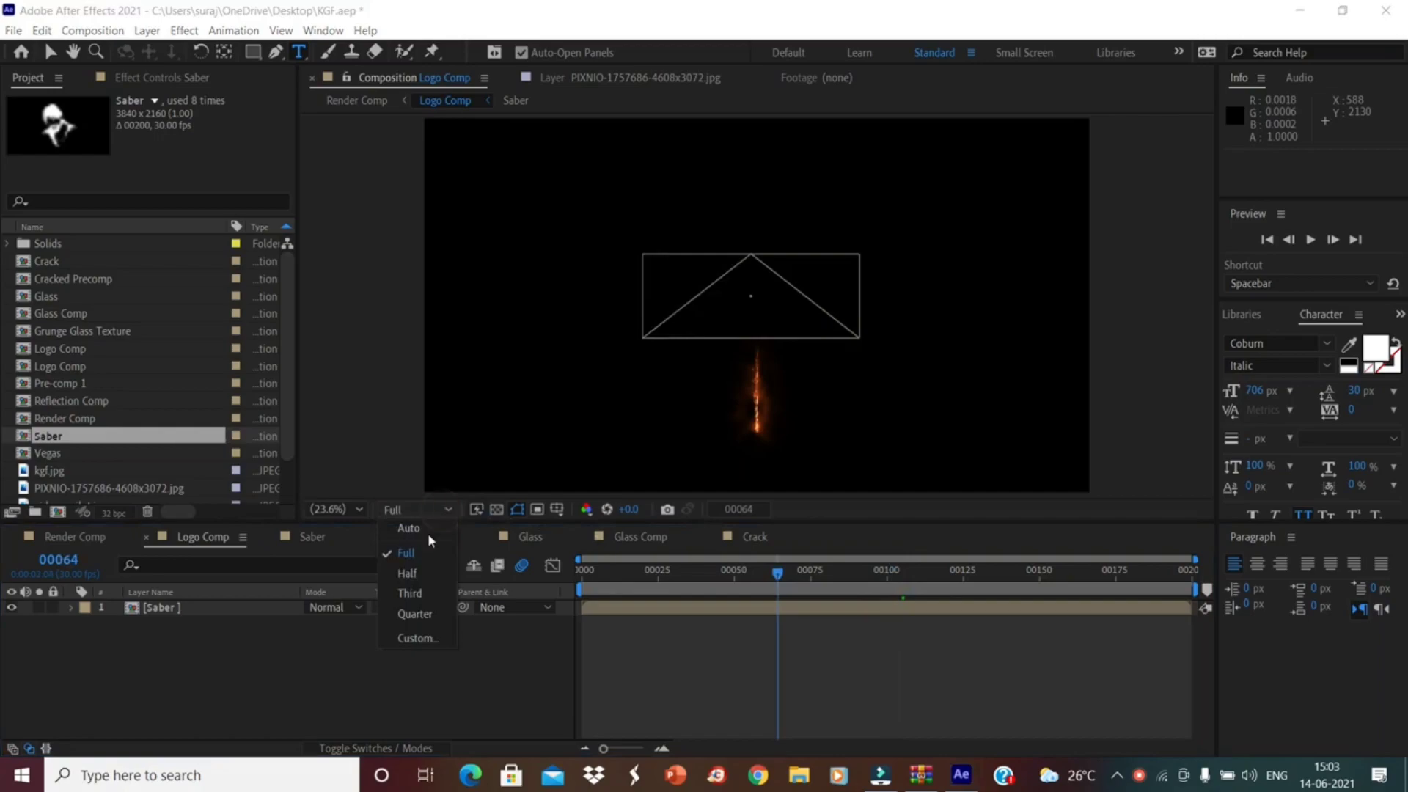
{"action": "left_click", "coordinate": [431, 613]}
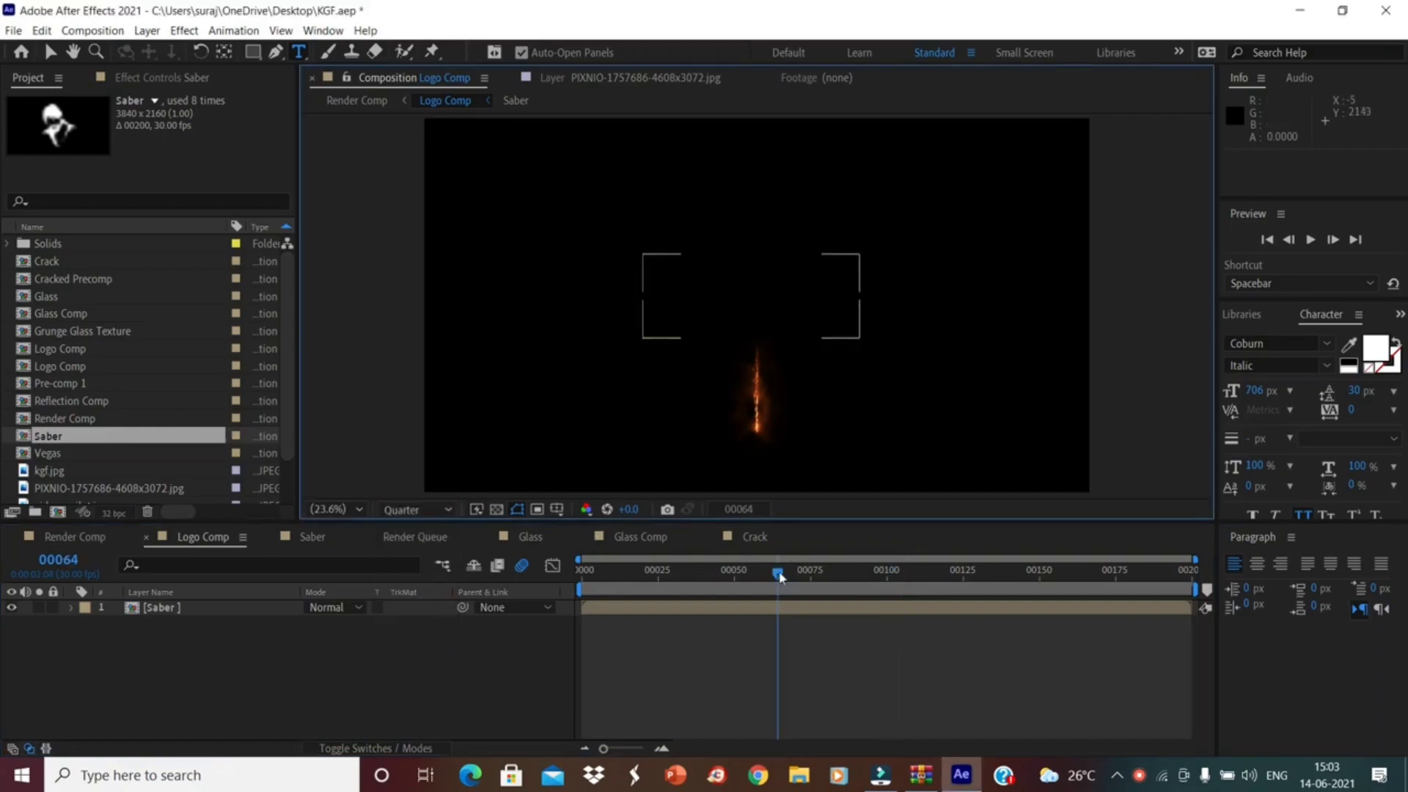
{"action": "left_click_drag", "start_coordinate": [778, 576], "coordinate": [930, 579]}
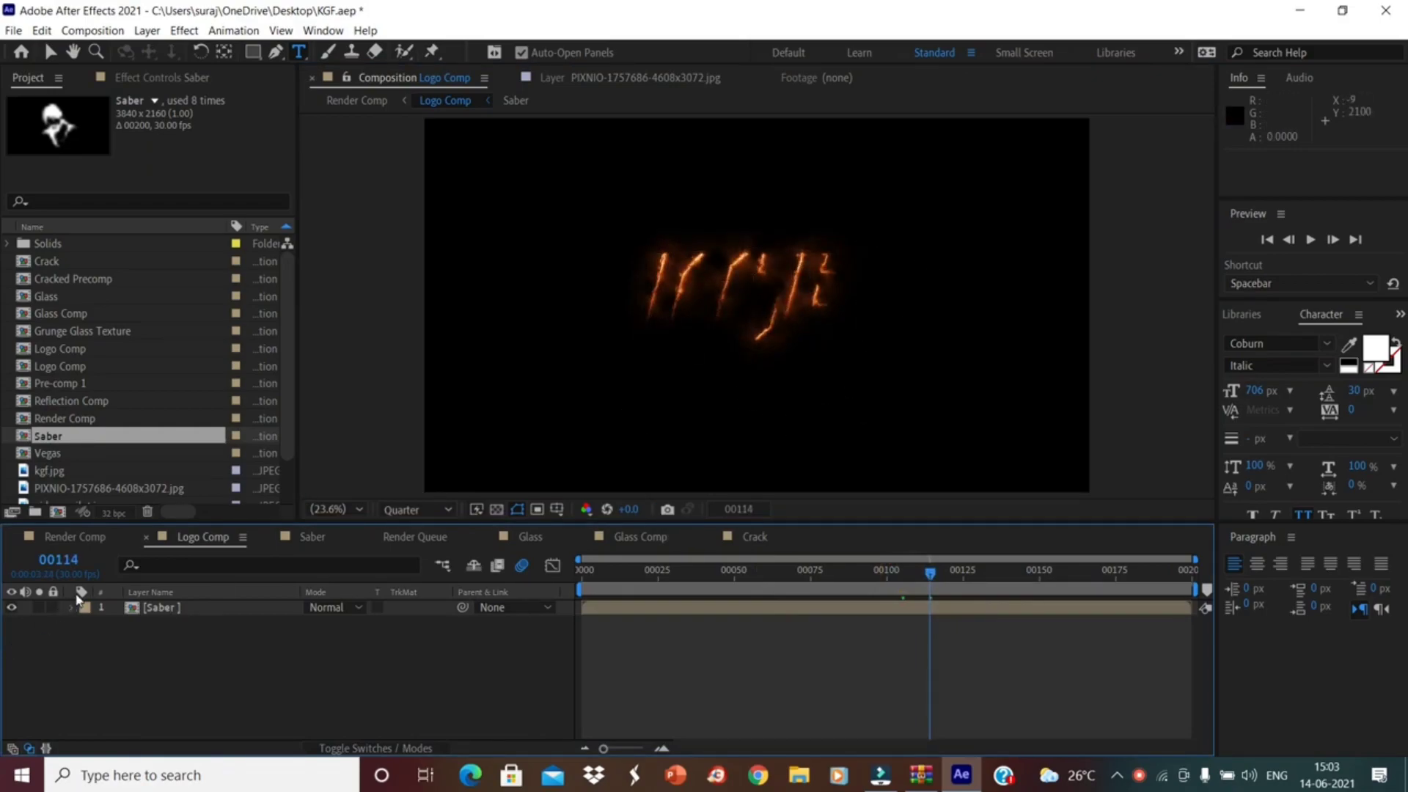
Step: Switch to Render Comp and scrub from frame 83 to preview the burning KGF title and sparks
{"action": "left_click", "coordinate": [79, 539]}
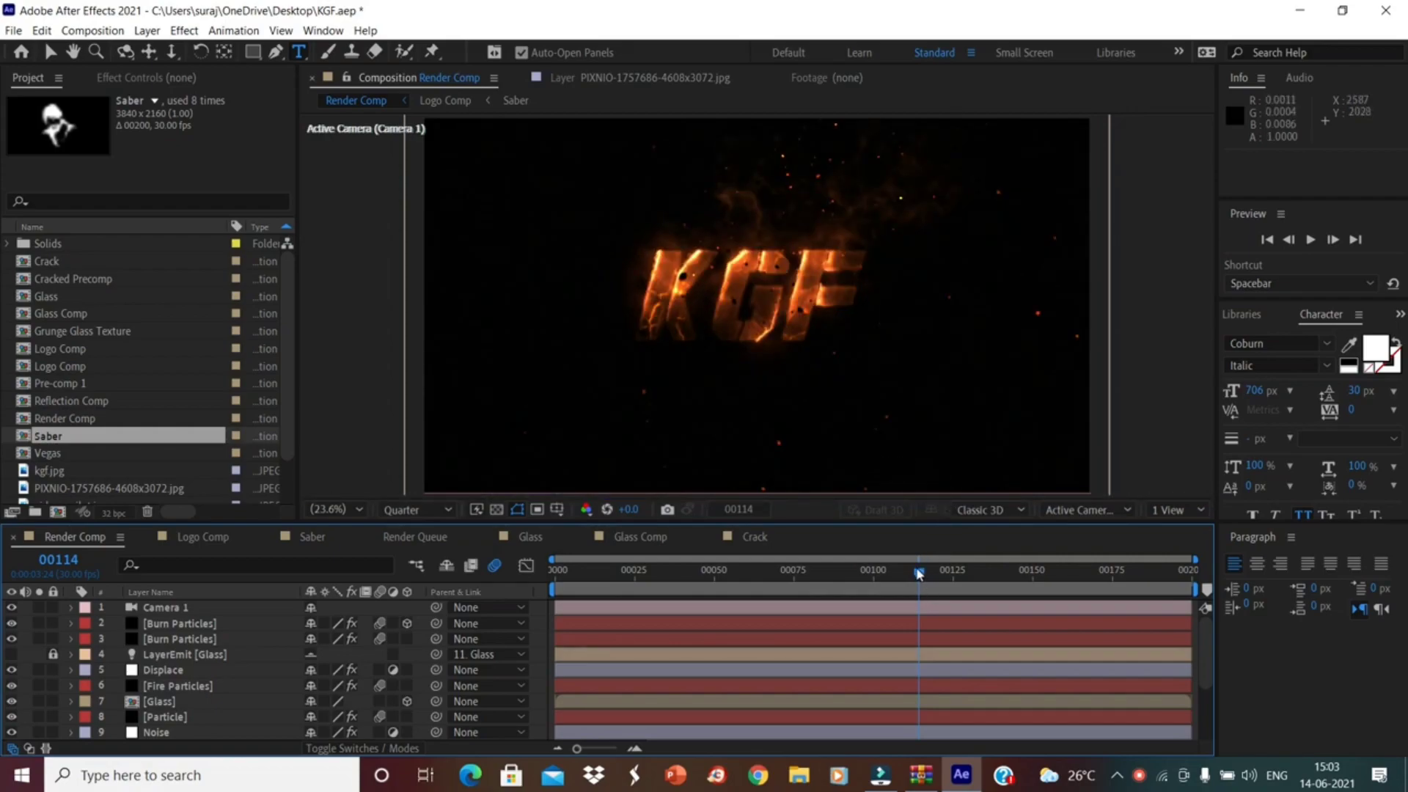
{"action": "left_click_drag", "start_coordinate": [918, 572], "coordinate": [819, 585]}
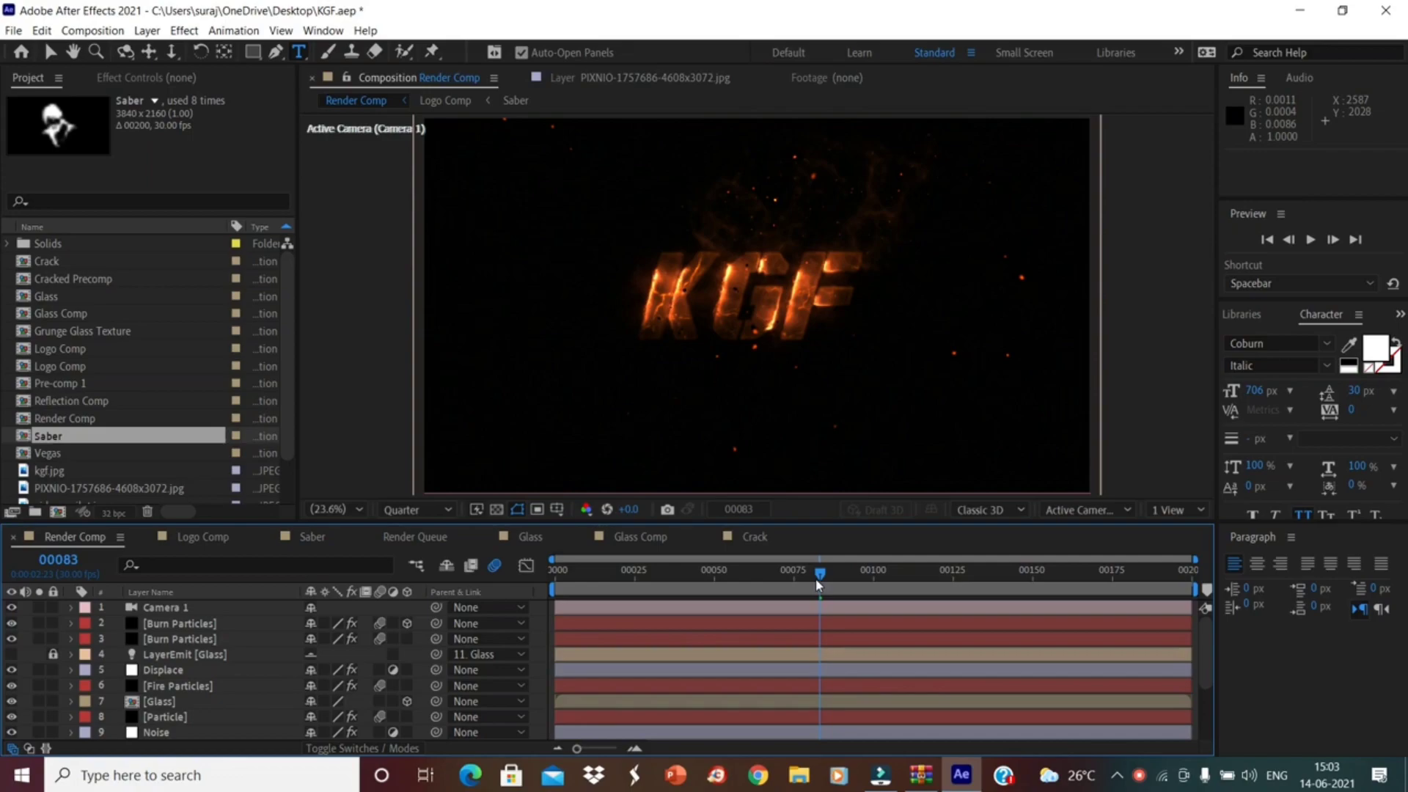
{"action": "left_click", "coordinate": [820, 572]}
{"action": "key", "text": "space"}
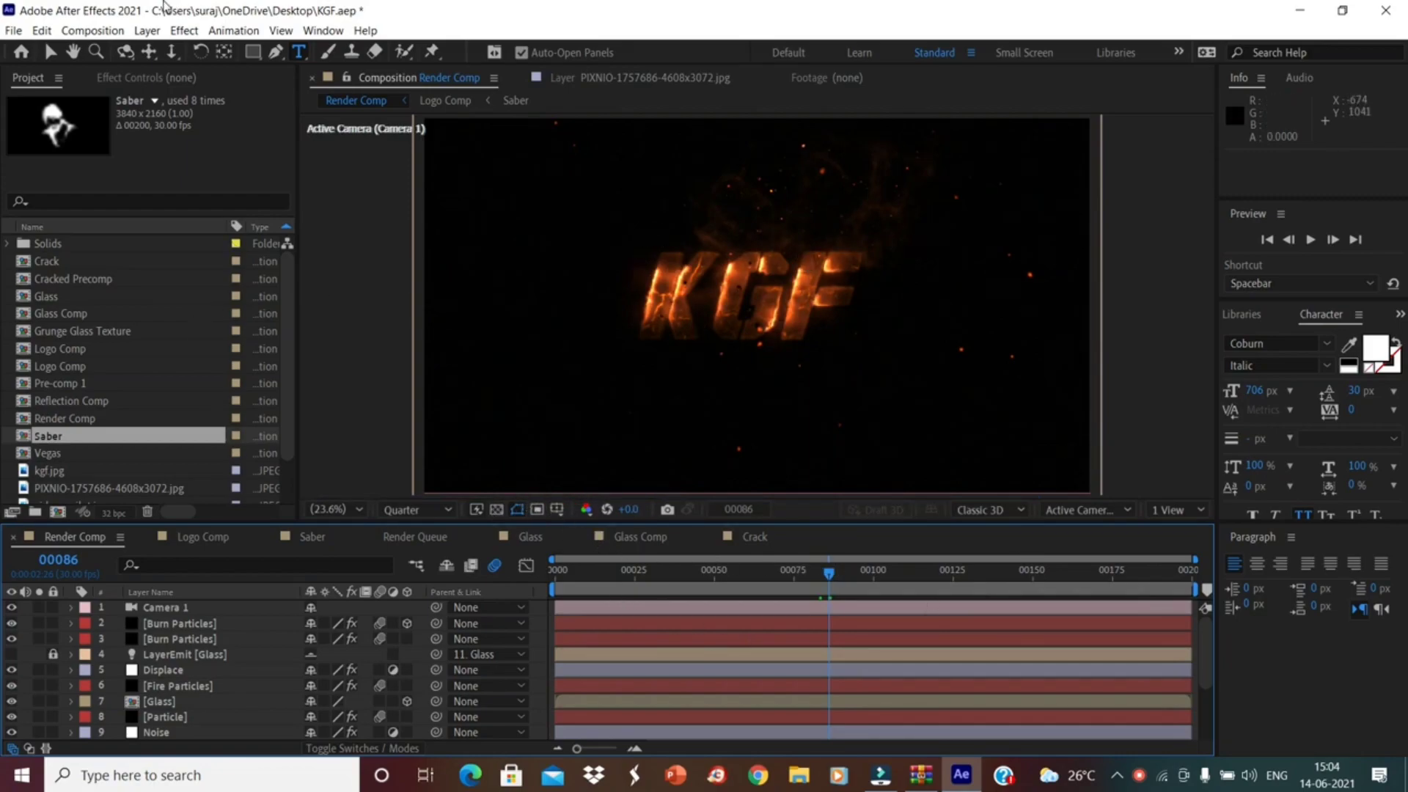
{"action": "left_click", "coordinate": [91, 31]}
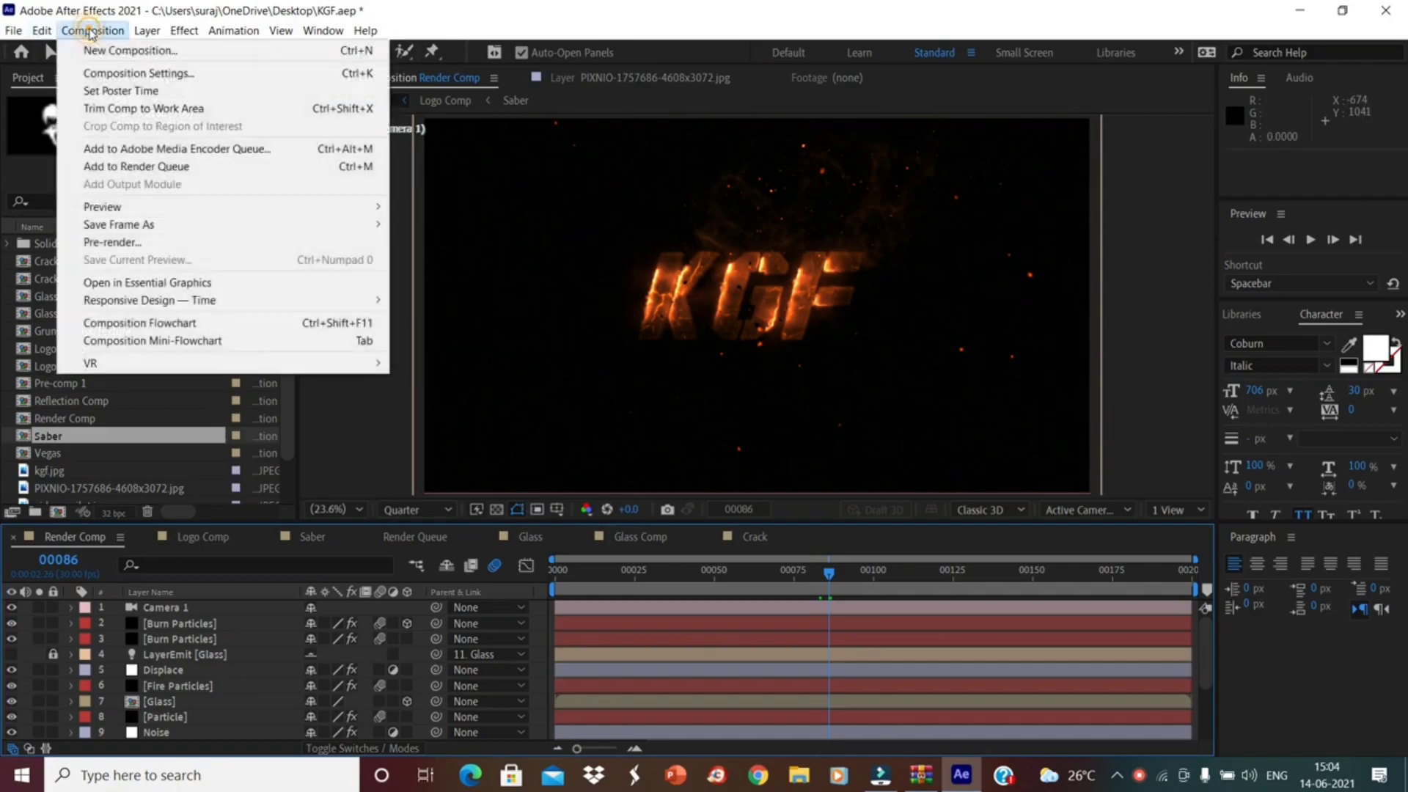
Step: Add Render Comp to the render queue and delete old unqueued items 5 and 4
{"action": "left_click", "coordinate": [150, 167]}
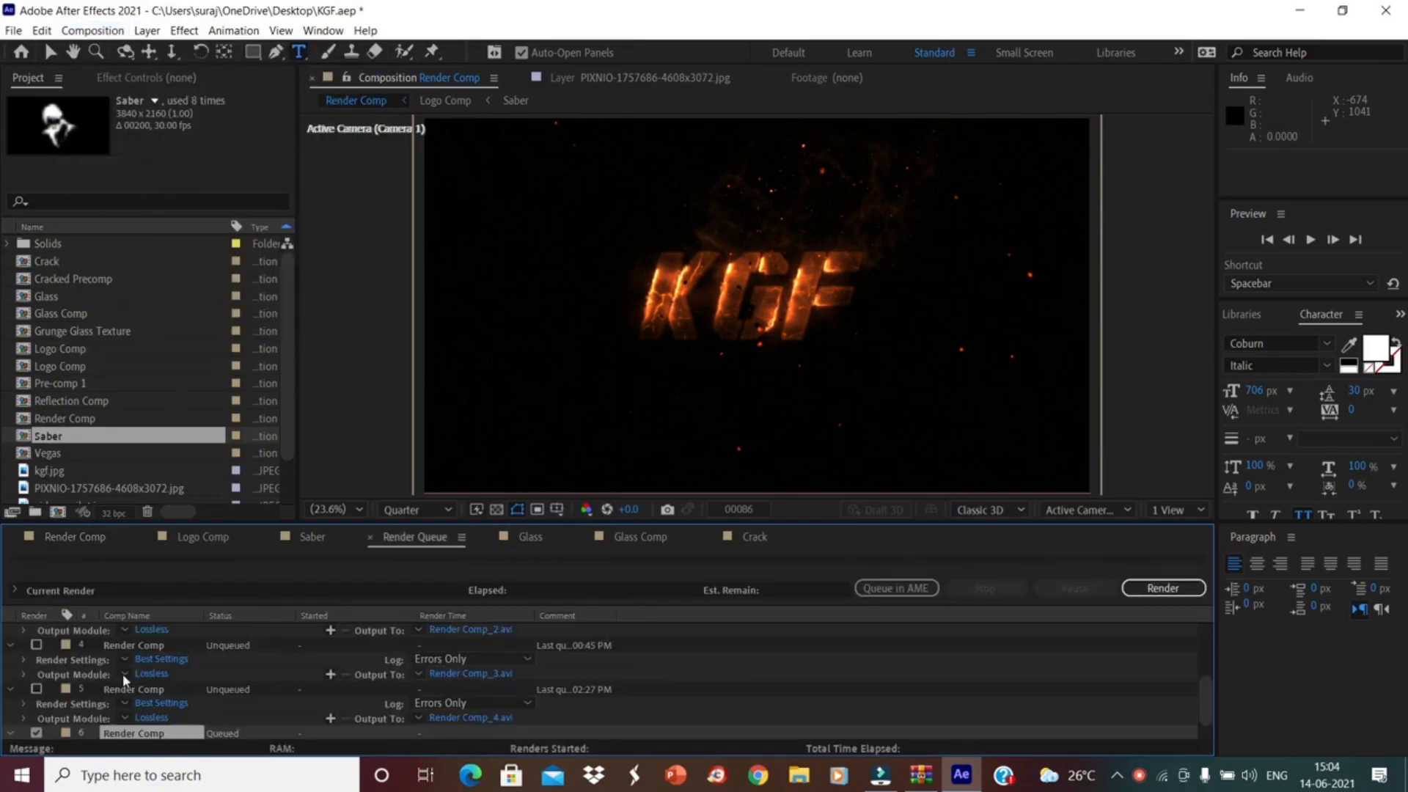
{"action": "left_click", "coordinate": [143, 693]}
{"action": "key", "text": "Delete"}
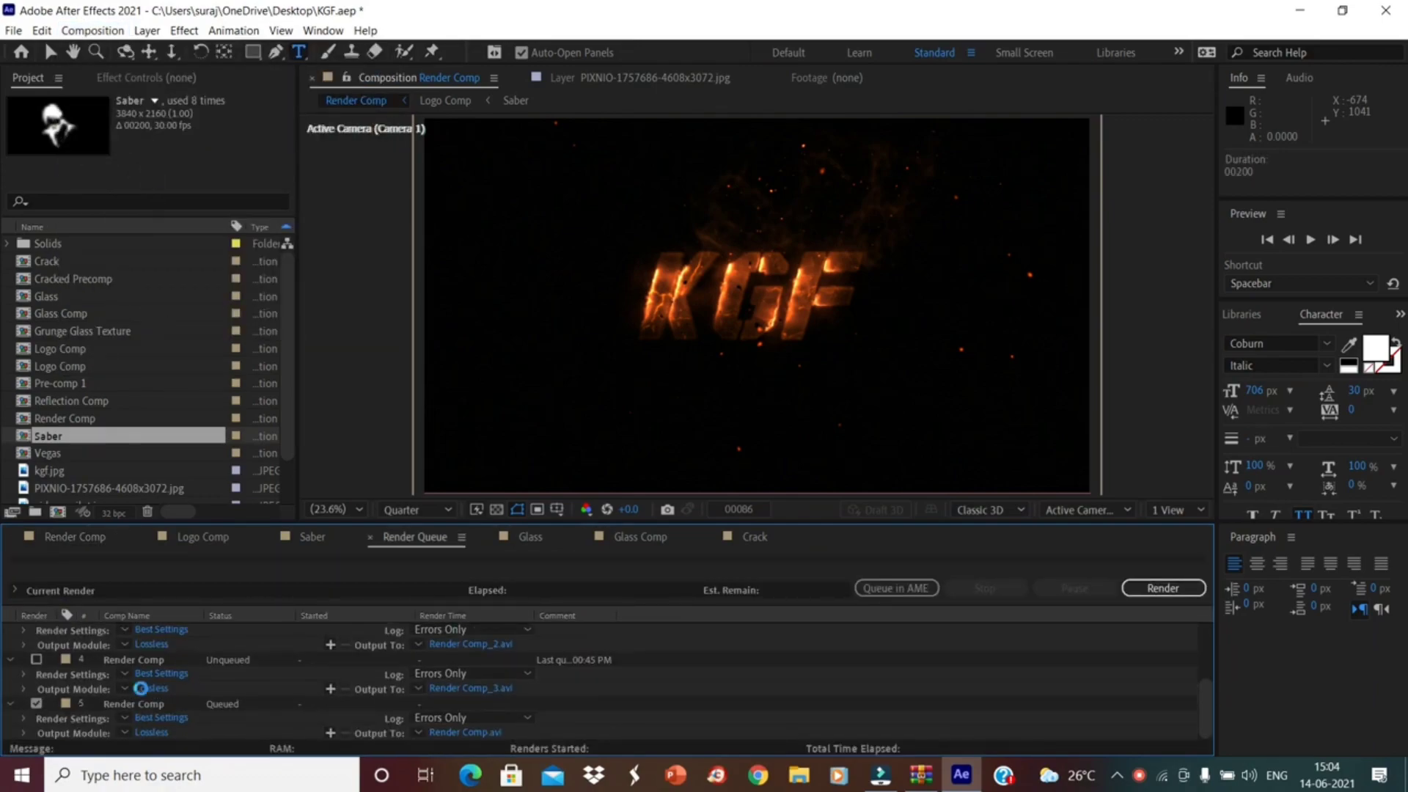
{"action": "left_click", "coordinate": [134, 658]}
{"action": "key", "text": "Delete"}
Step: Delete the remaining old unqueued items 3, 2 and the last one
{"action": "left_click", "coordinate": [133, 662]}
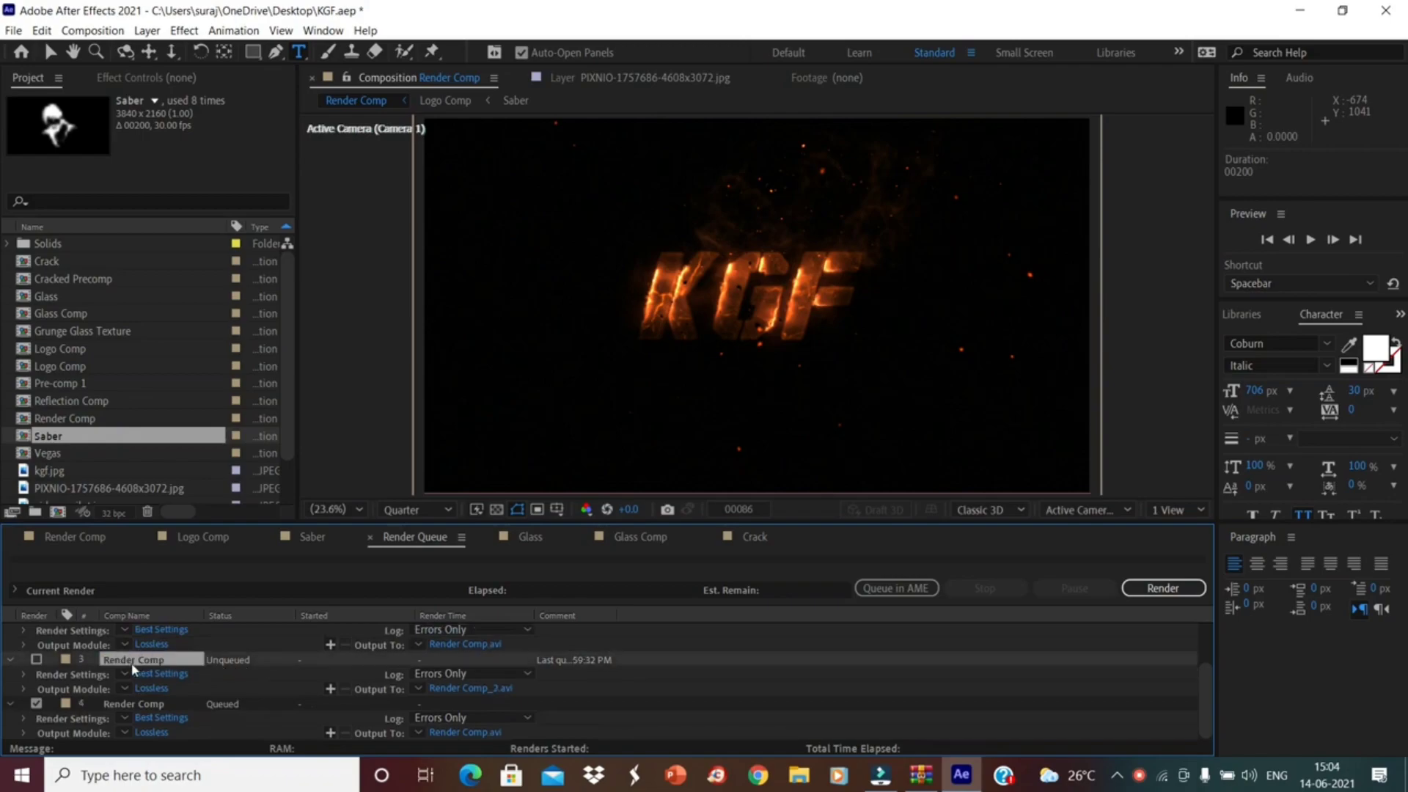
{"action": "key", "text": "Delete"}
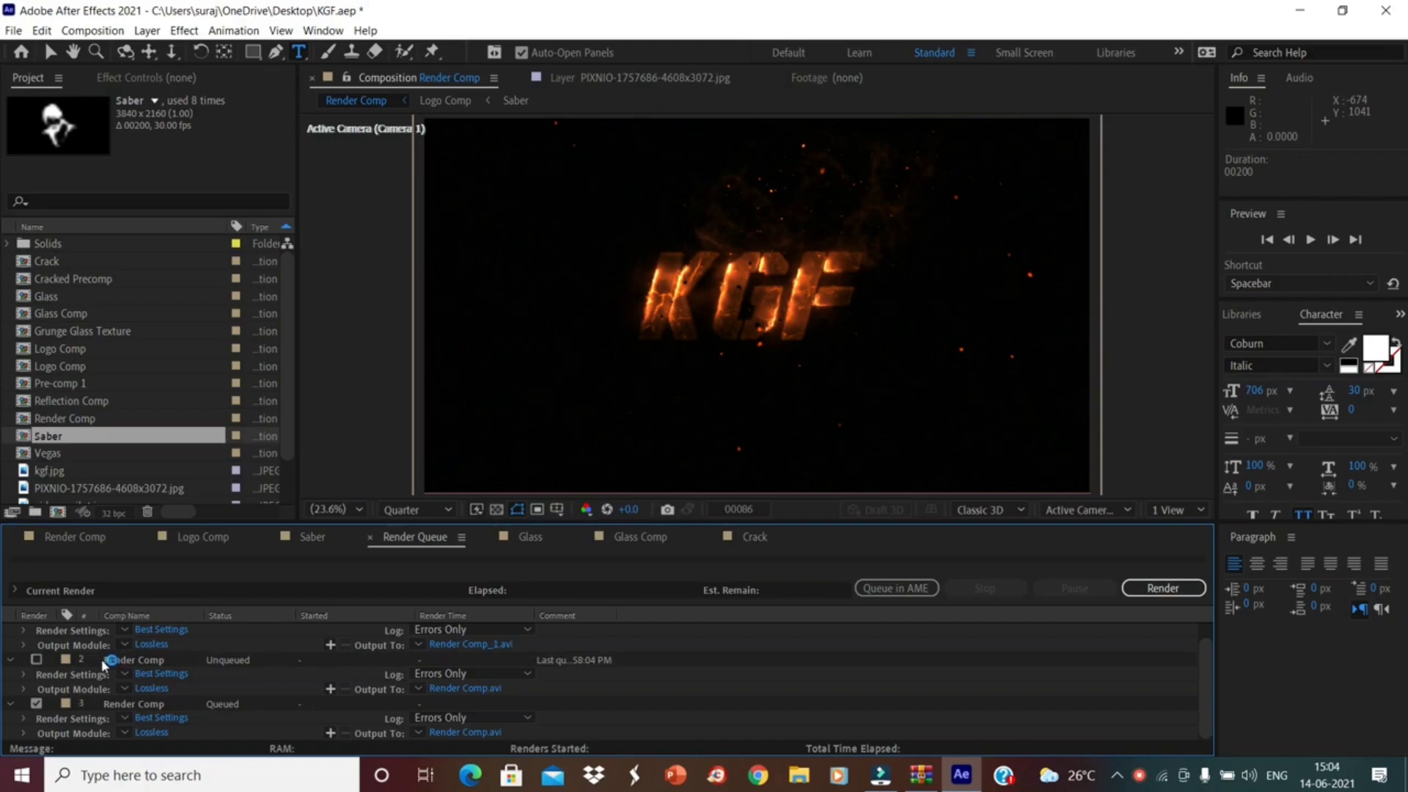
{"action": "left_click", "coordinate": [163, 662]}
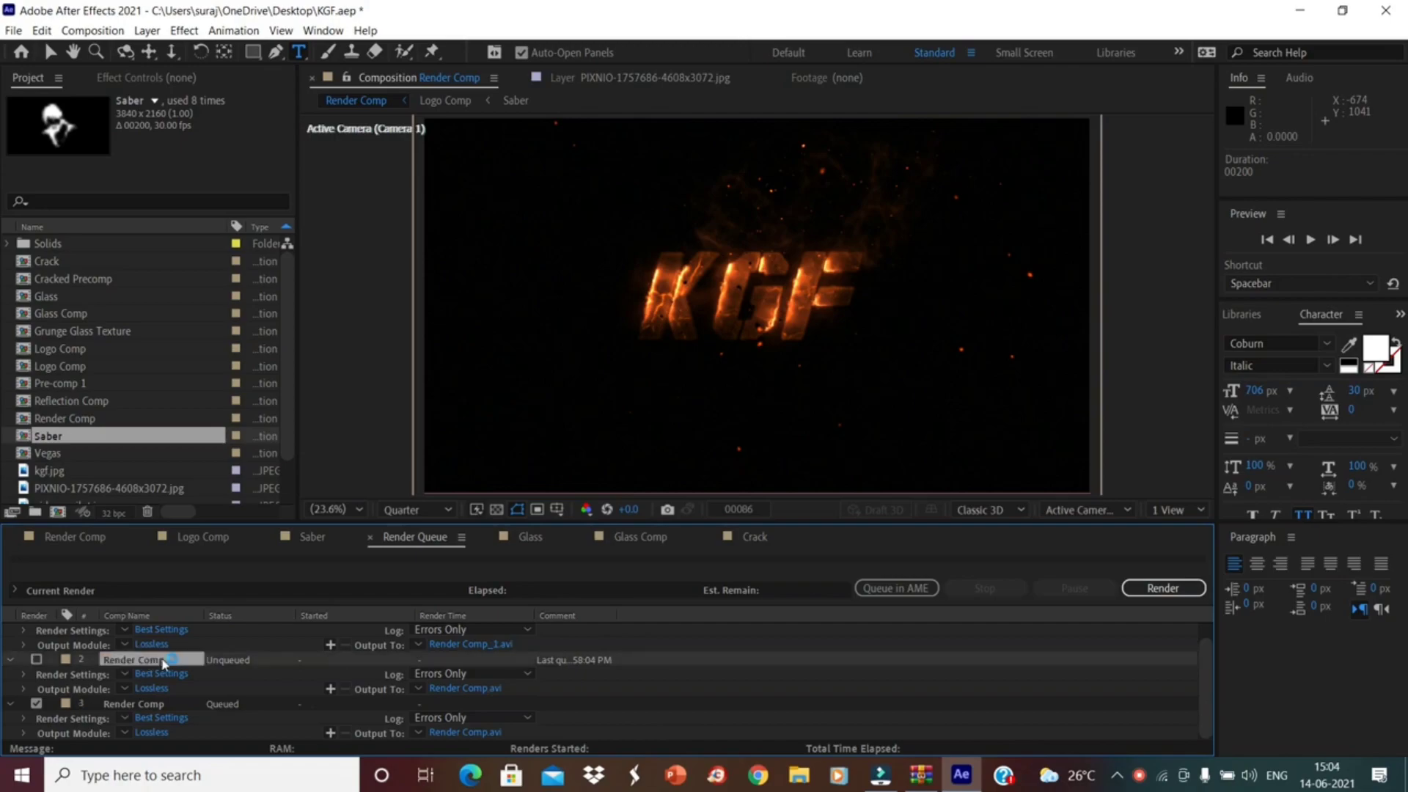
{"action": "key", "text": "Delete"}
{"action": "left_click", "coordinate": [150, 631]}
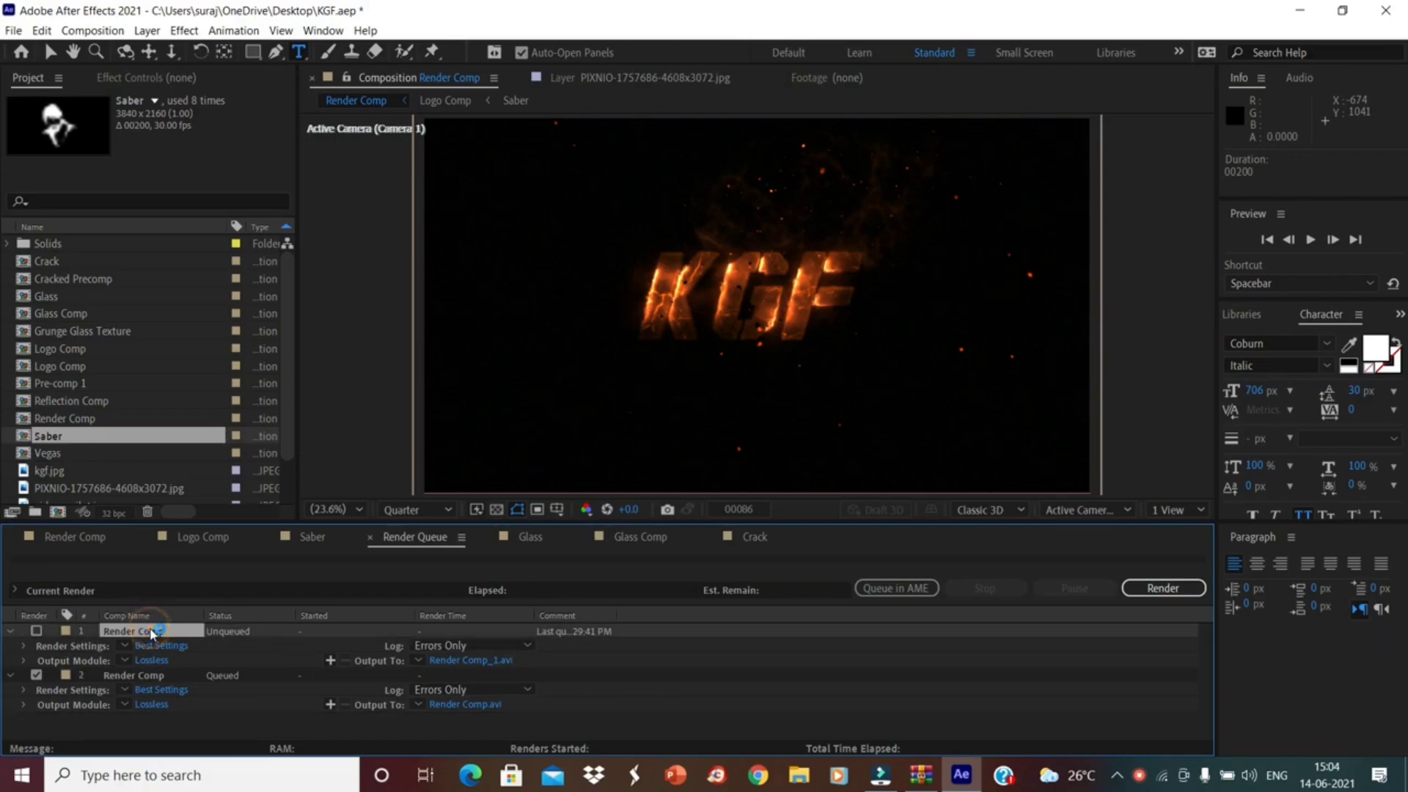
{"action": "key", "text": "Delete"}
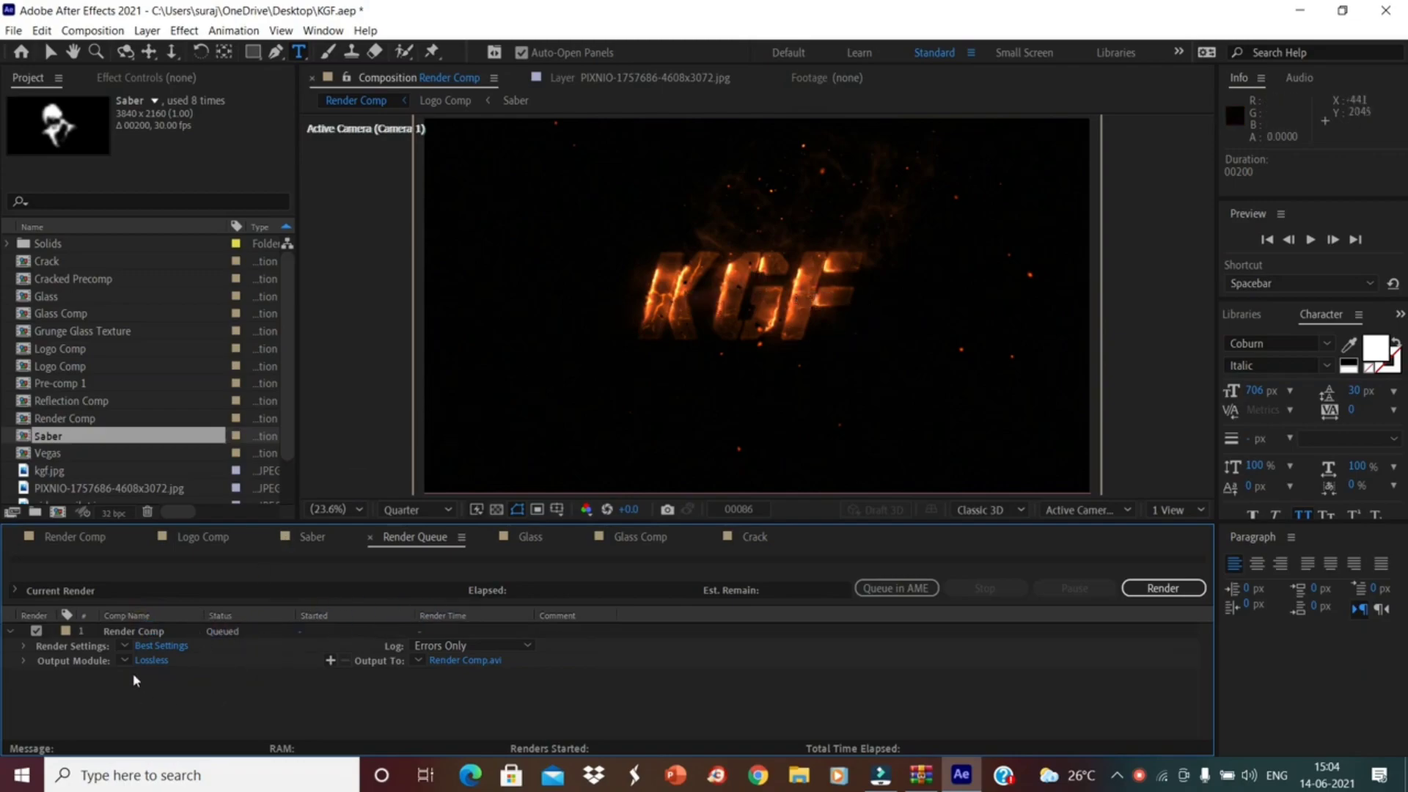
Step: Set the queued item's render settings to Half resolution
{"action": "left_click", "coordinate": [154, 645]}
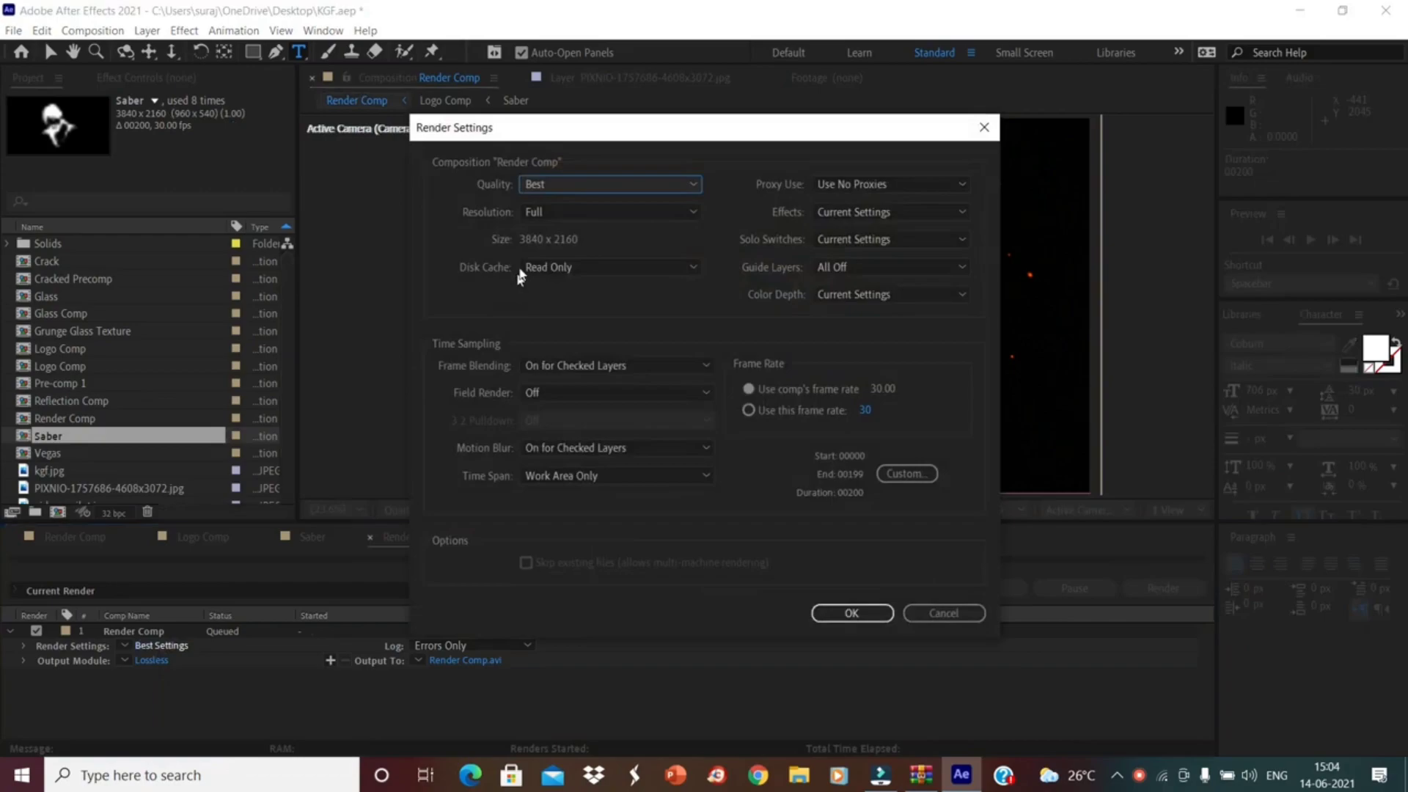
{"action": "left_click", "coordinate": [548, 214]}
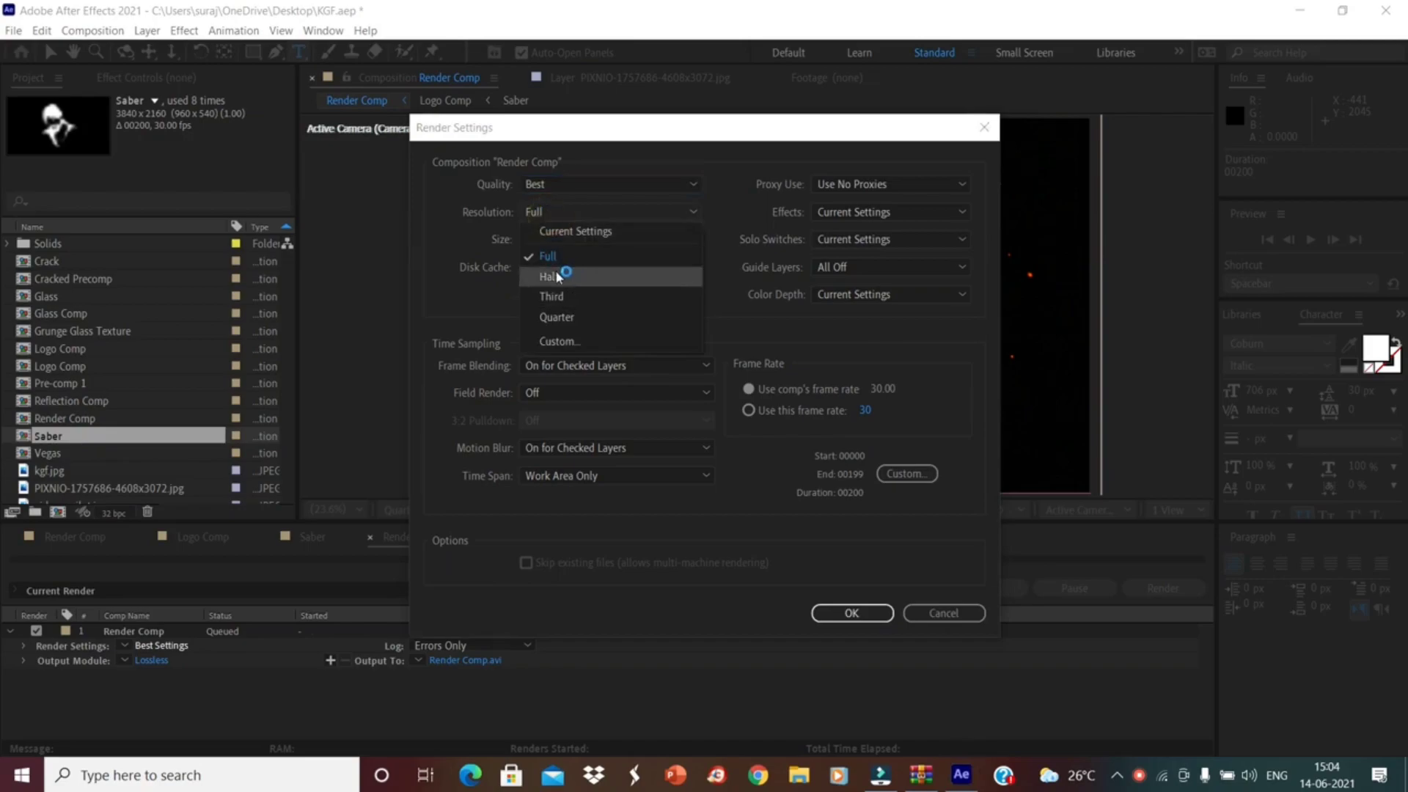
{"action": "left_click", "coordinate": [550, 273]}
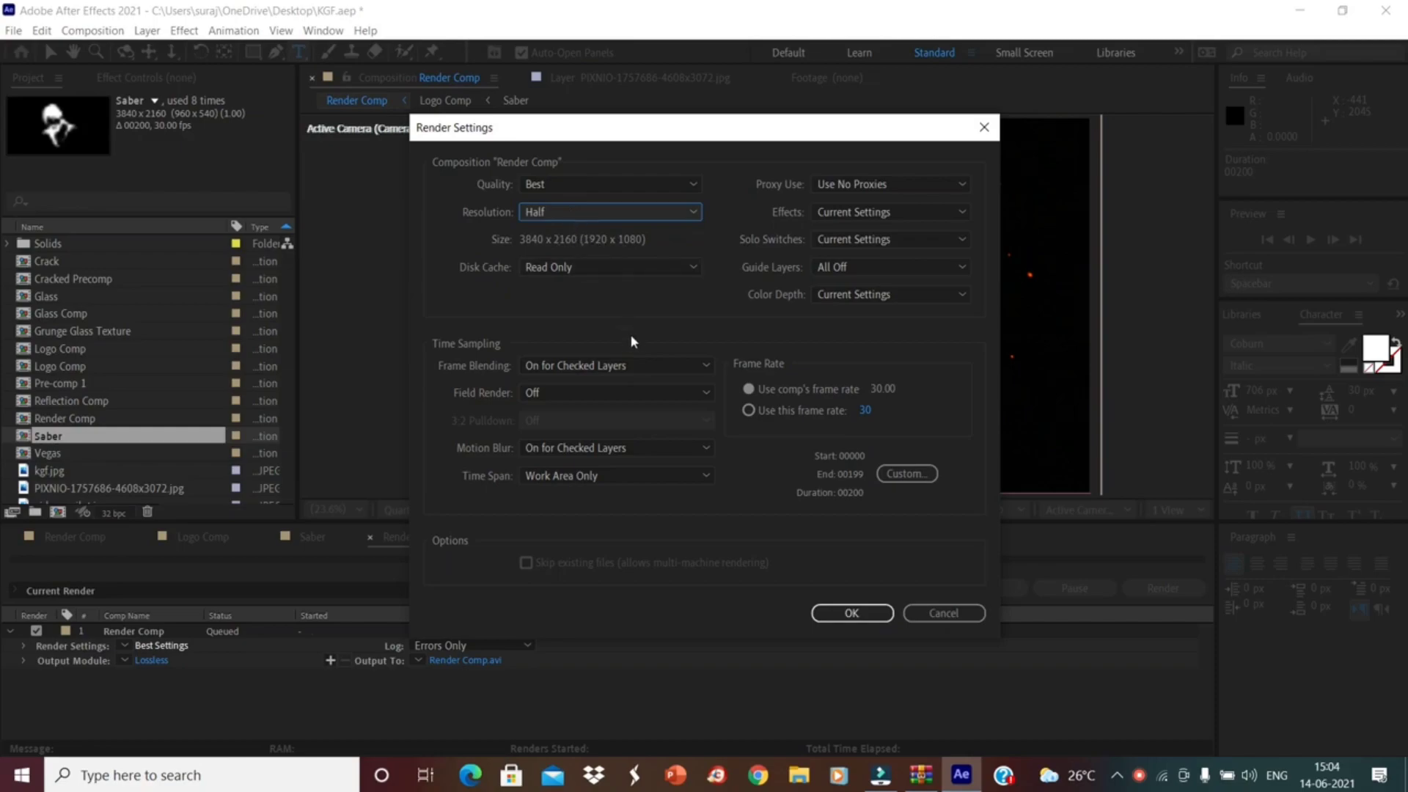
{"action": "left_click", "coordinate": [835, 615]}
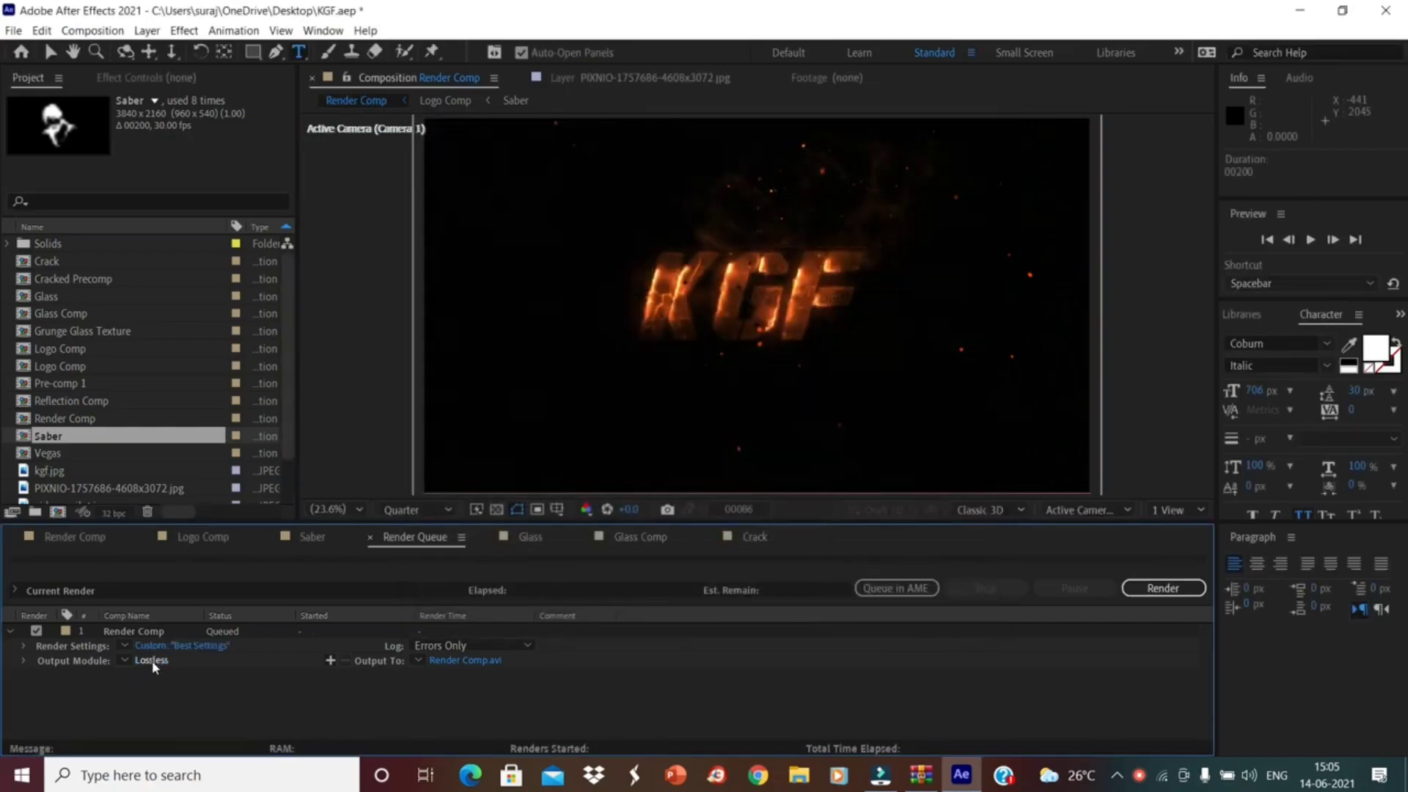
Step: Turn audio output off in the output module settings
{"action": "left_click", "coordinate": [152, 660]}
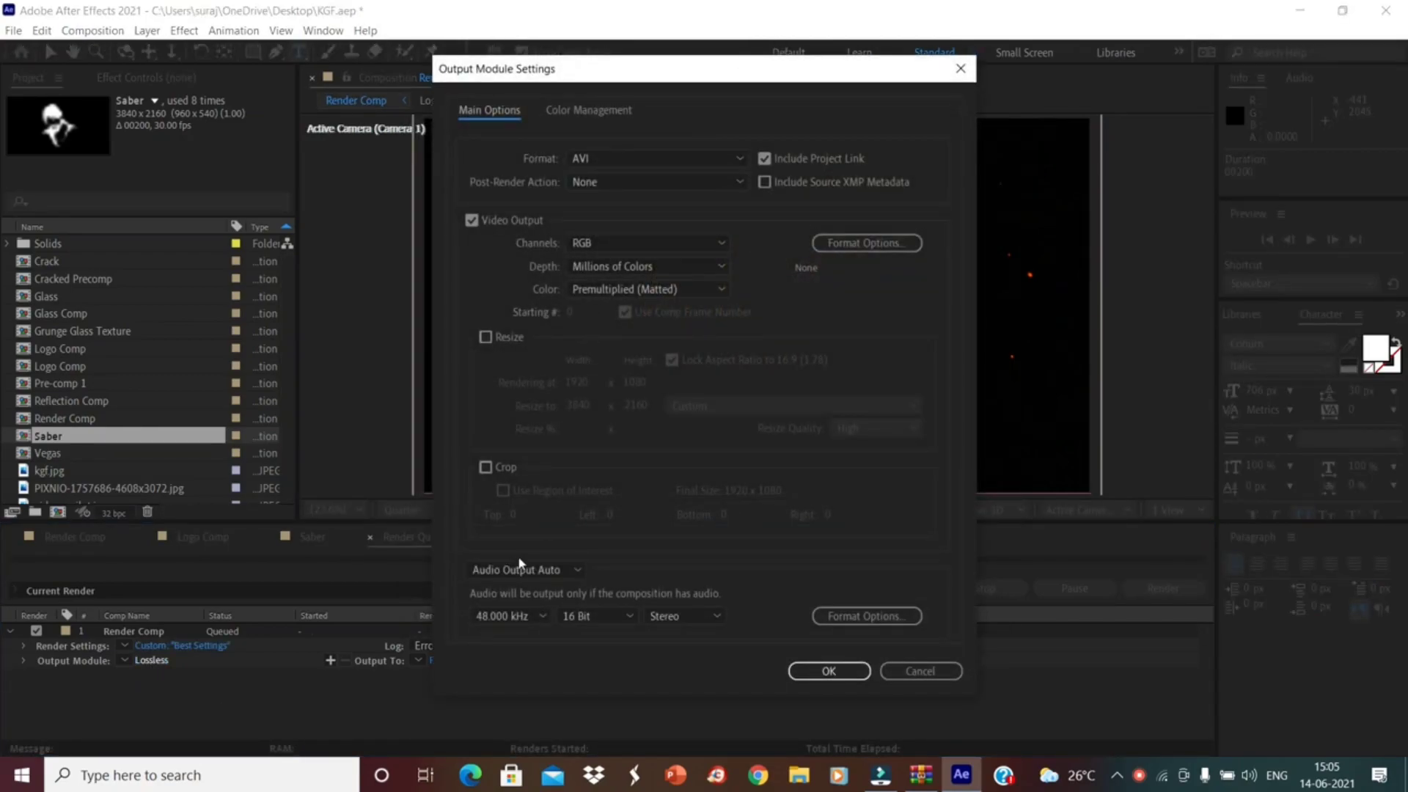
{"action": "left_click", "coordinate": [520, 569]}
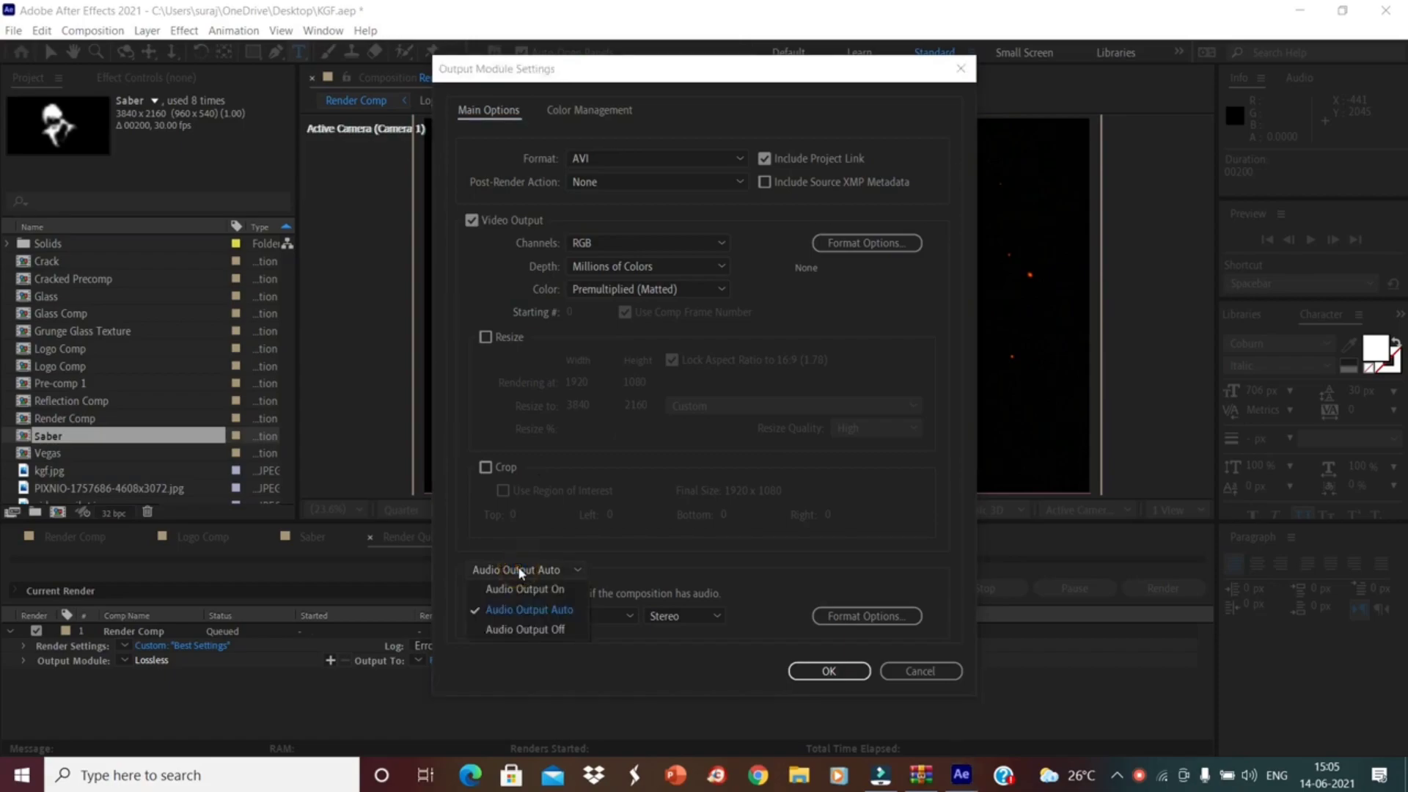
{"action": "left_click", "coordinate": [533, 628]}
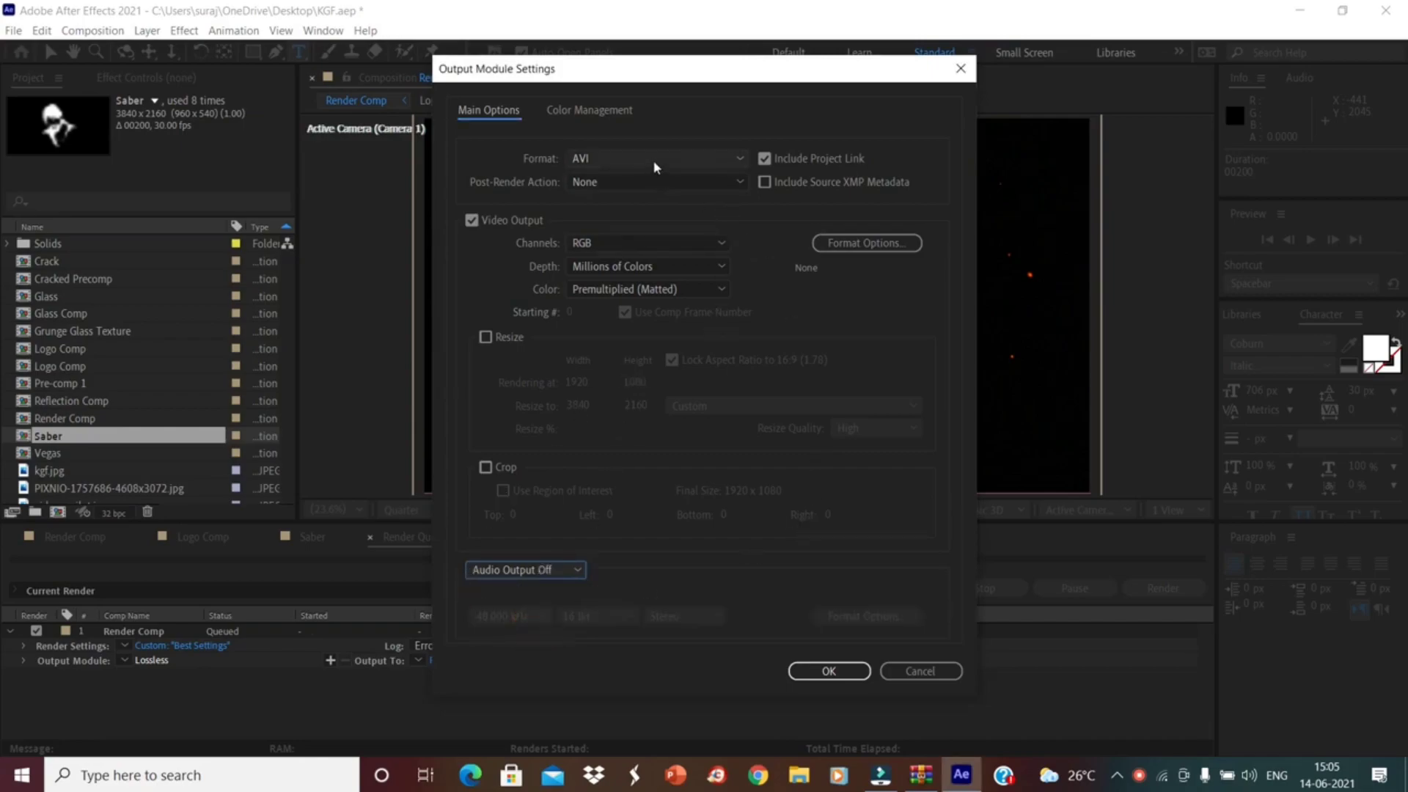
{"action": "left_click", "coordinate": [828, 671]}
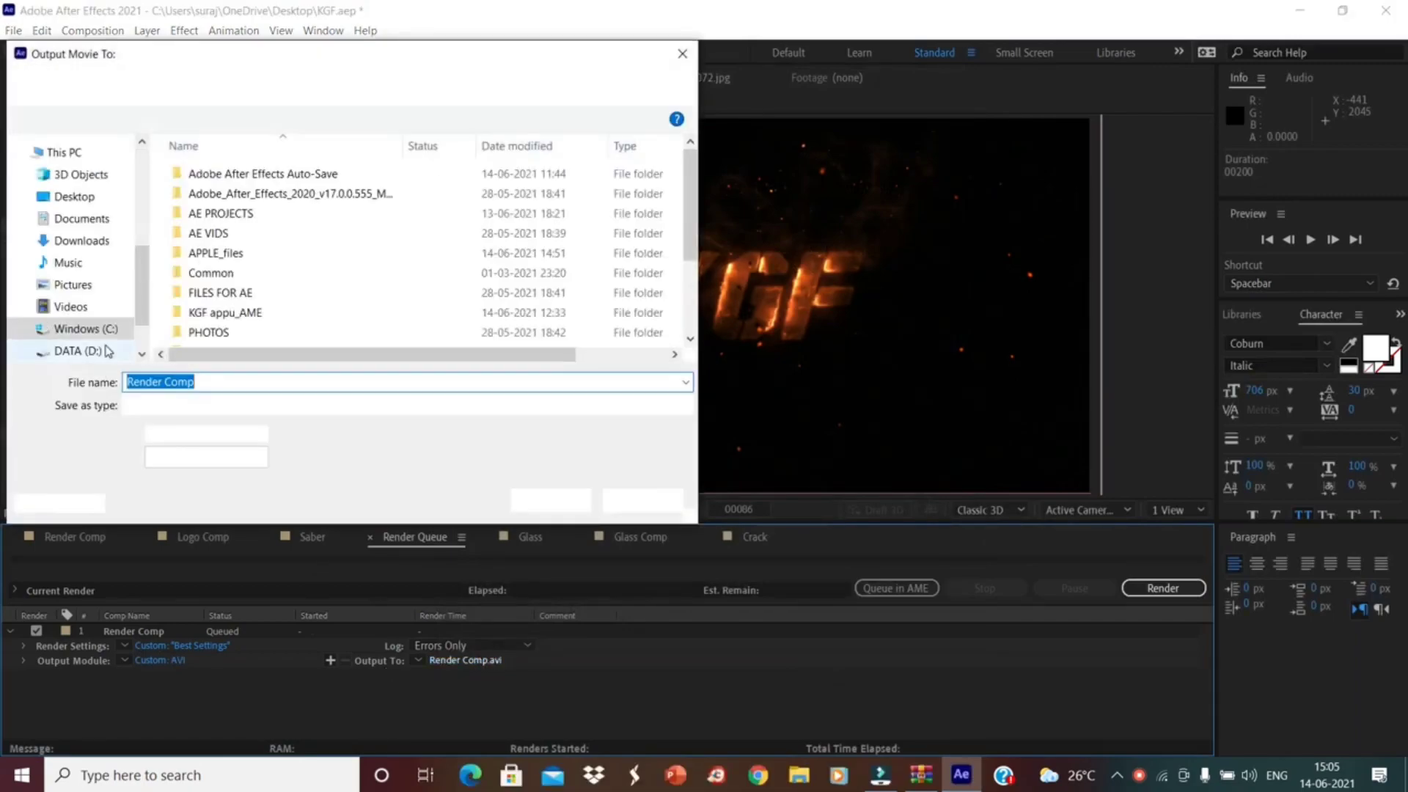
Step: Save the render output to the Desktop with the file name KGF
{"action": "left_click", "coordinate": [74, 196]}
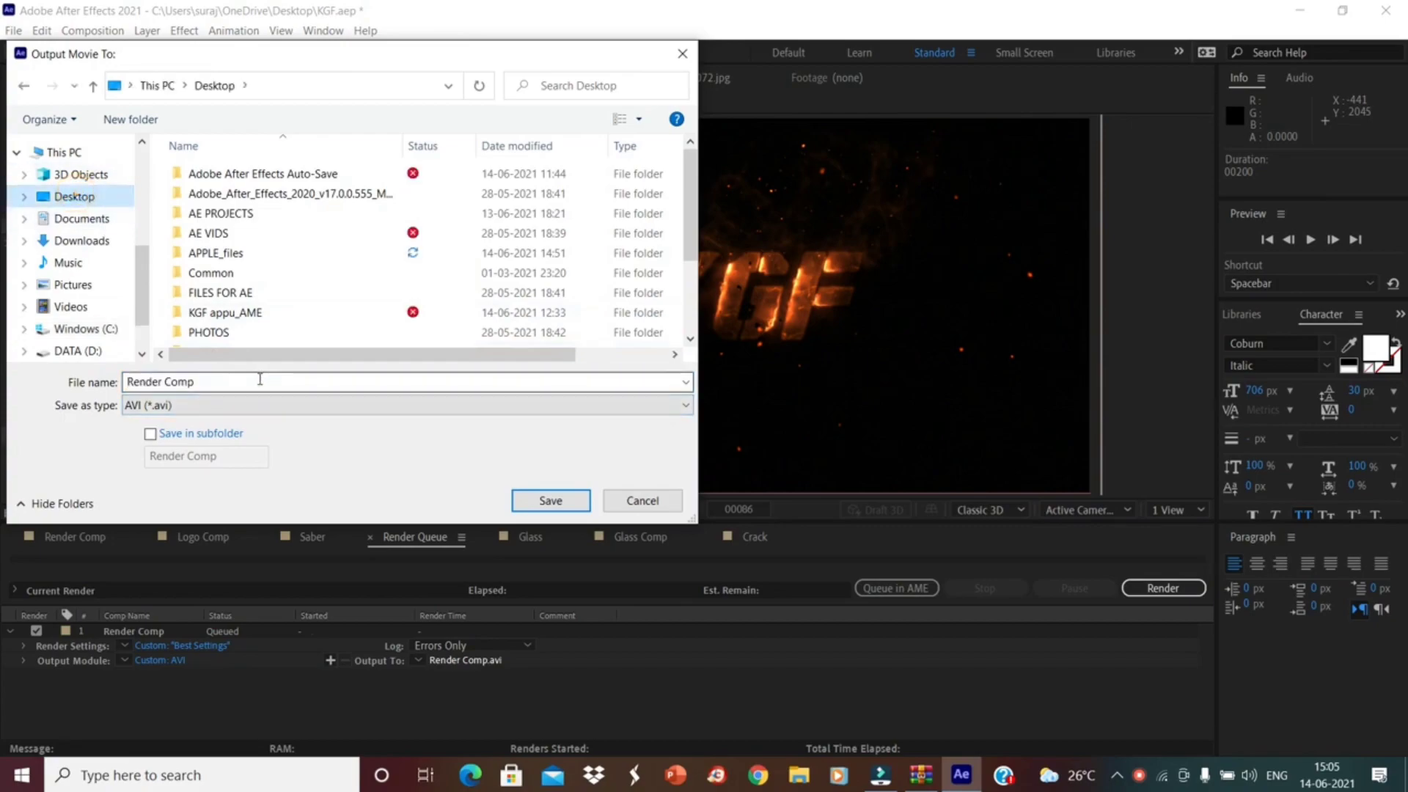
{"action": "left_click", "coordinate": [260, 380]}
{"action": "key", "text": "ctrl+a"}
{"action": "key", "text": "BackSpace"}
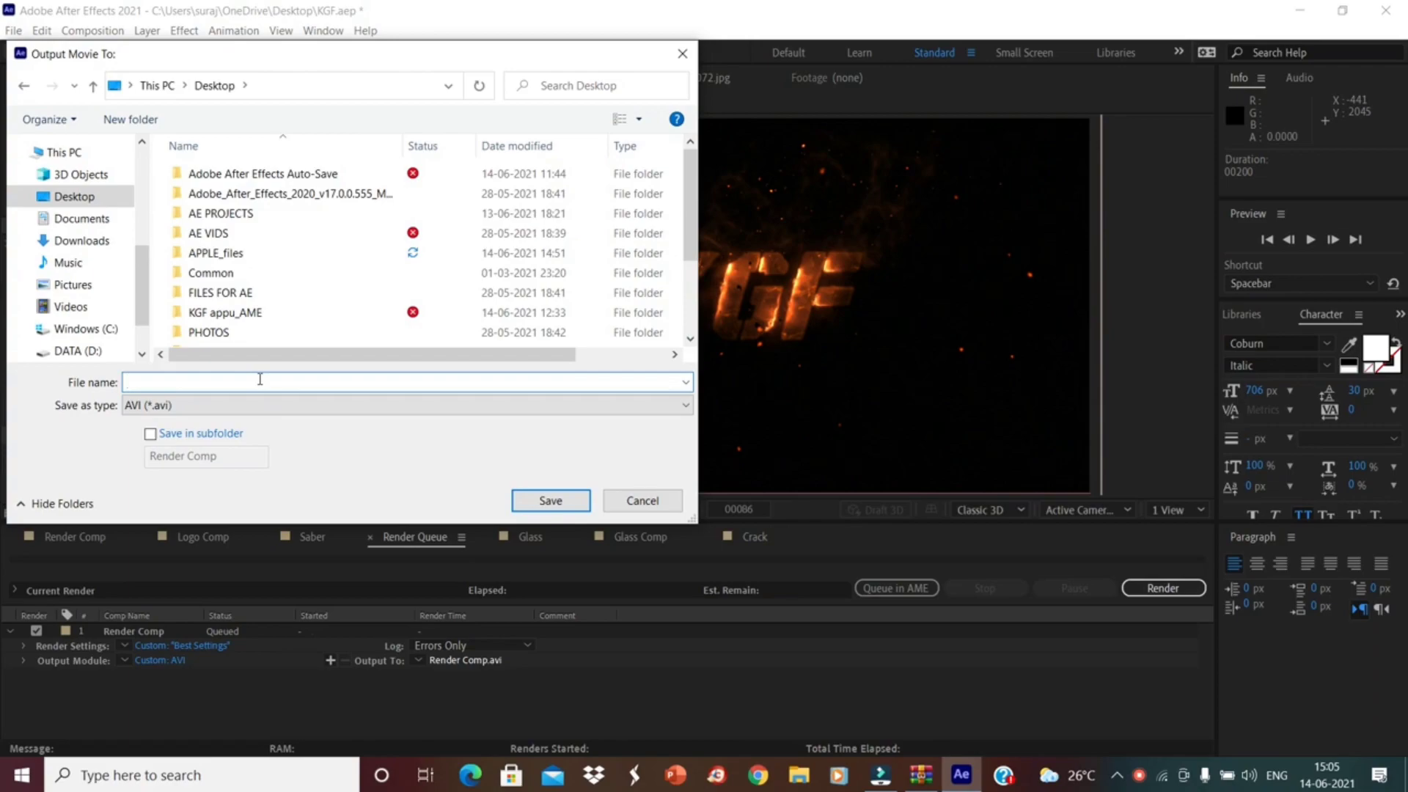
{"action": "type", "text": "NAME"}
{"action": "key", "text": "ctrl+a"}
{"action": "key", "text": "BackSpace"}
{"action": "type", "text": "KGF"}
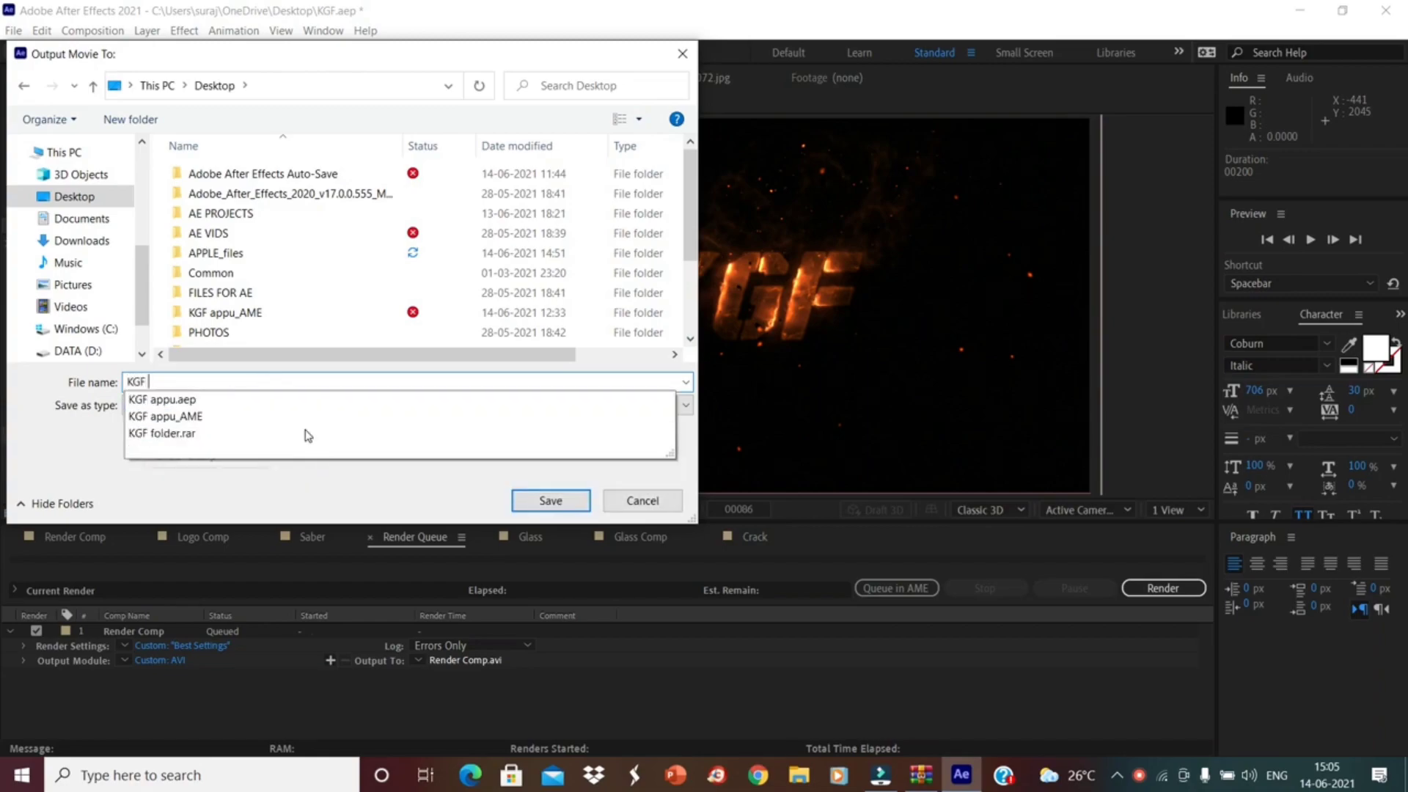
{"action": "left_click", "coordinate": [523, 505]}
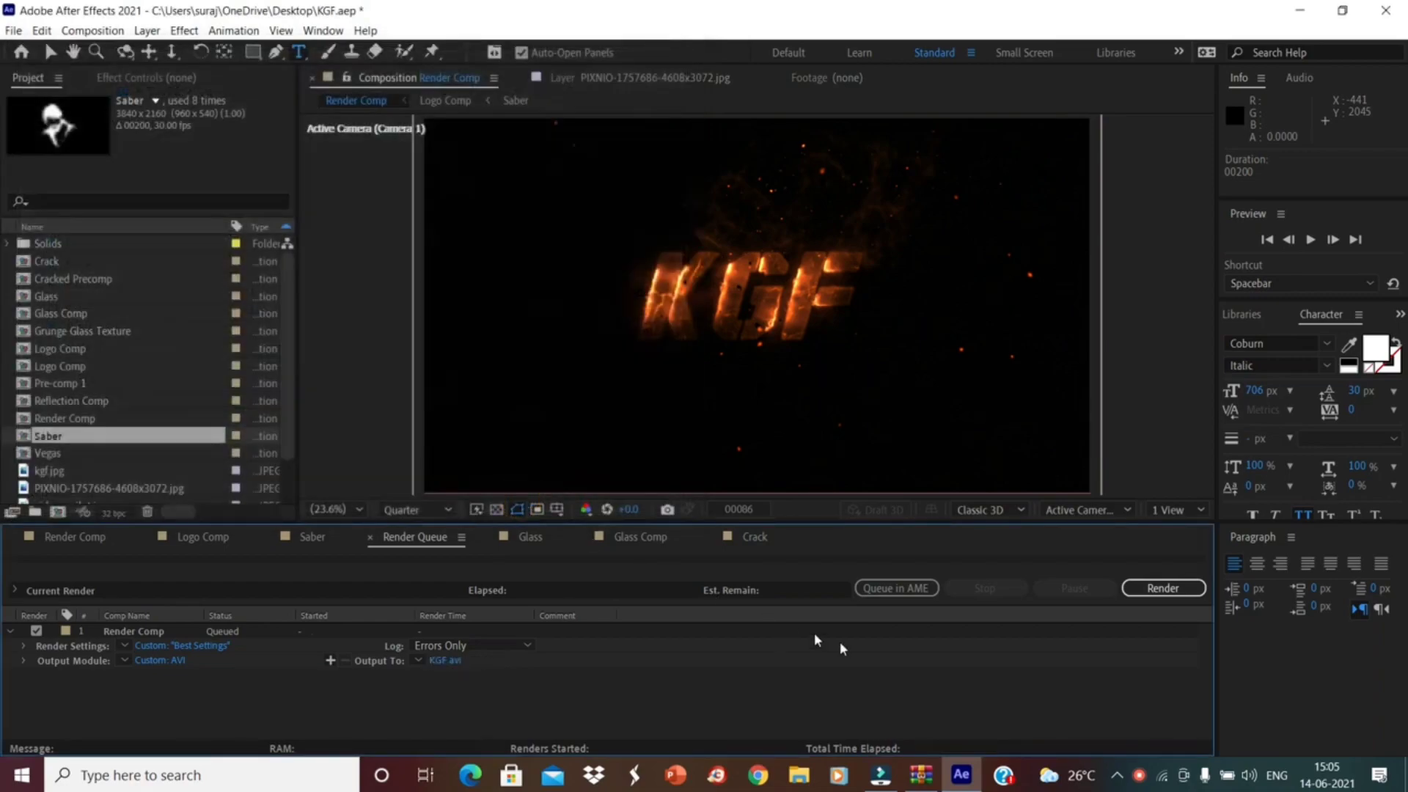
Step: Start rendering Render Comp to KGF.avi, stop it partway, and show the desktop
{"action": "left_click", "coordinate": [1171, 589]}
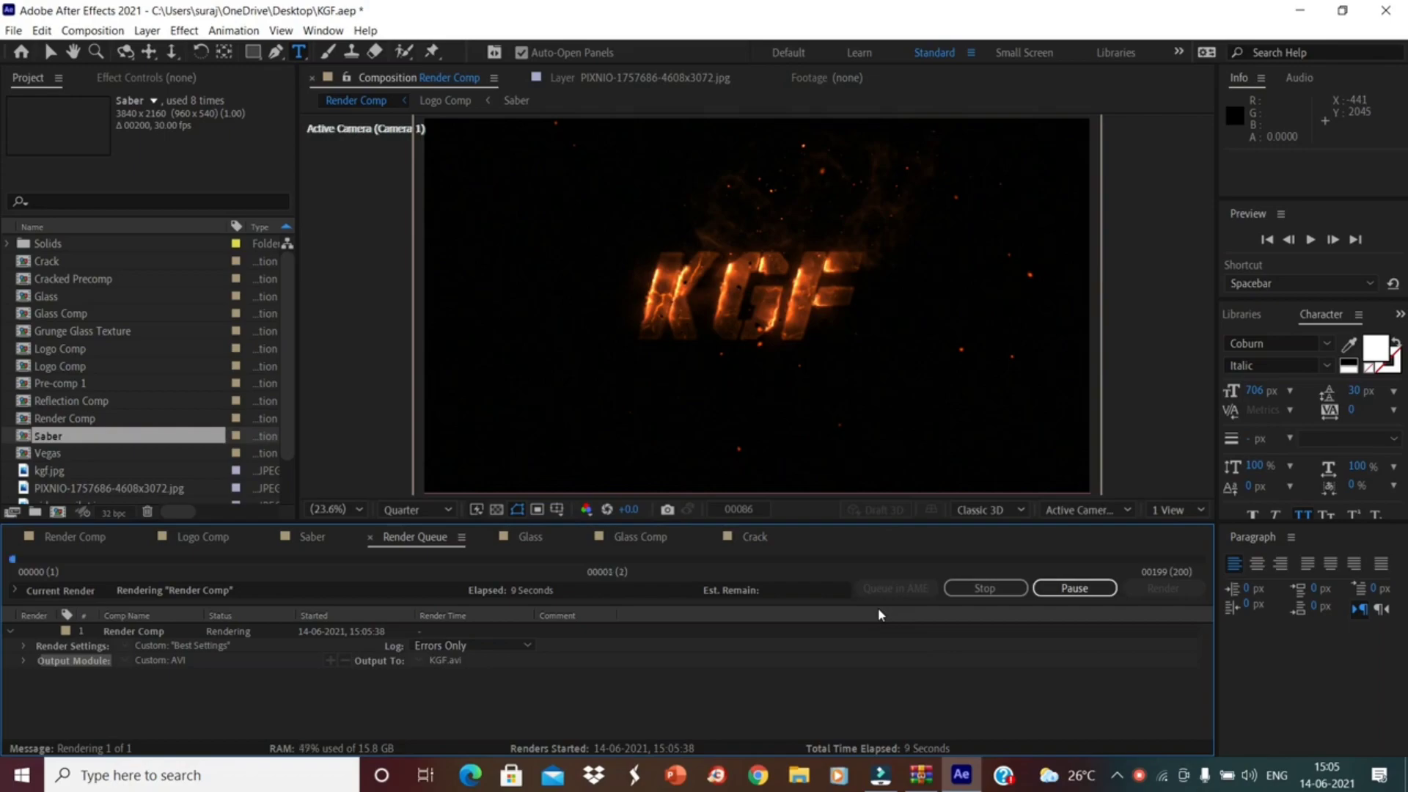
{"action": "left_click", "coordinate": [986, 589]}
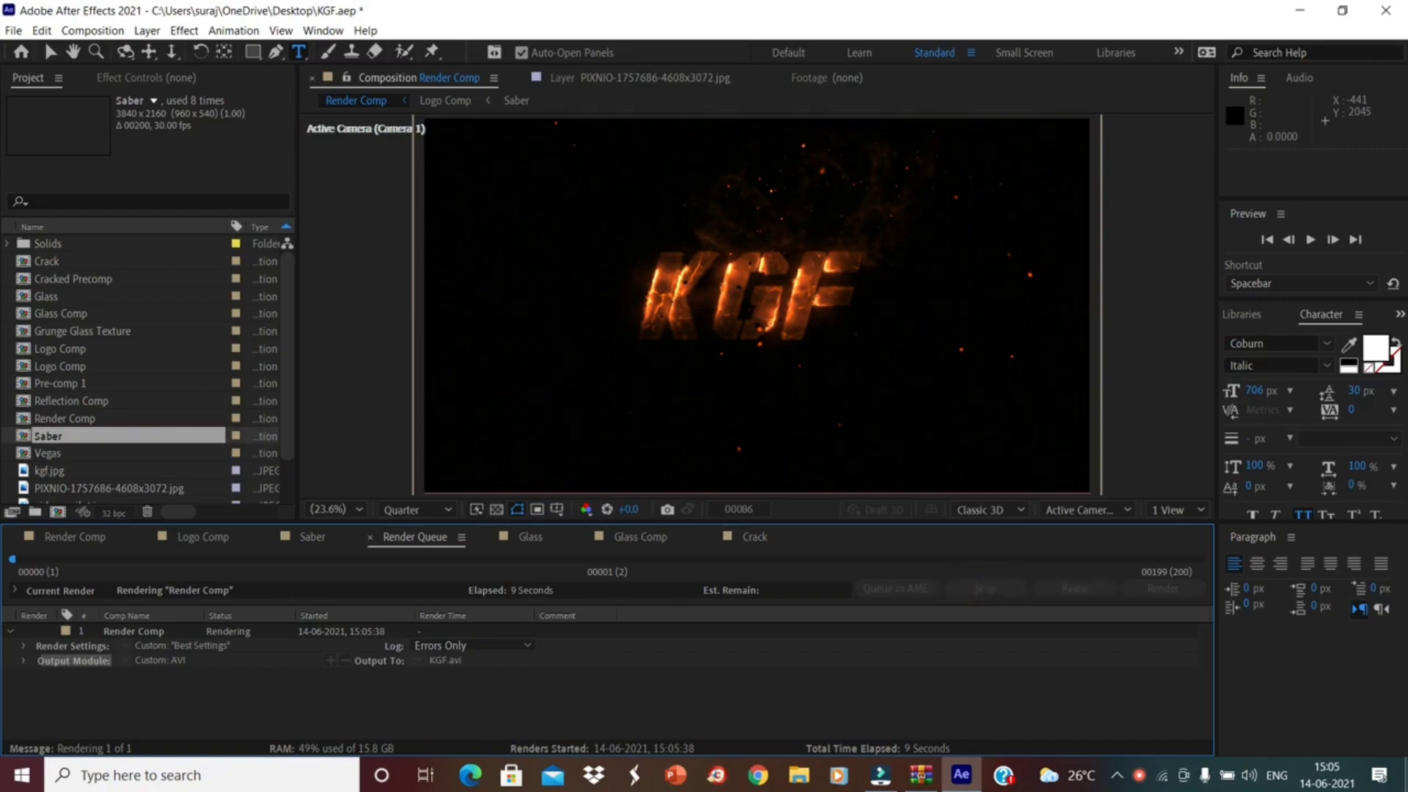
{"action": "key", "text": "super+d"}
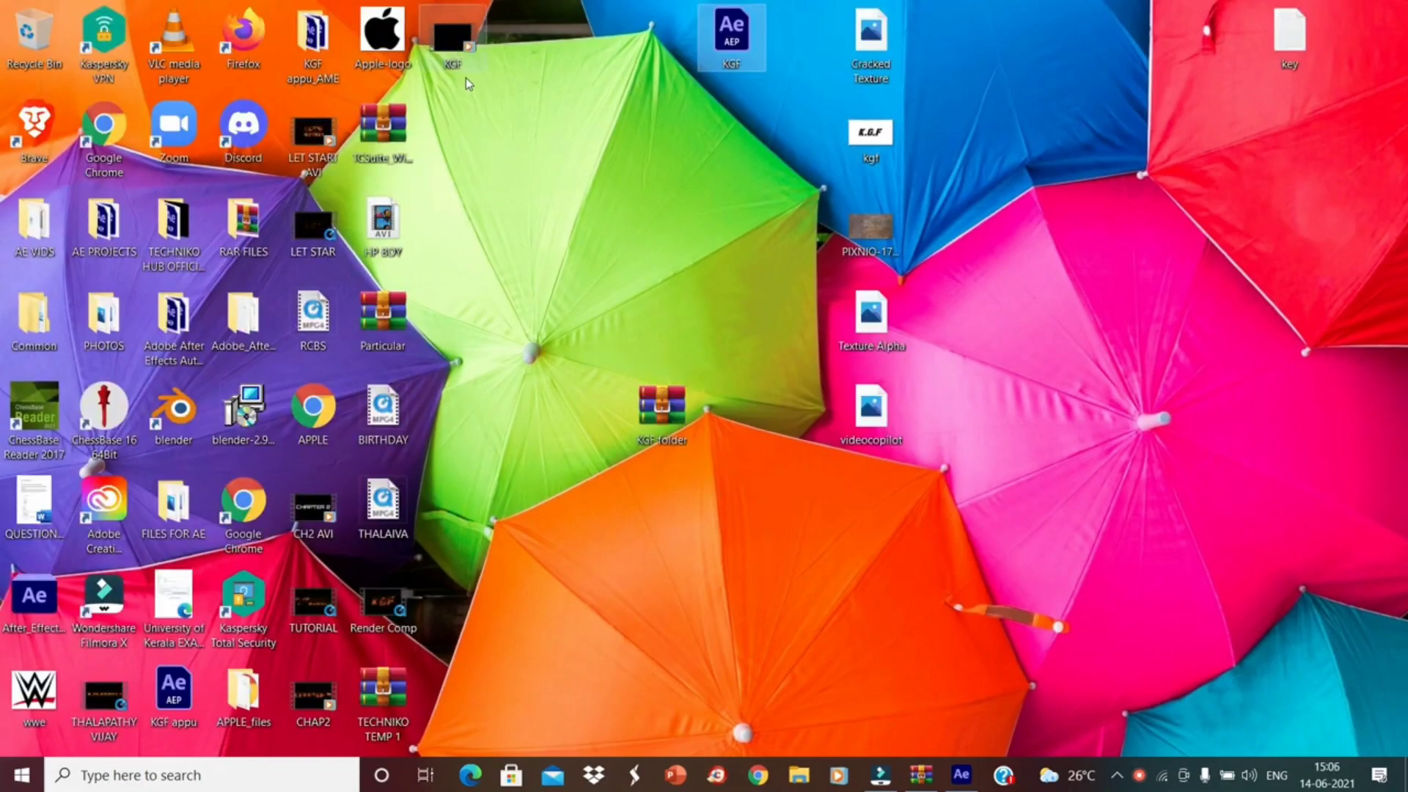
Step: Delete the KGF video from the desktop and launch VLC through Windows search
{"action": "left_click", "coordinate": [461, 55]}
{"action": "key", "text": "Delete"}
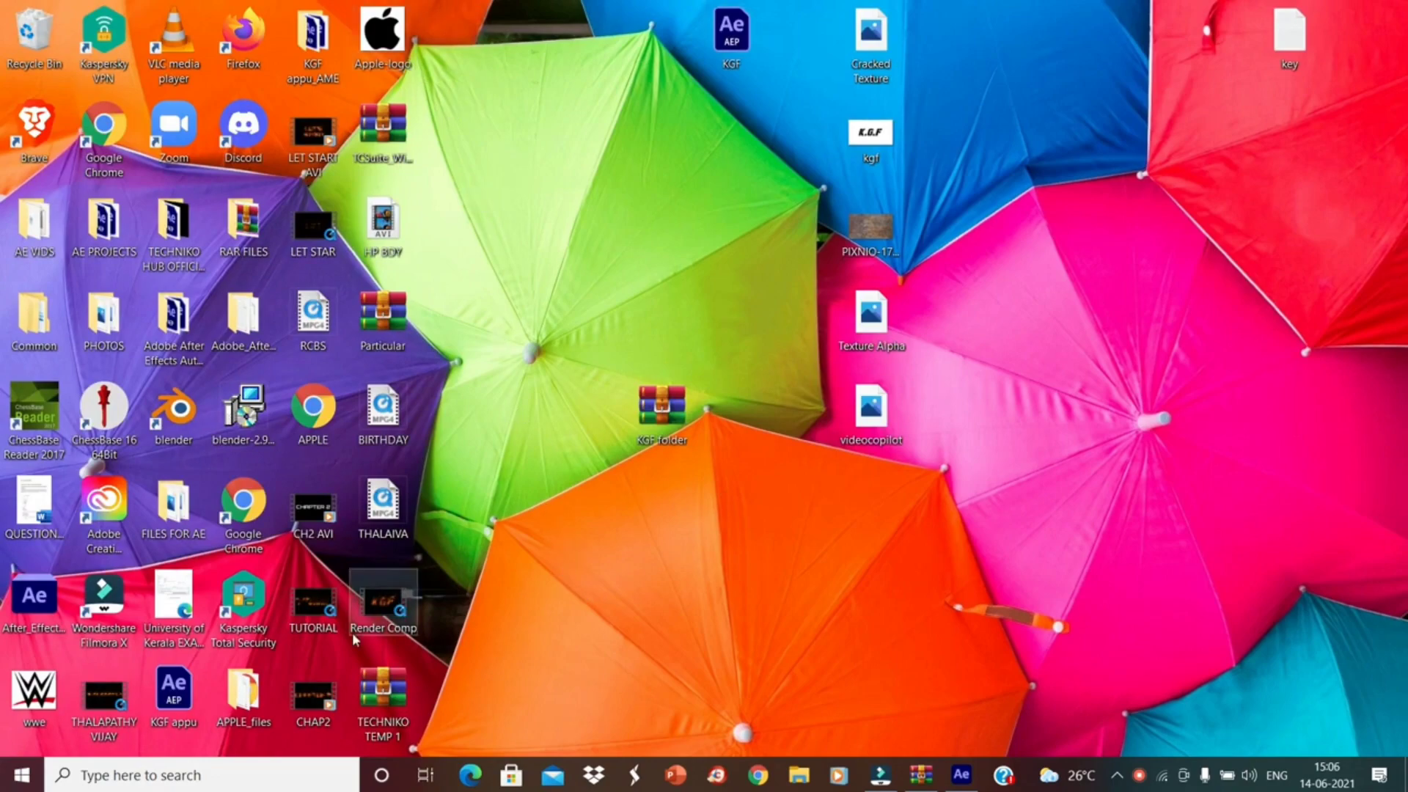
{"action": "left_click", "coordinate": [258, 782]}
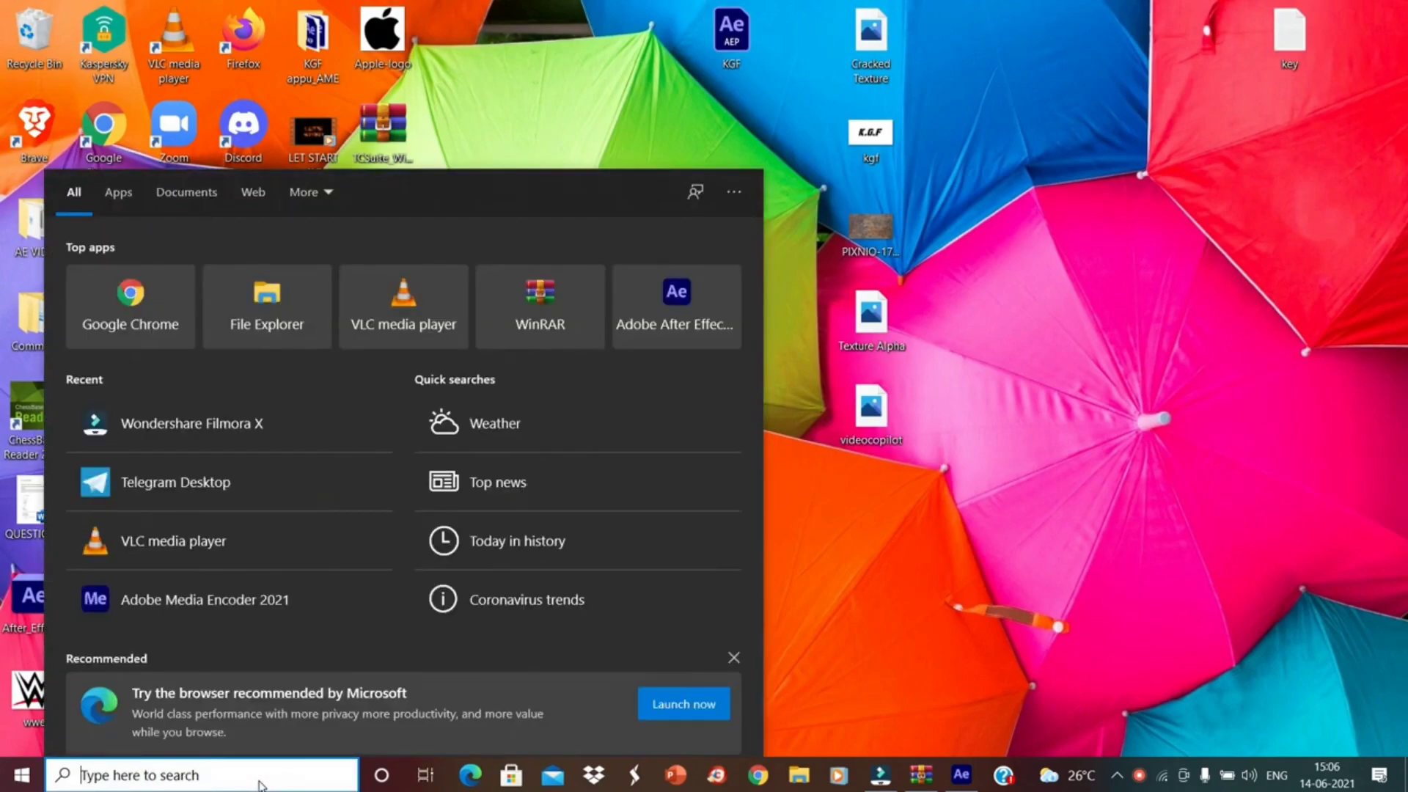
{"action": "type", "text": "VLC"}
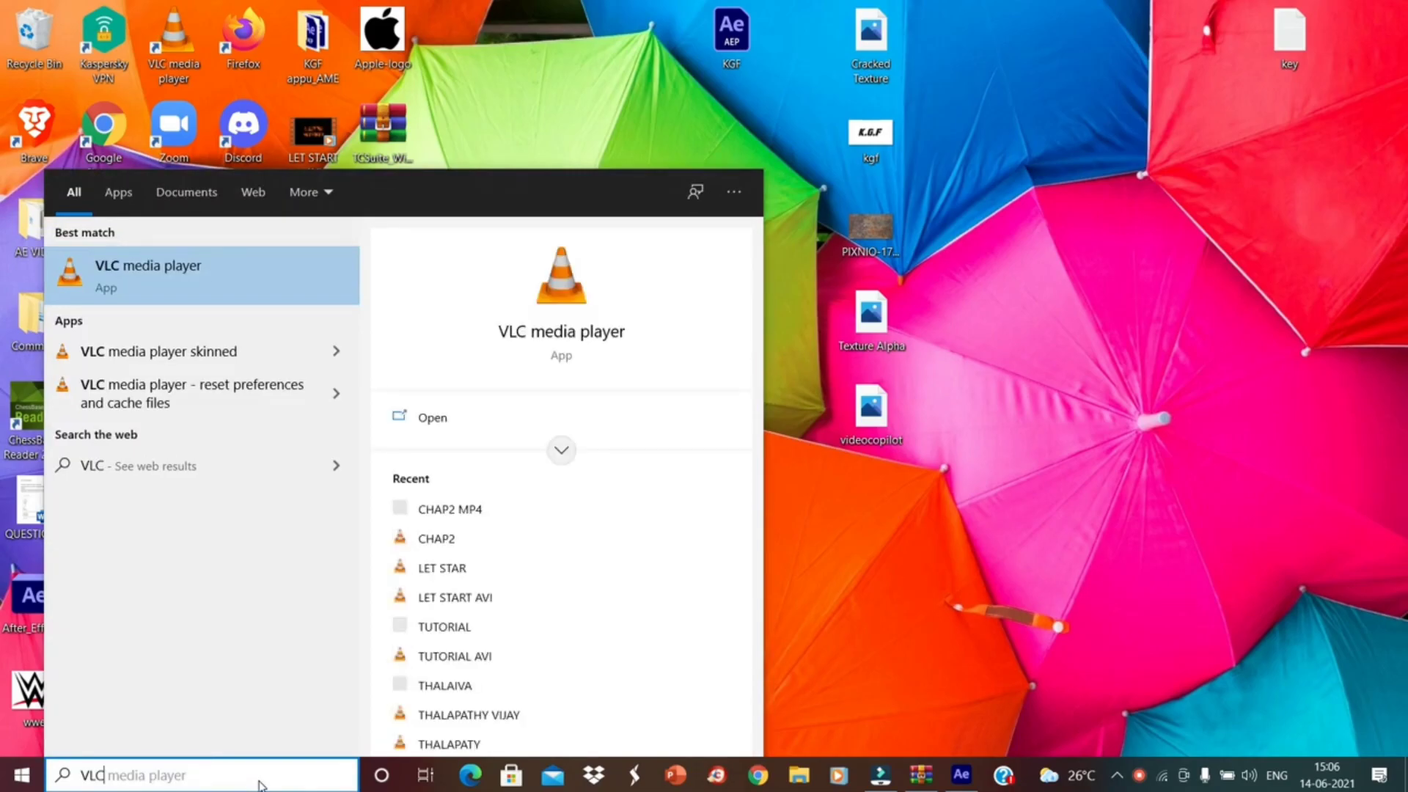
{"action": "key", "text": "Return"}
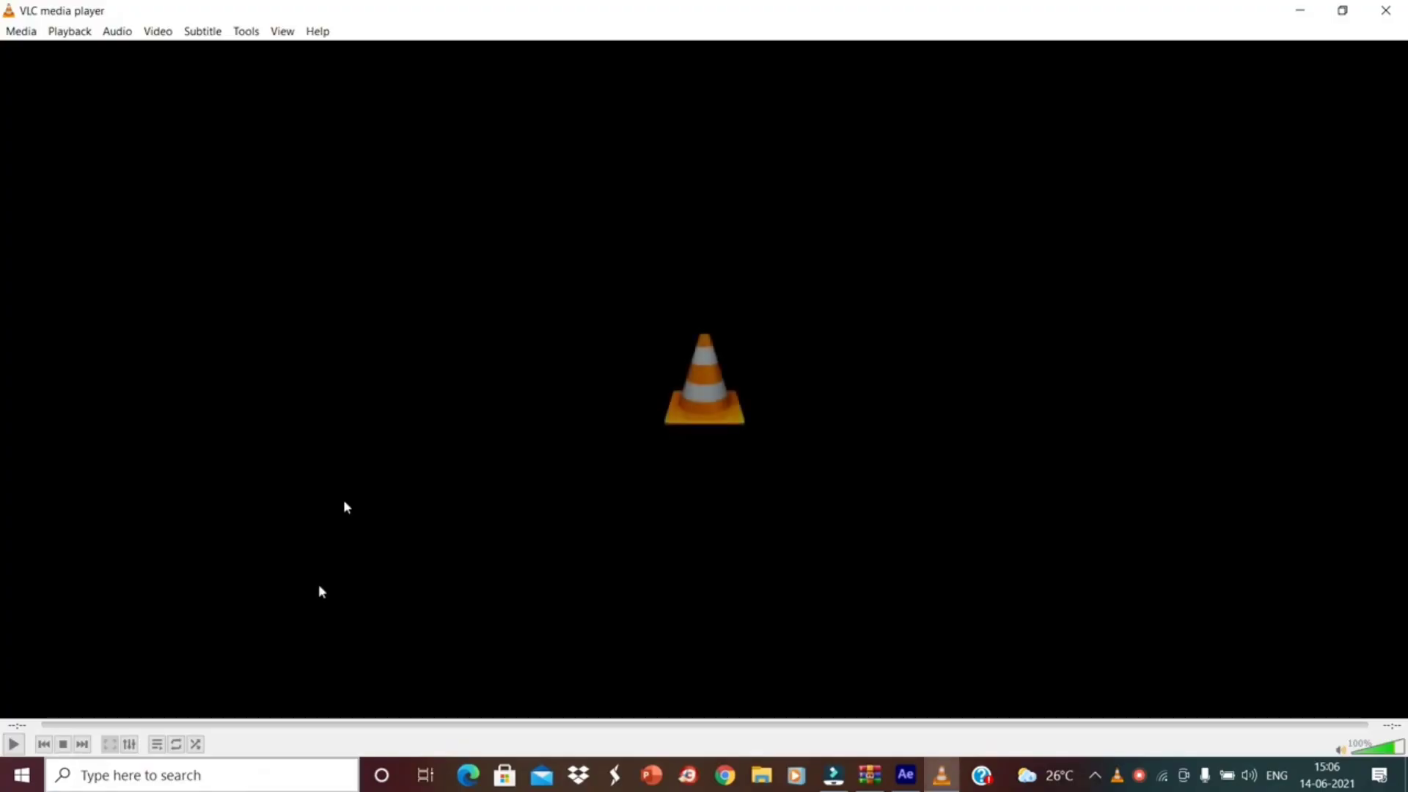
Step: Add LET START AVI as the source in VLC's Convert / Save dialog and continue to conversion
{"action": "left_click", "coordinate": [21, 30]}
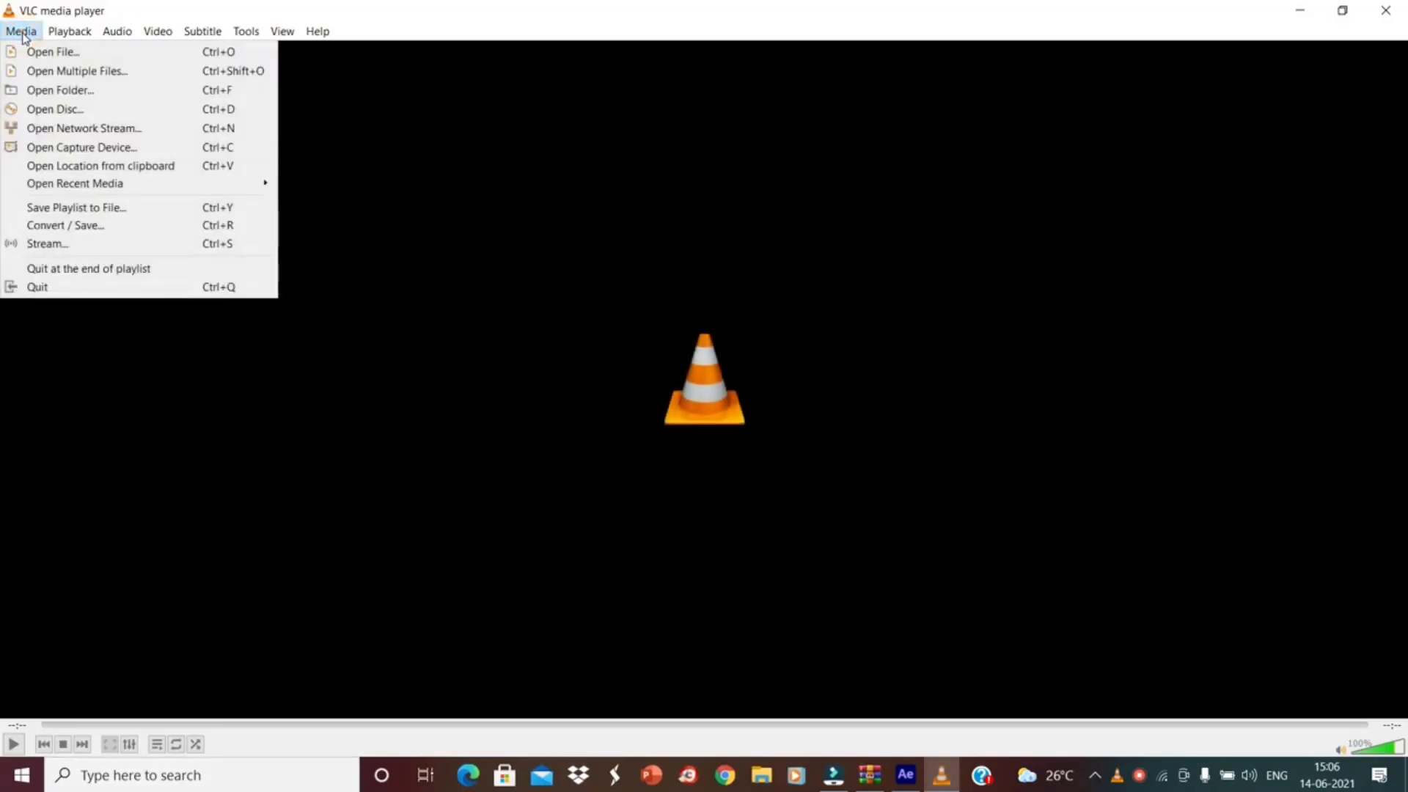
{"action": "left_click", "coordinate": [132, 227]}
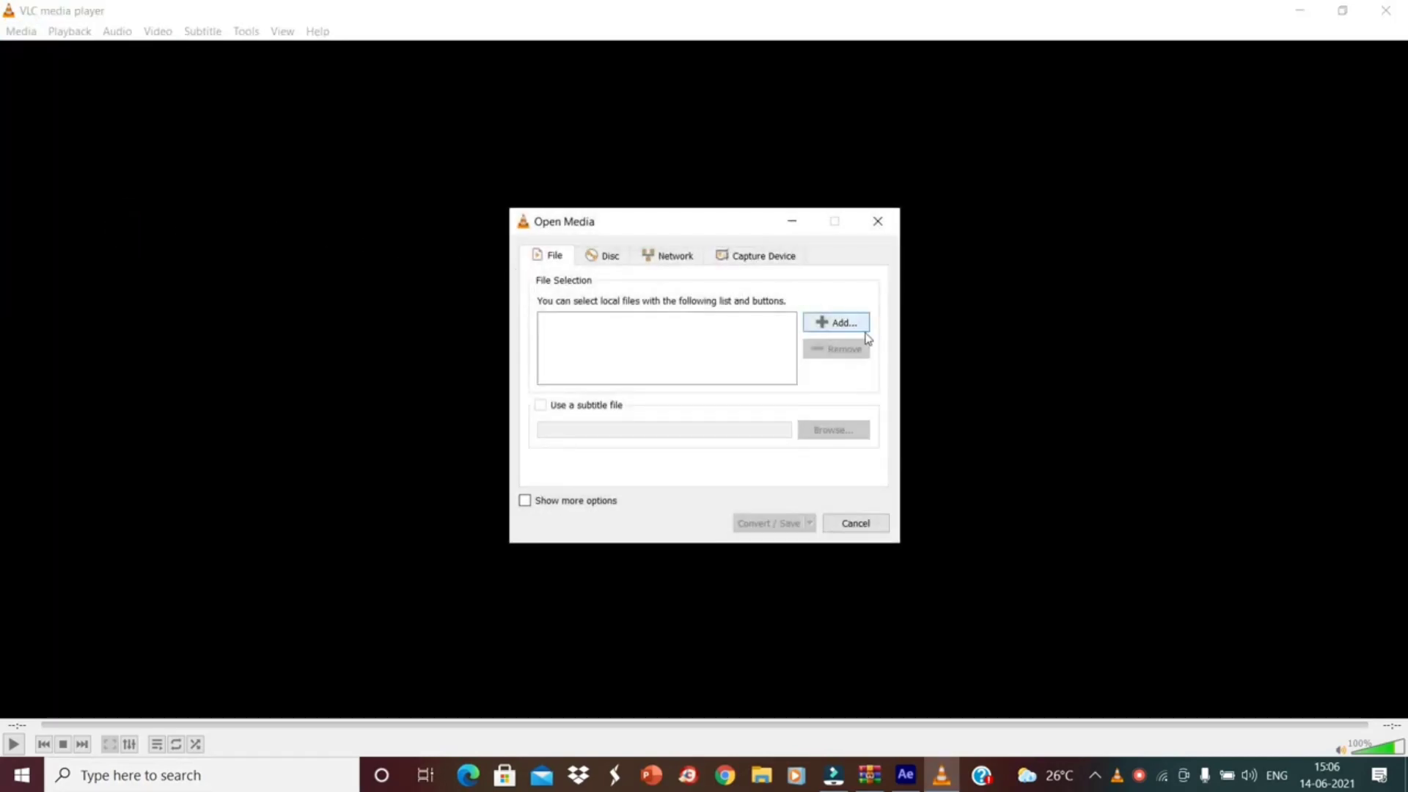
{"action": "left_click", "coordinate": [841, 329]}
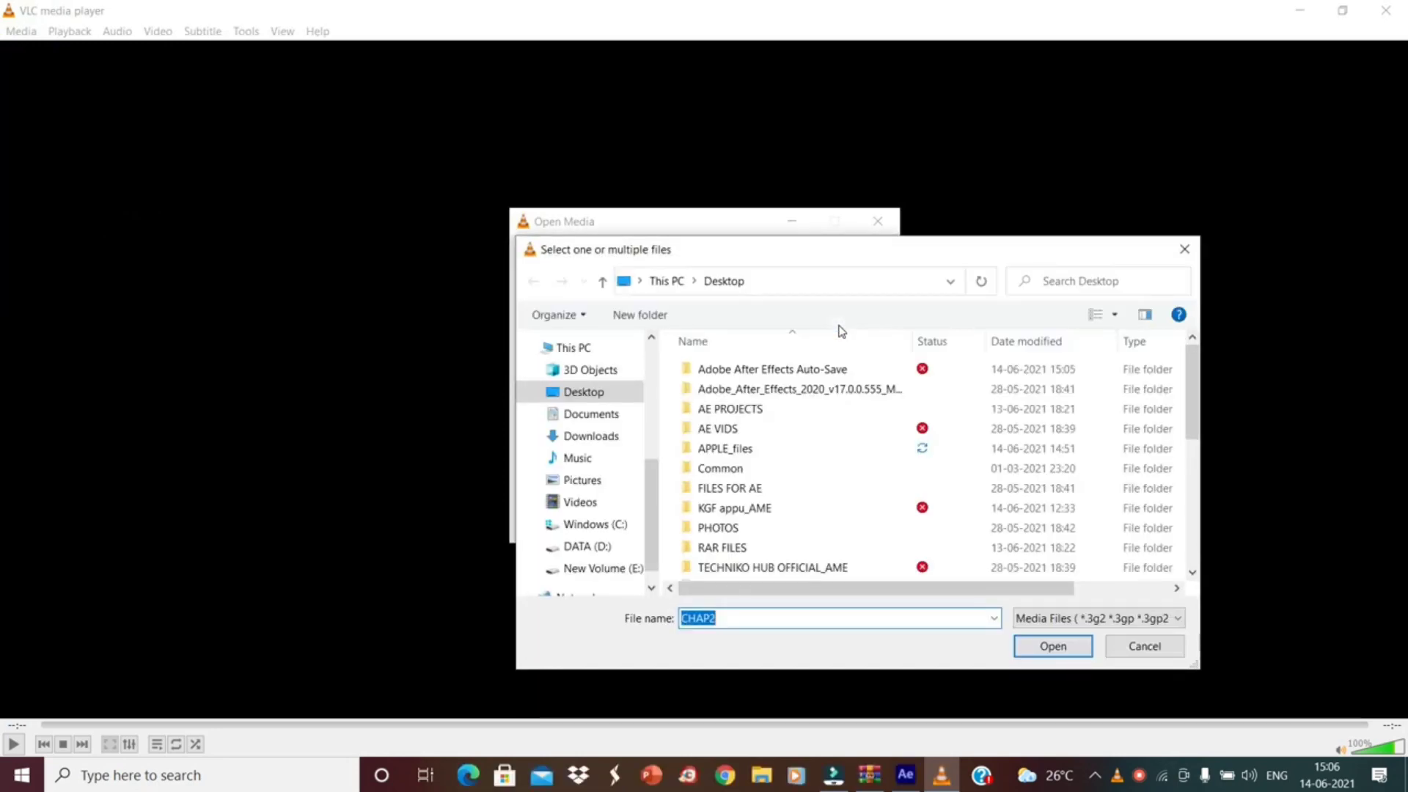
{"action": "left_click_drag", "start_coordinate": [1192, 373], "coordinate": [1194, 471]}
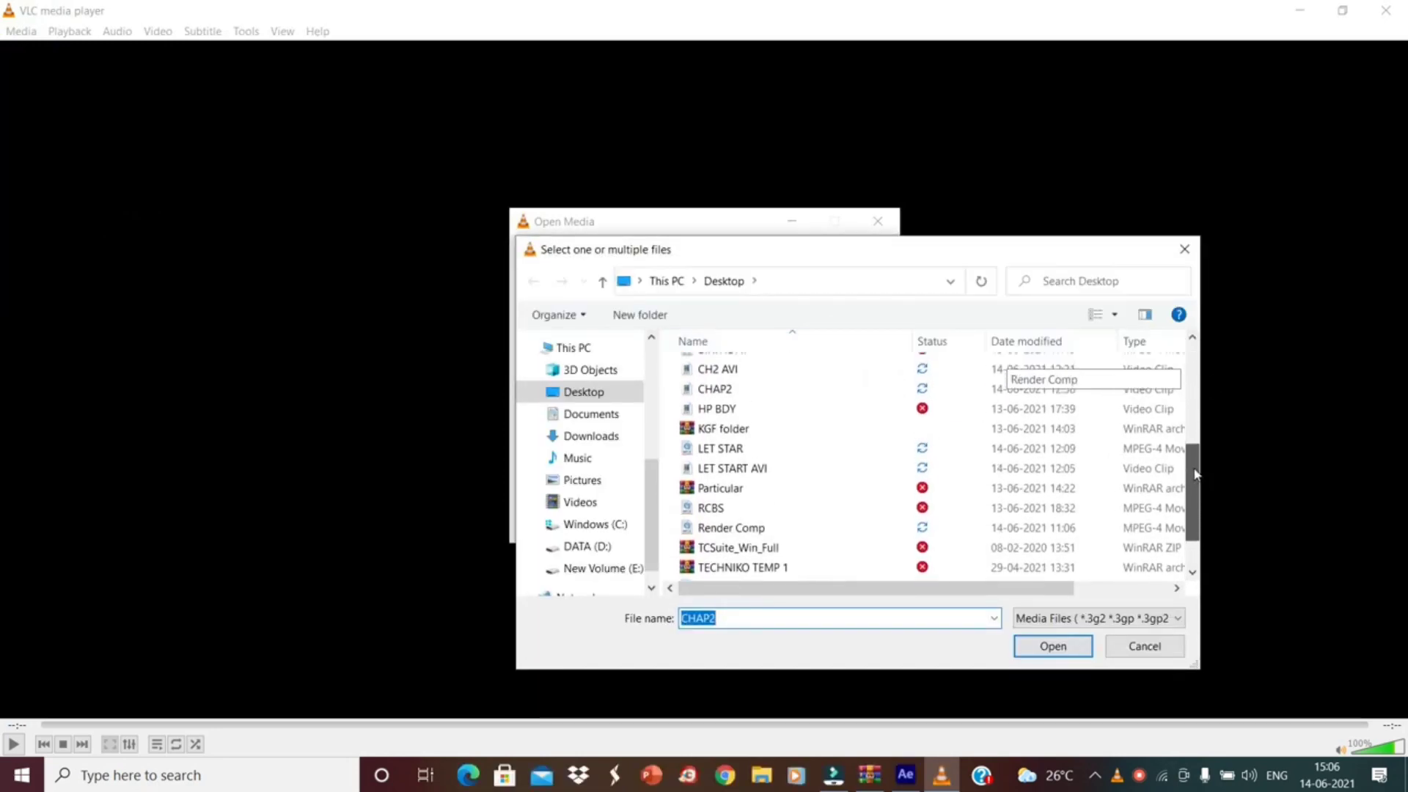
{"action": "left_click", "coordinate": [1027, 469]}
{"action": "left_click", "coordinate": [1056, 644]}
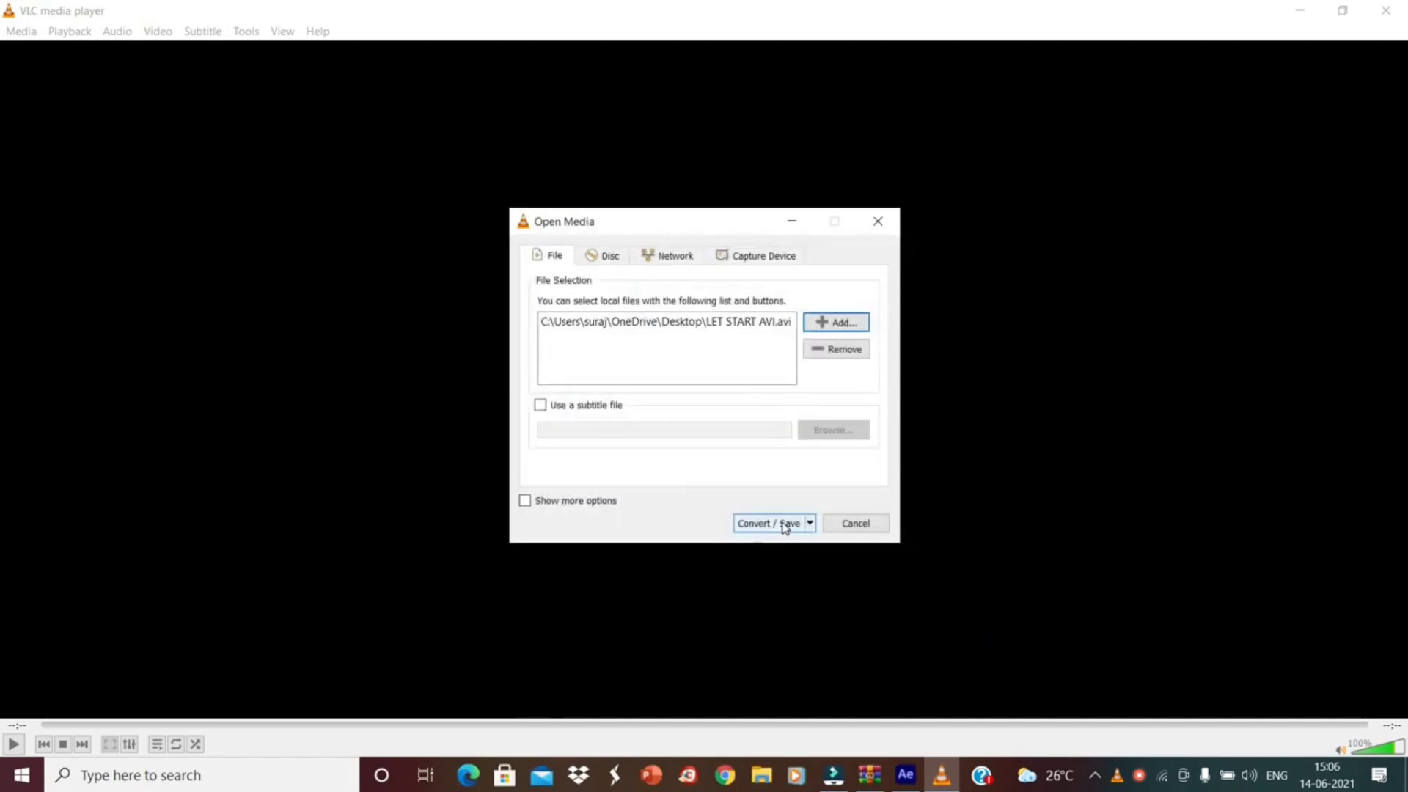
{"action": "left_click", "coordinate": [785, 525]}
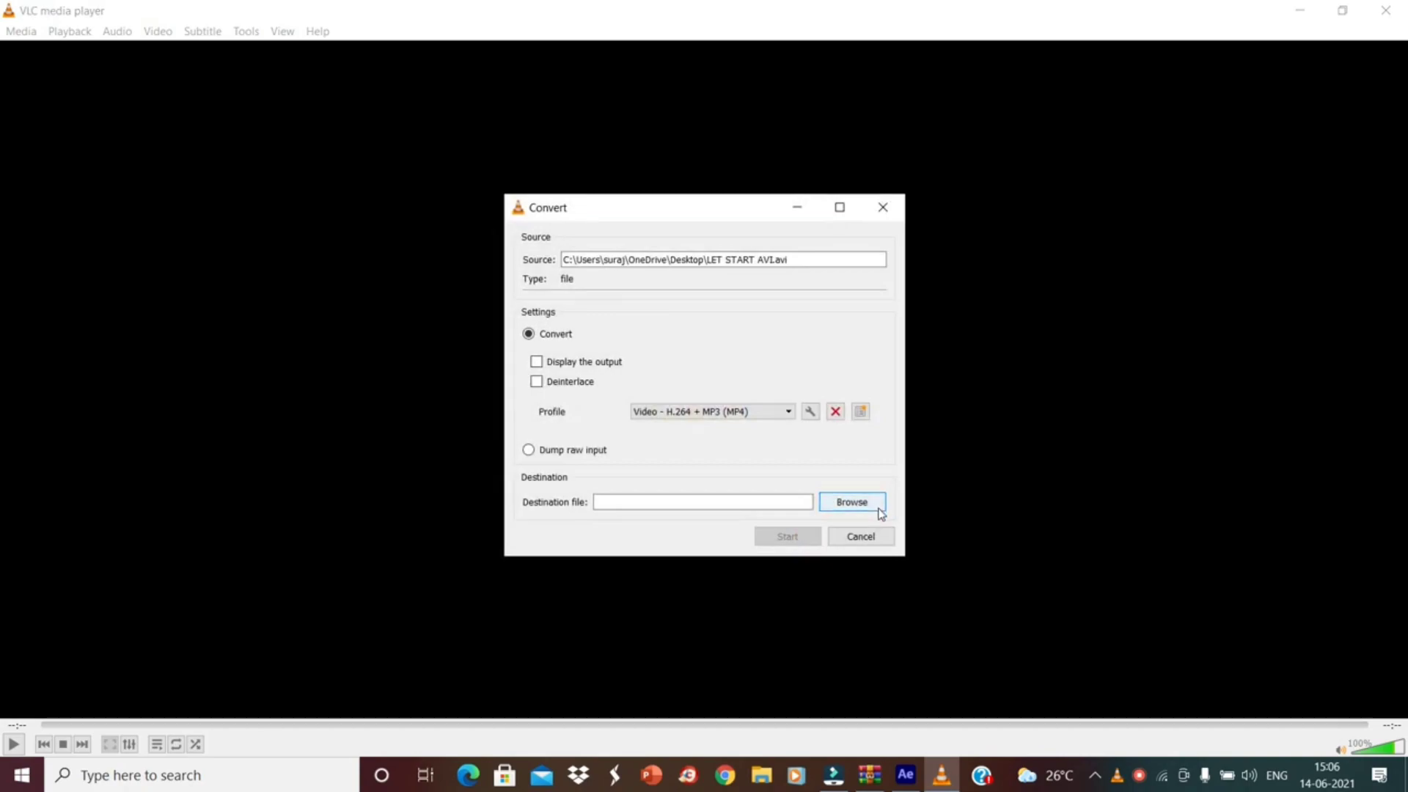
Step: Set the converted file's name to LET START by trimming AVI, and confirm it
{"action": "left_click", "coordinate": [870, 508]}
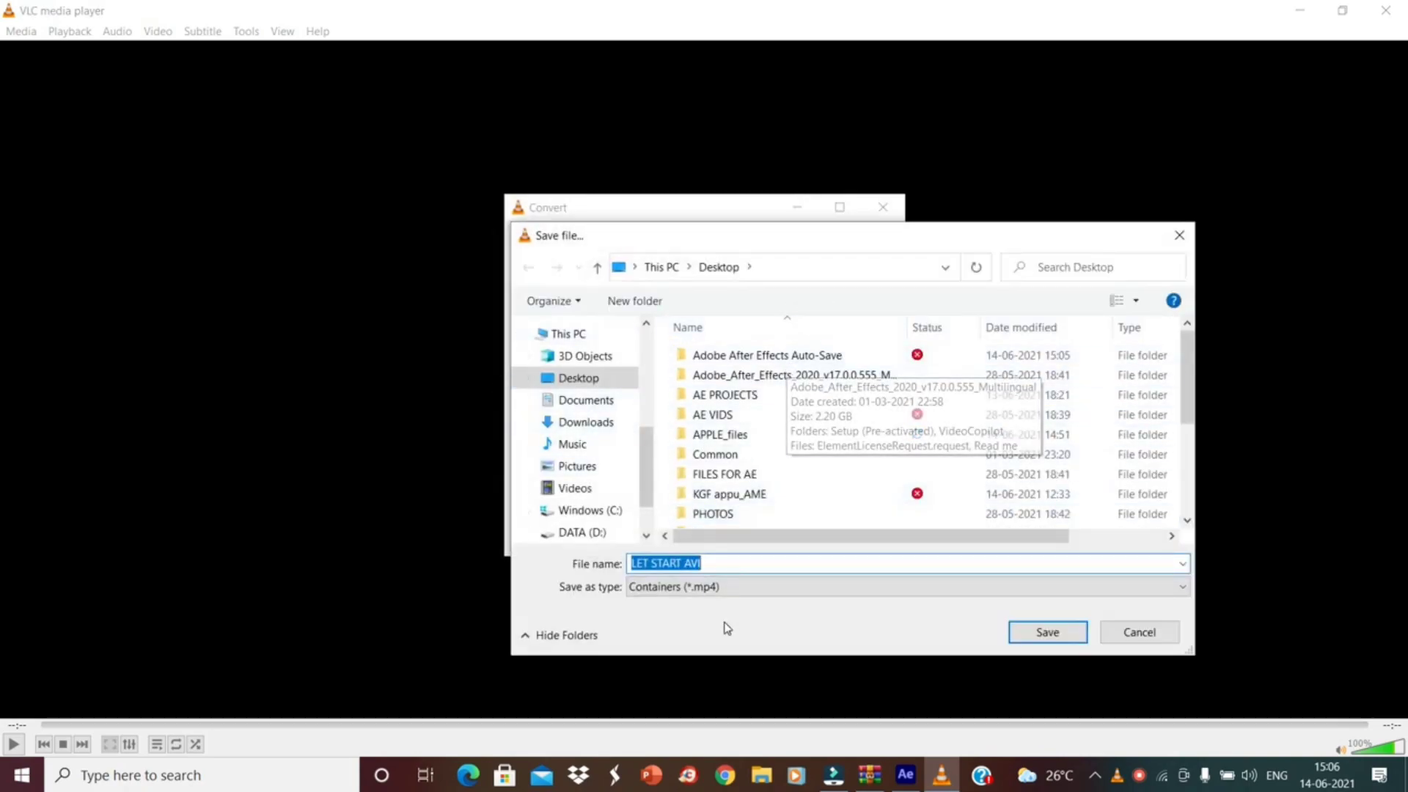
{"action": "left_click", "coordinate": [718, 564]}
{"action": "key", "text": "BackSpace"}
{"action": "key", "text": "BackSpace"}
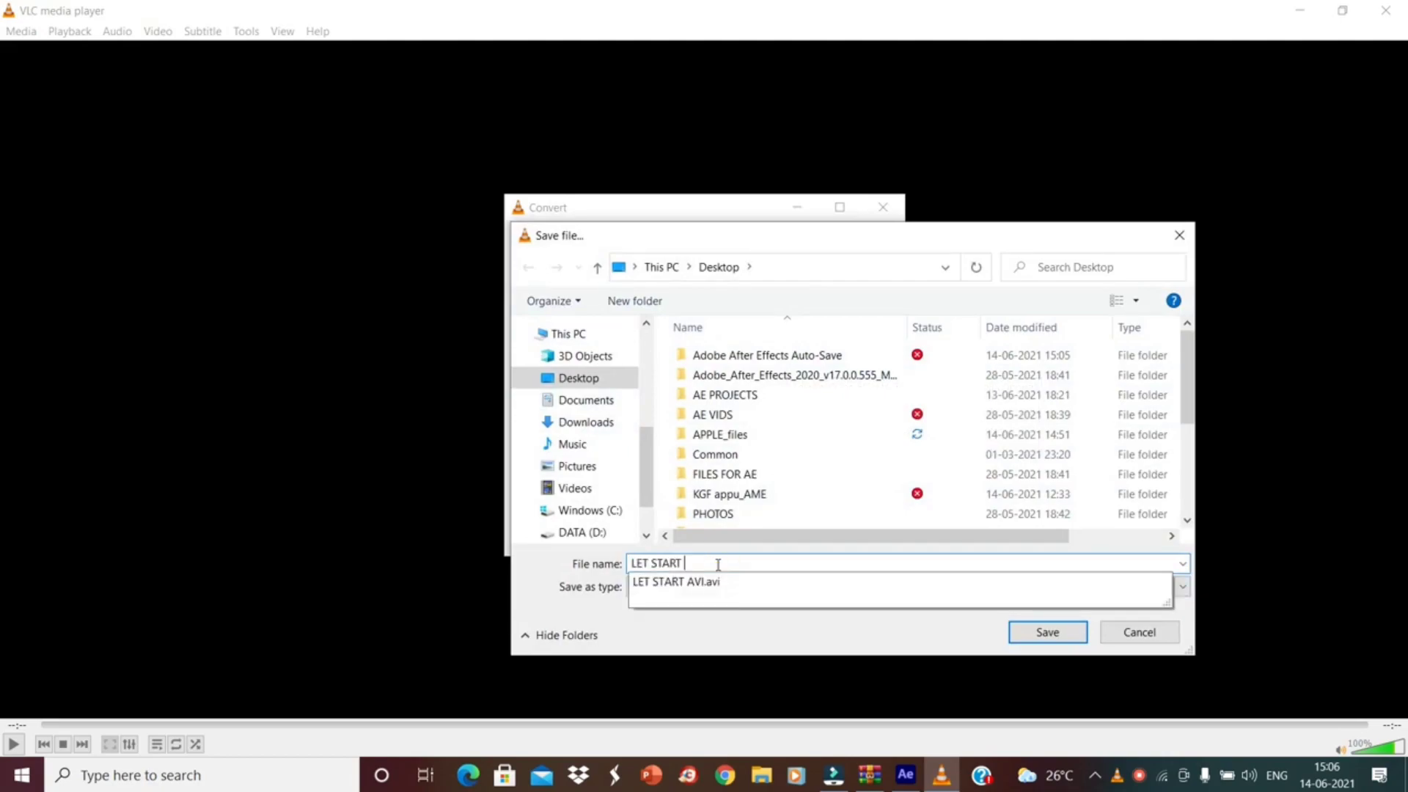
{"action": "left_click", "coordinate": [1048, 632]}
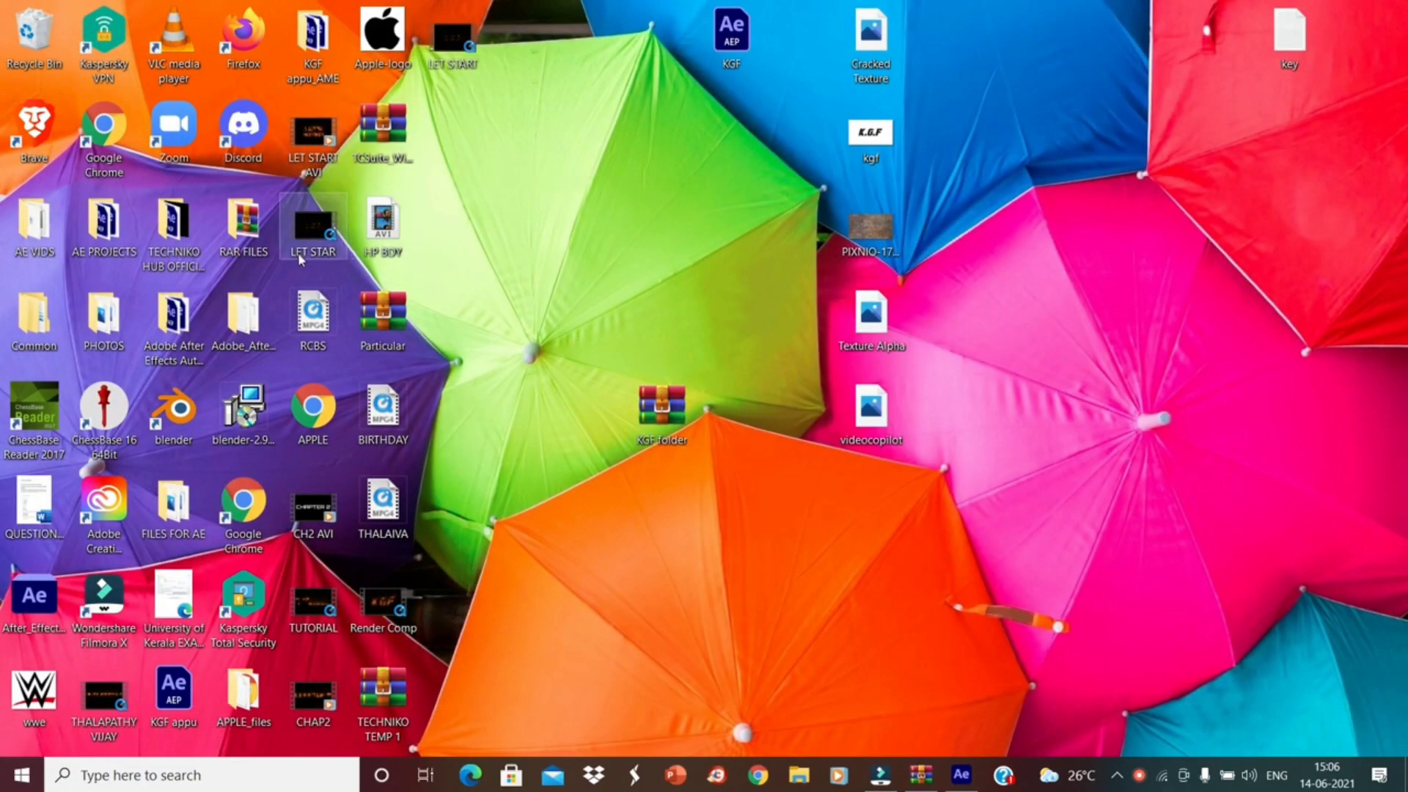
{"action": "left_click_drag", "start_coordinate": [462, 44], "coordinate": [505, 73]}
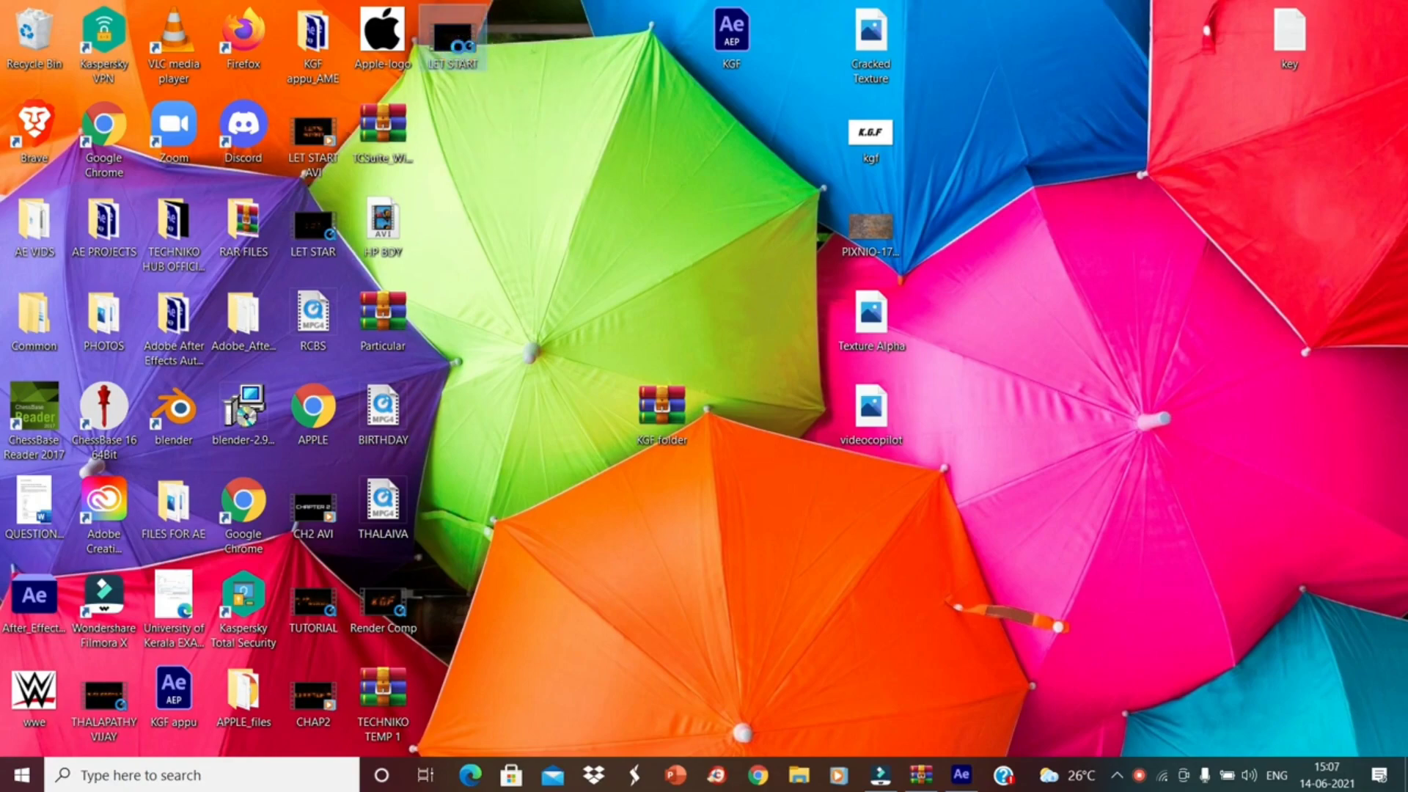
{"action": "right_click", "coordinate": [459, 47]}
{"action": "mouse_move", "coordinate": [586, 245]}
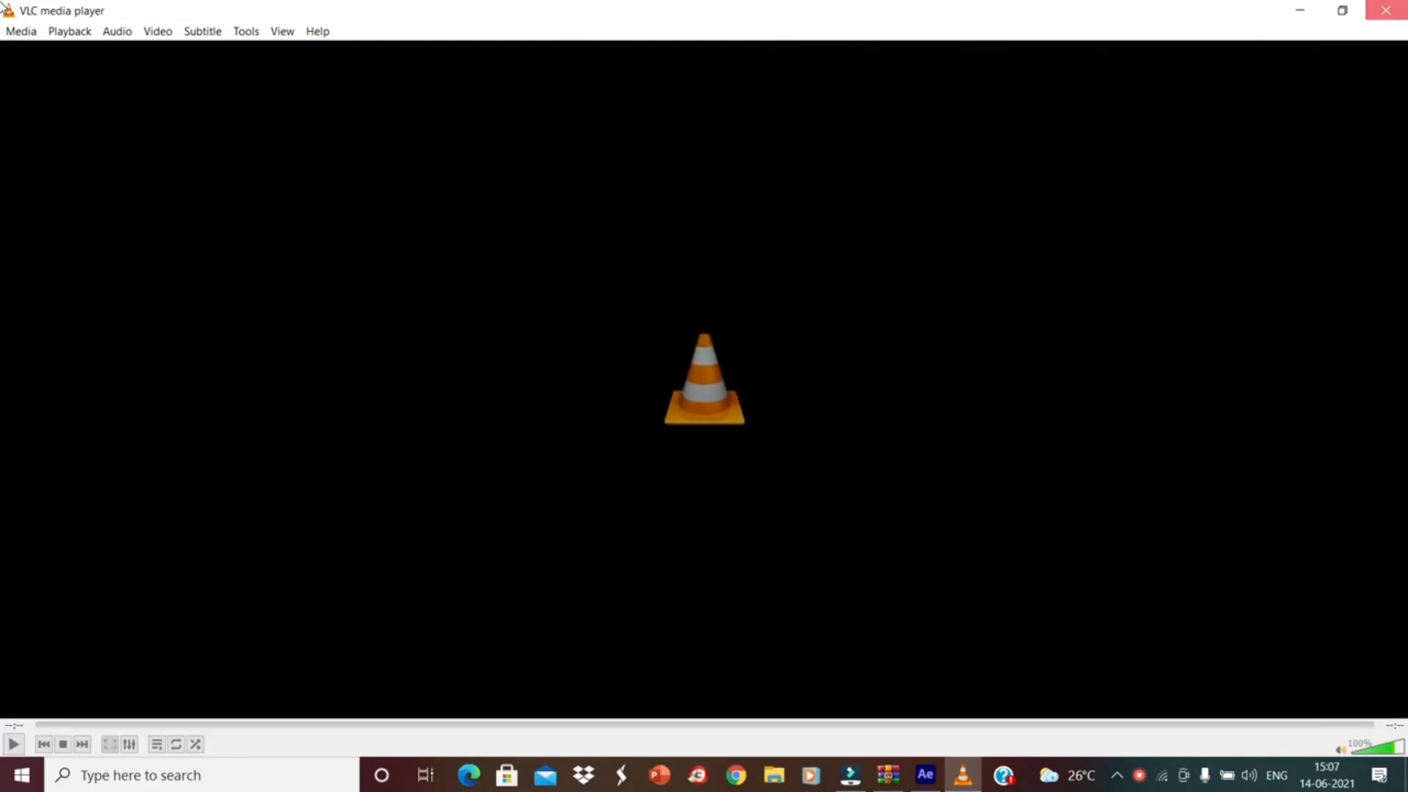
{"action": "left_click", "coordinate": [1385, 11]}
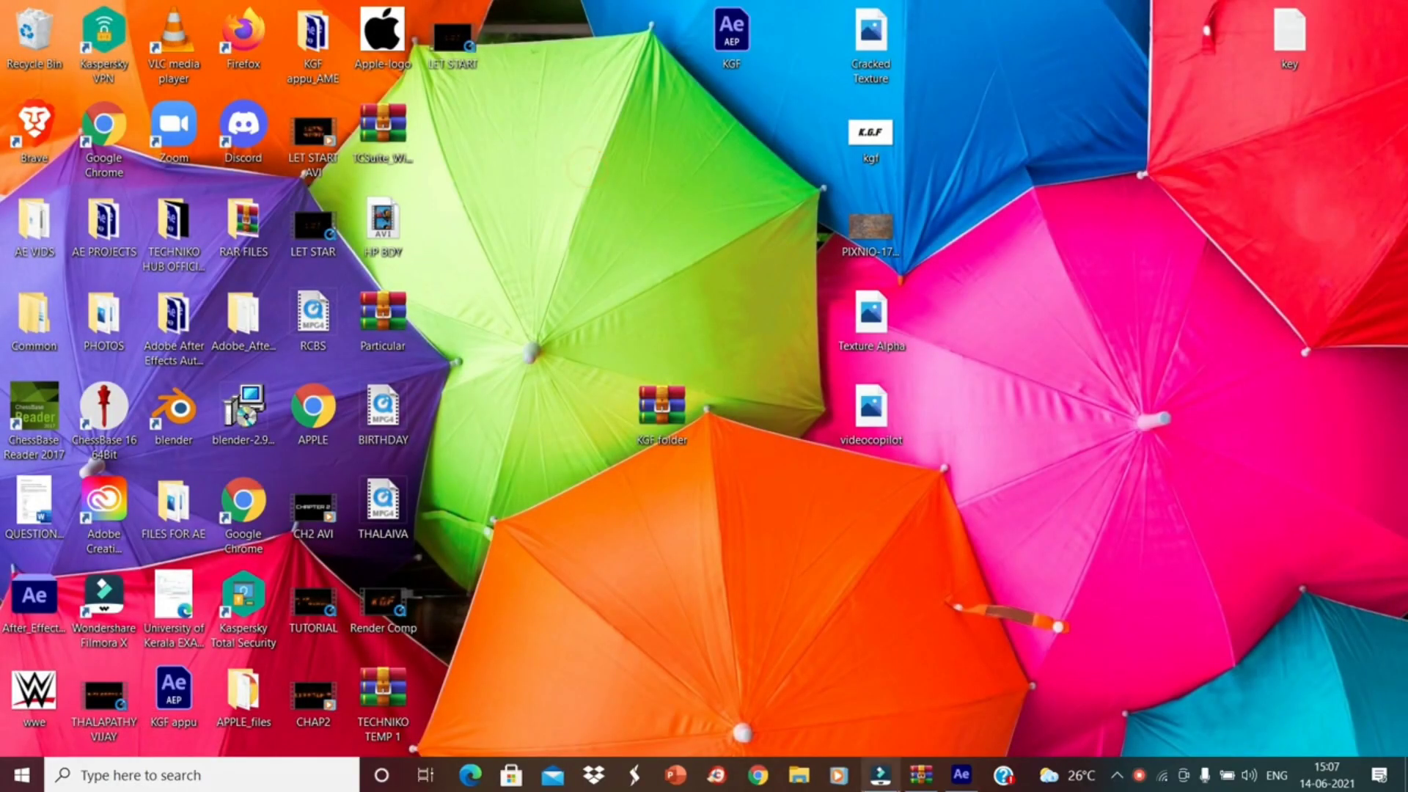
Step: In the Saber composition, delete the Auto-traced KGF layer's masks and the layer itself
{"action": "left_click", "coordinate": [961, 775]}
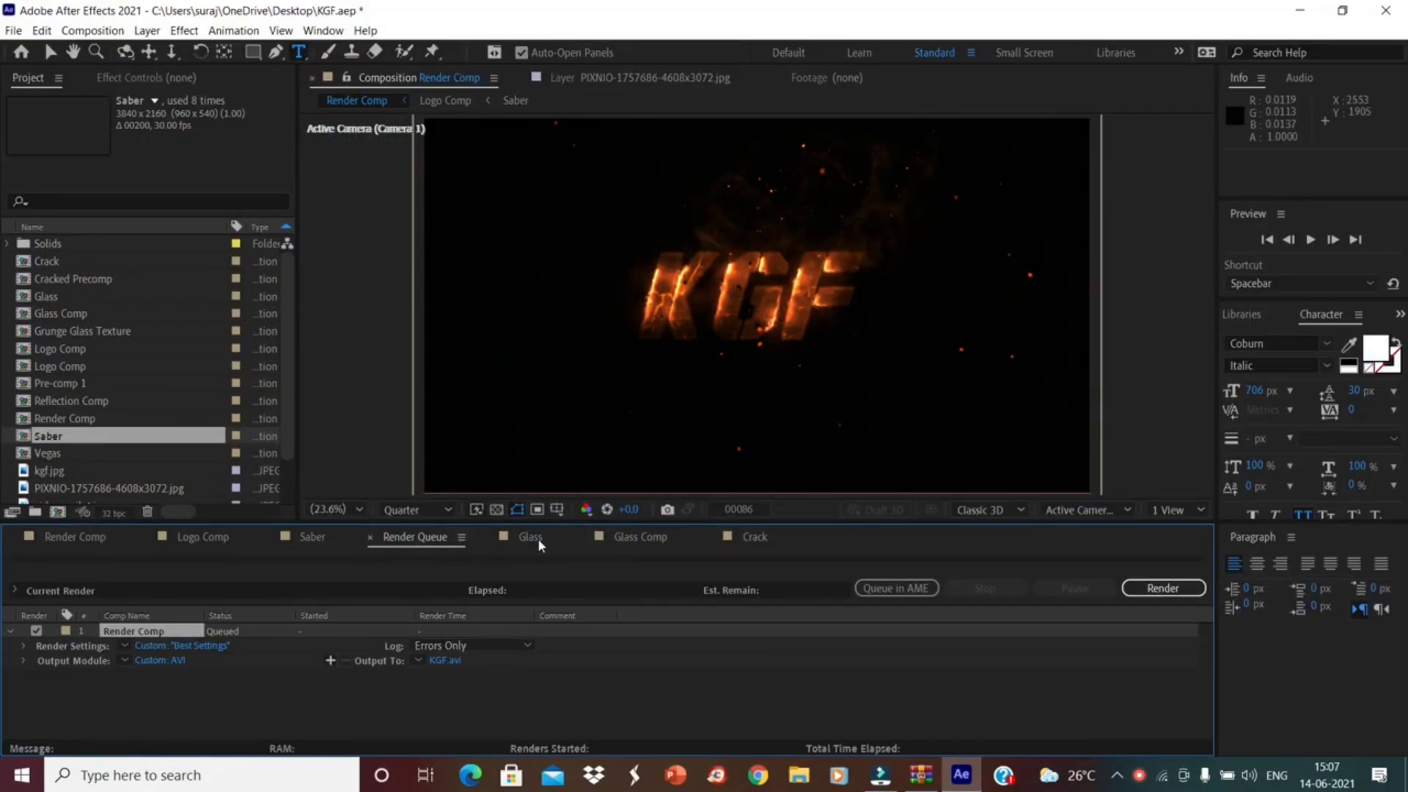
{"action": "left_click", "coordinate": [317, 541]}
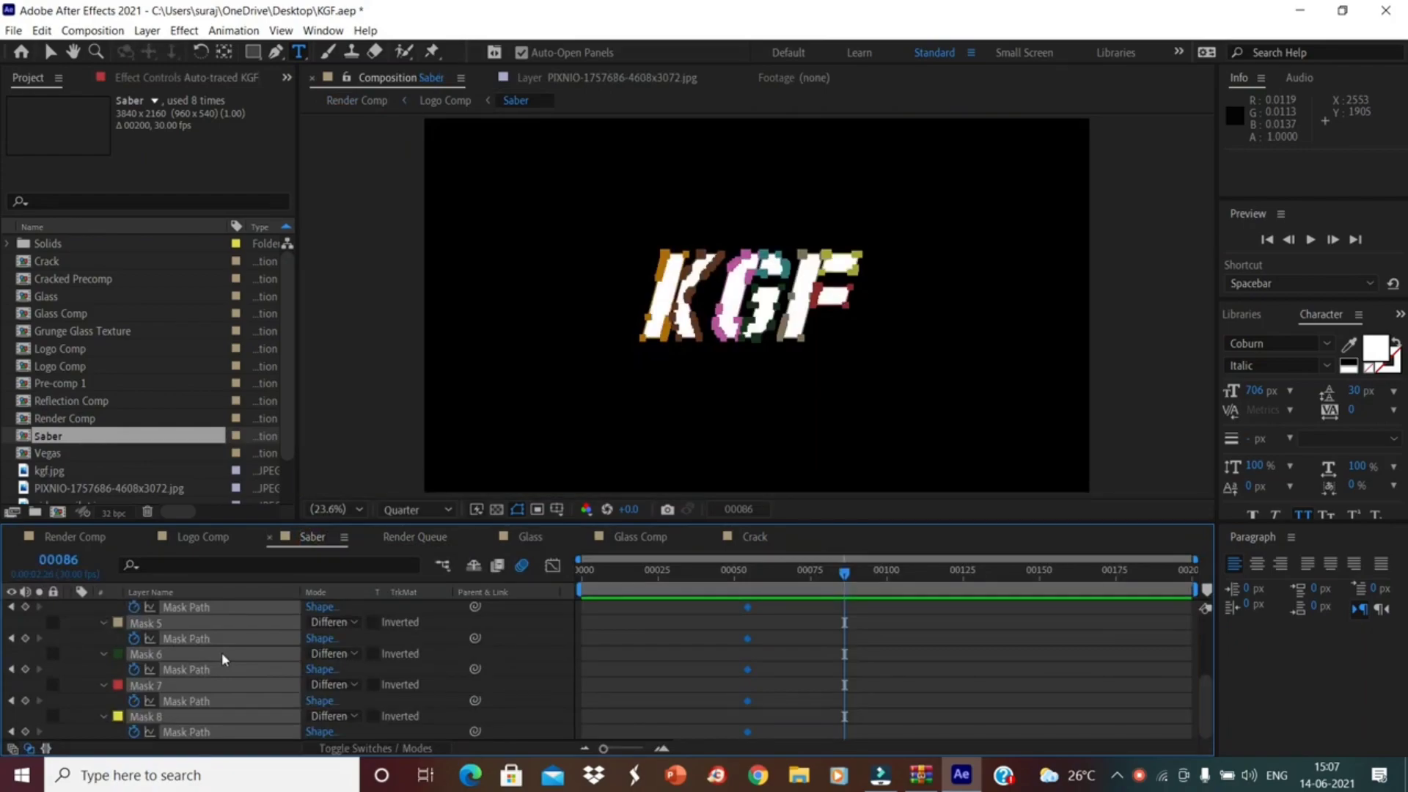
{"action": "key", "text": "Delete"}
{"action": "key", "text": "Delete"}
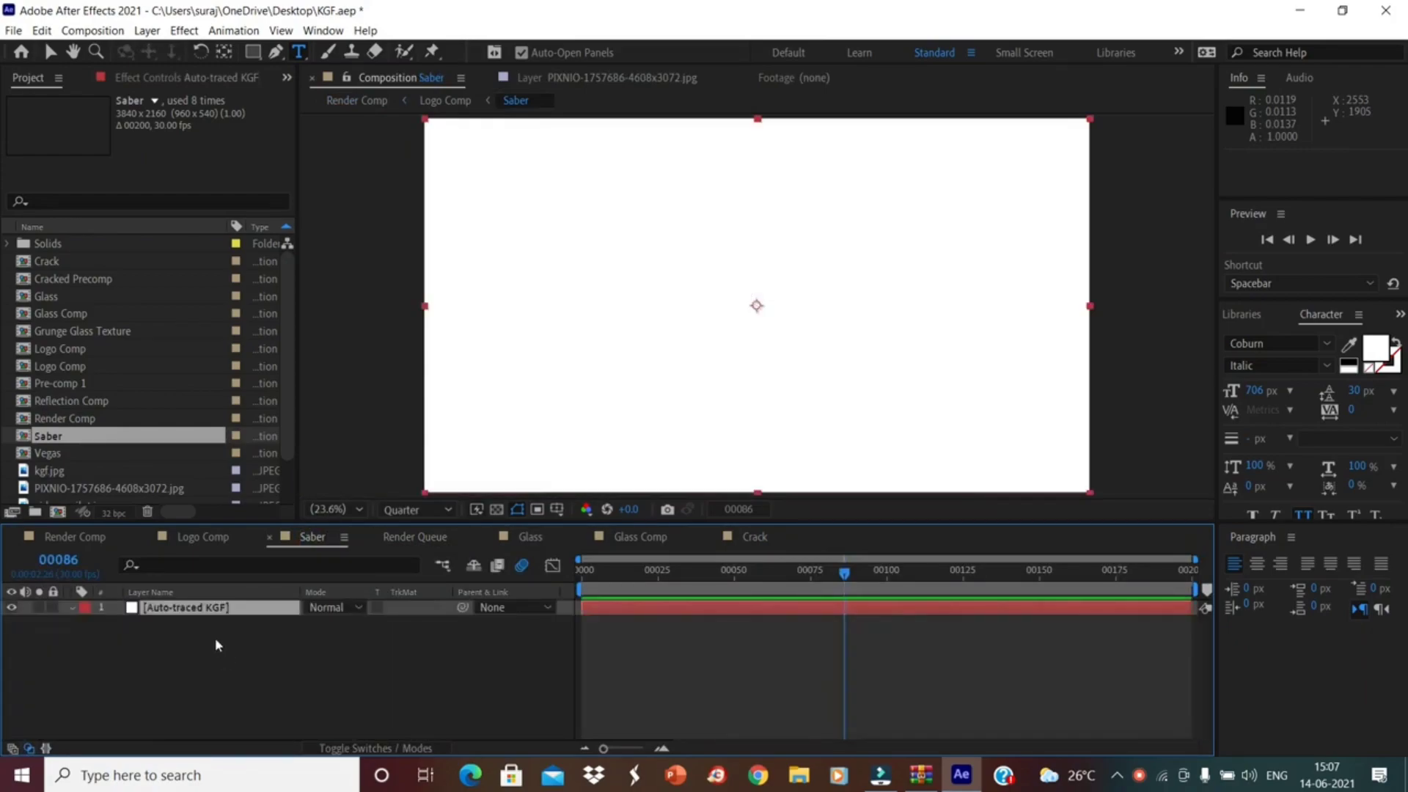
{"action": "left_click", "coordinate": [204, 613]}
{"action": "key", "text": "Delete"}
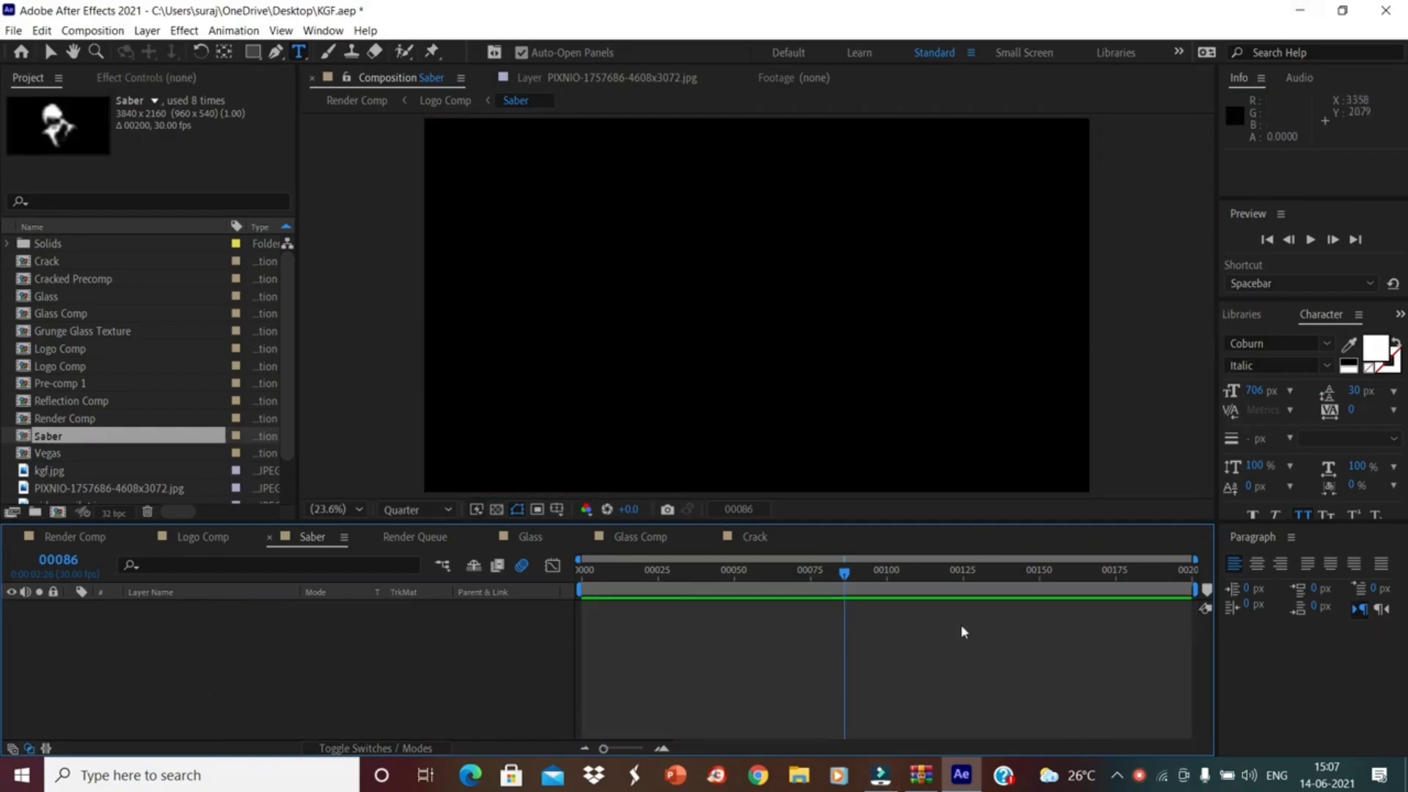
Step: In File Explorer's Desktop folder, select the Apple-logo and APPLE files
{"action": "left_click", "coordinate": [789, 788]}
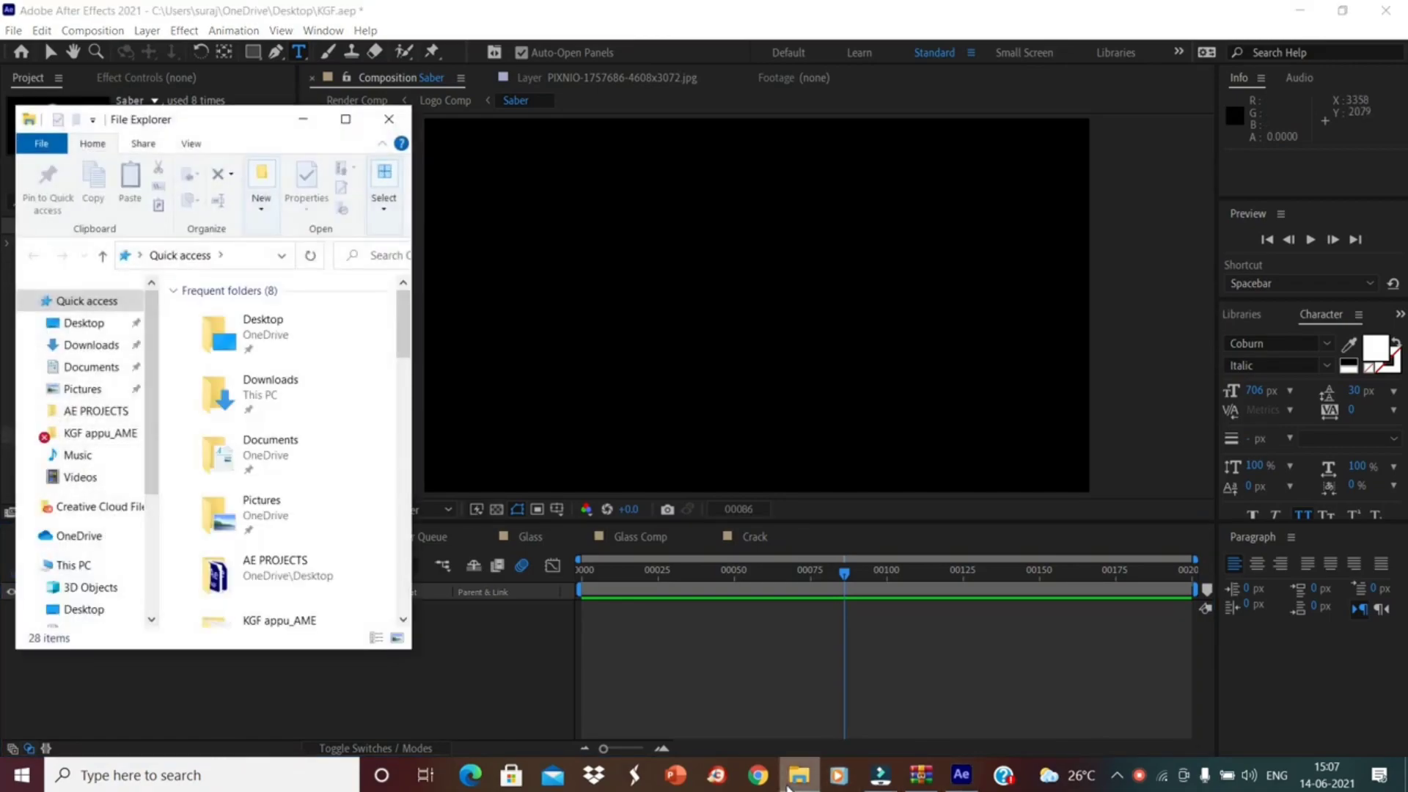
{"action": "double_click", "coordinate": [287, 330]}
{"action": "left_click_drag", "start_coordinate": [305, 337], "coordinate": [460, 689]}
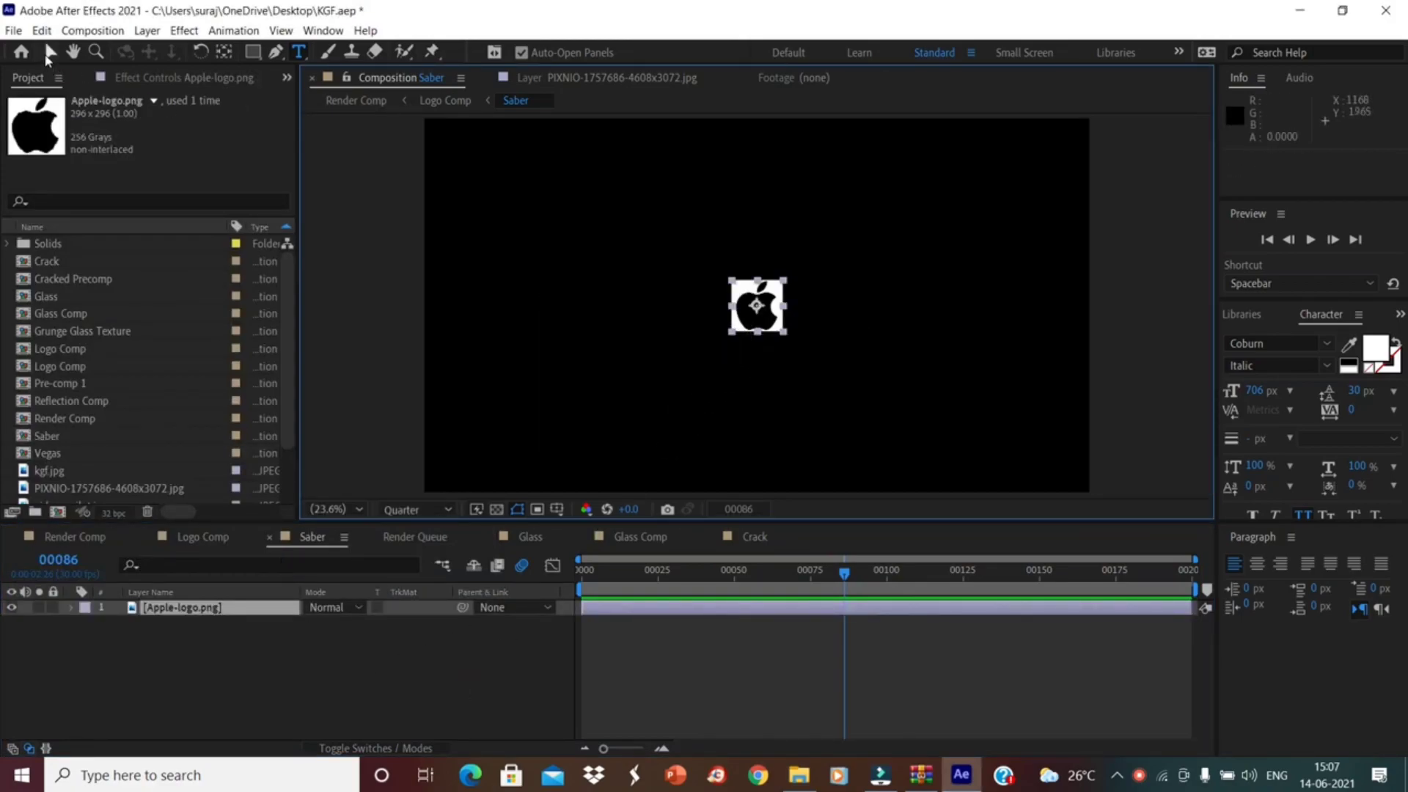
Step: Scale the Apple logo layer up to about 450% and reselect it
{"action": "left_click", "coordinate": [49, 52]}
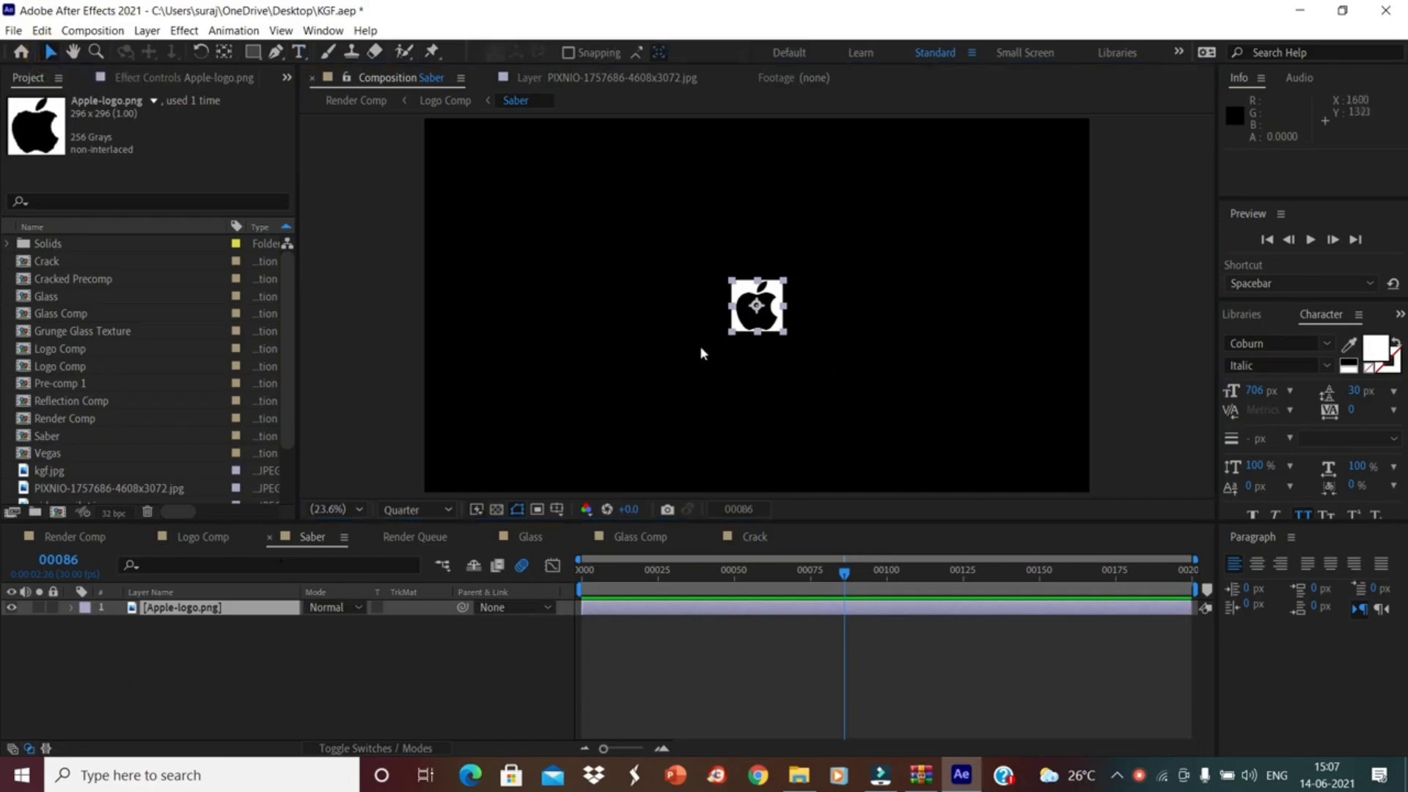
{"action": "left_click_drag", "start_coordinate": [731, 332], "coordinate": [673, 389]}
{"action": "left_click", "coordinate": [371, 637]}
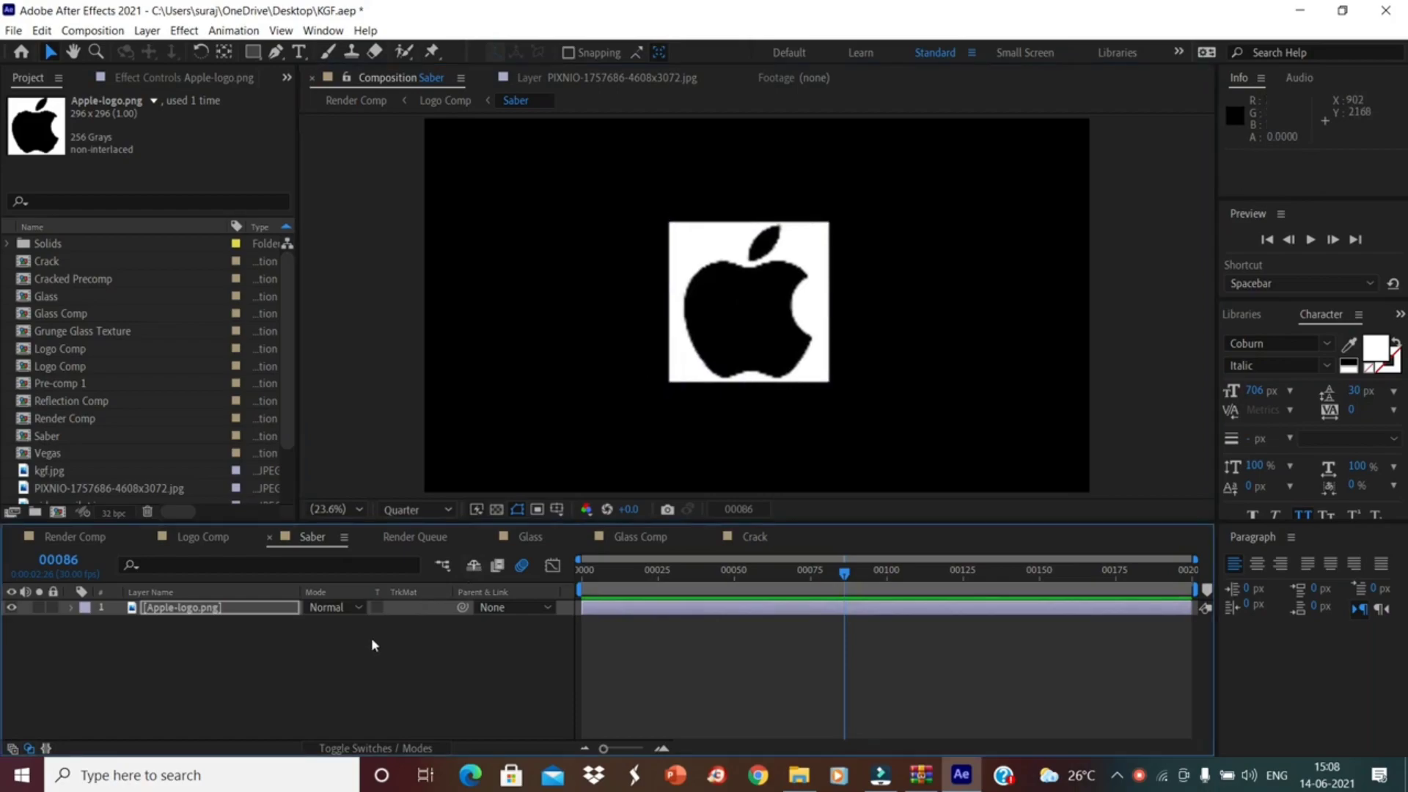
{"action": "left_click", "coordinate": [167, 609]}
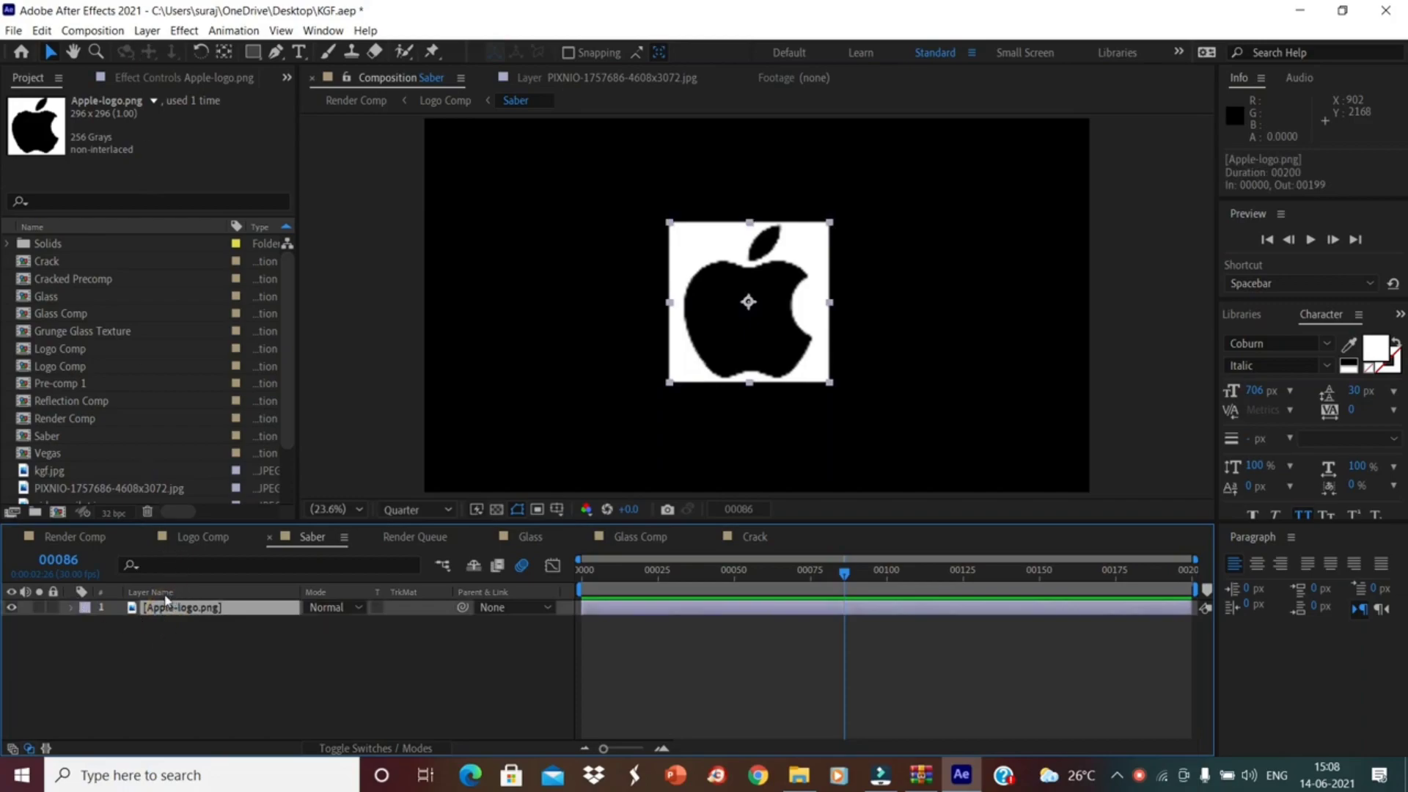
{"action": "left_click", "coordinate": [149, 30]}
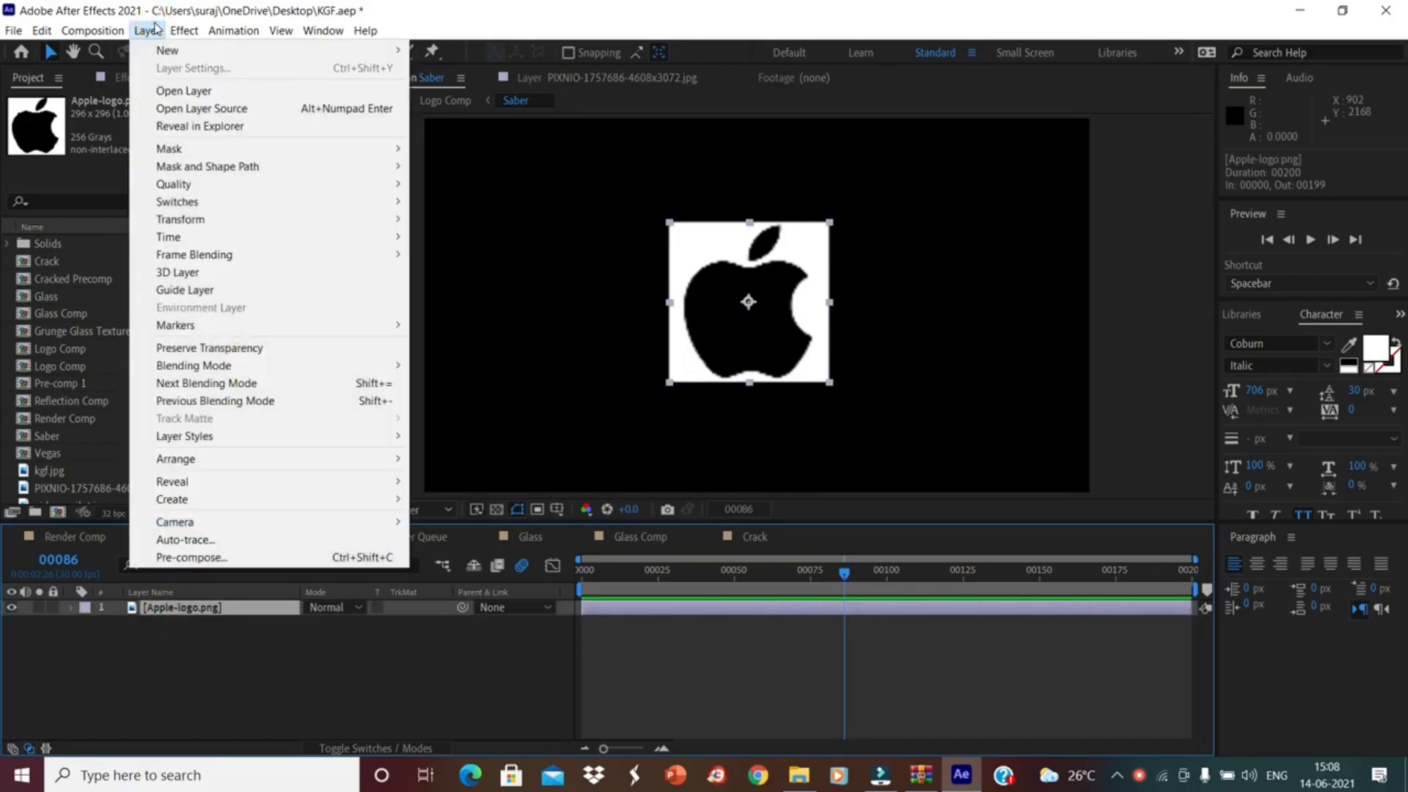
Step: Auto-trace the Apple logo into a new masked layer from the inverted Red channel
{"action": "left_click", "coordinate": [323, 540]}
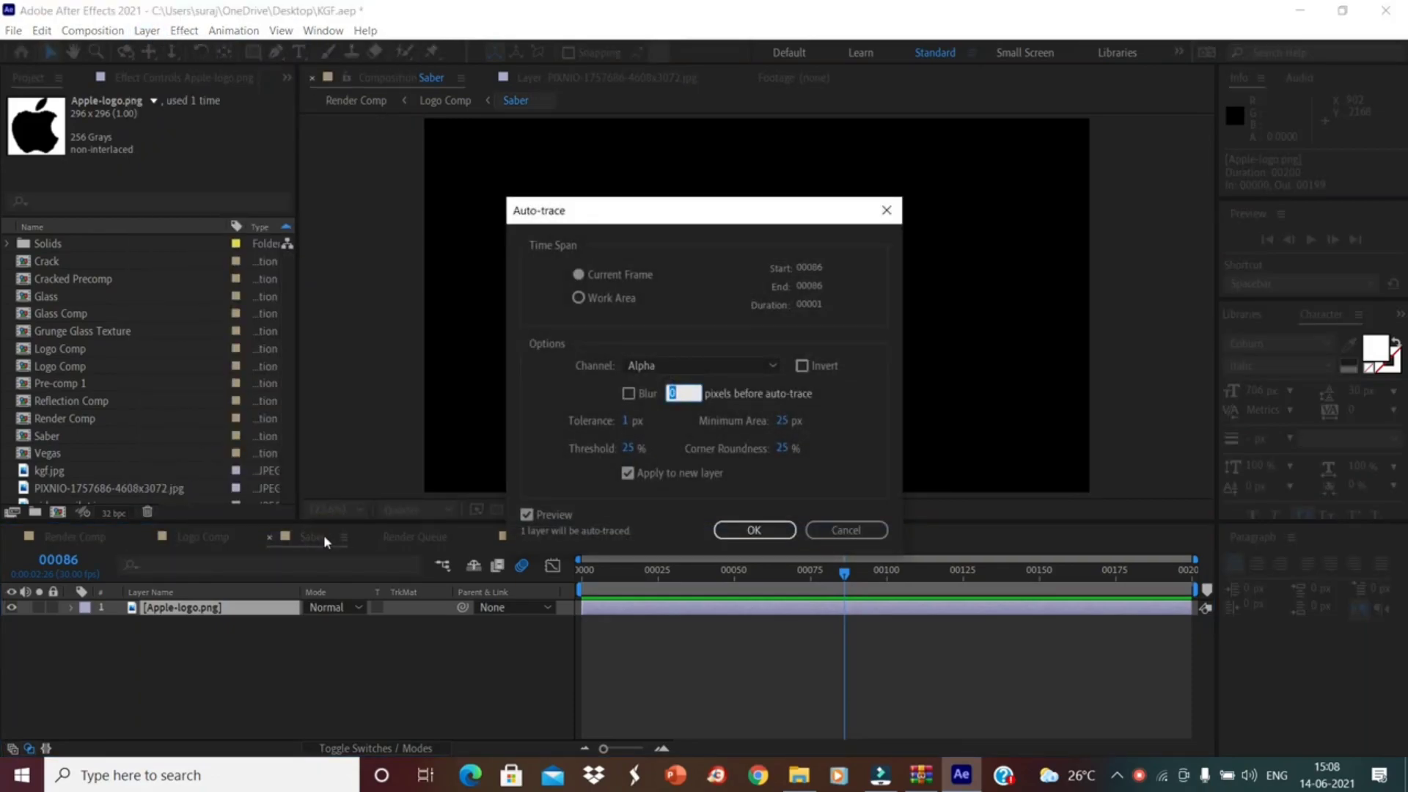
{"action": "left_click", "coordinate": [666, 366]}
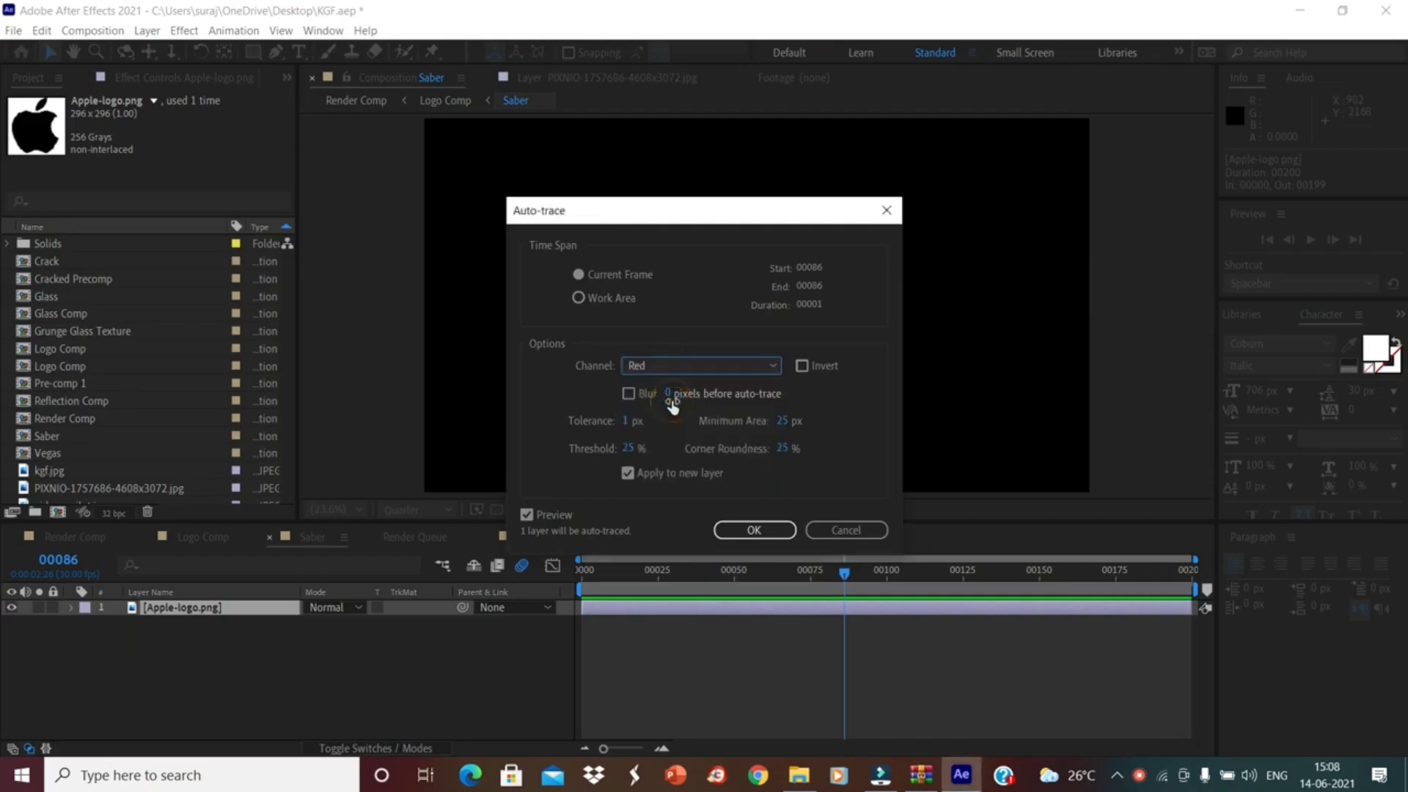
{"action": "left_click", "coordinate": [803, 366]}
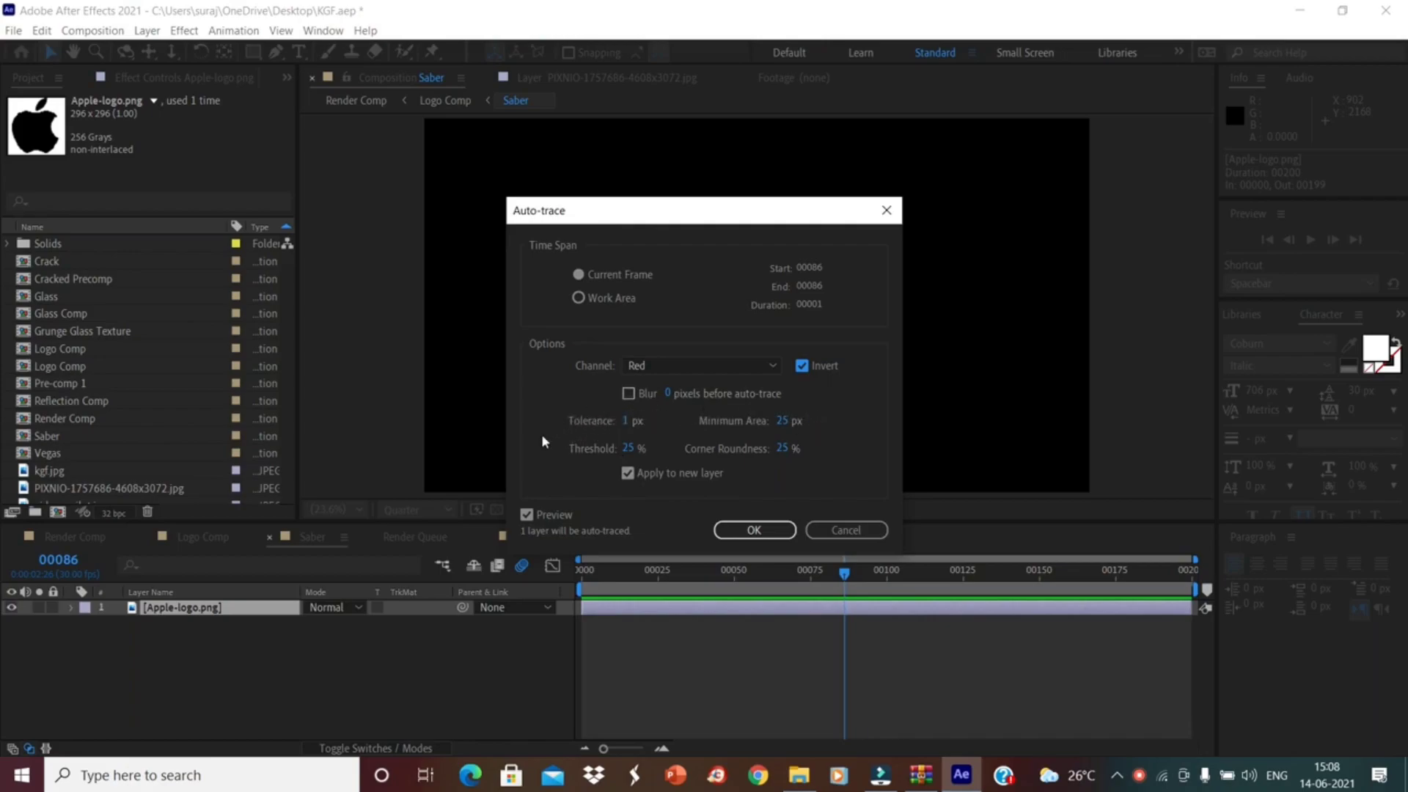
{"action": "left_click", "coordinate": [743, 532]}
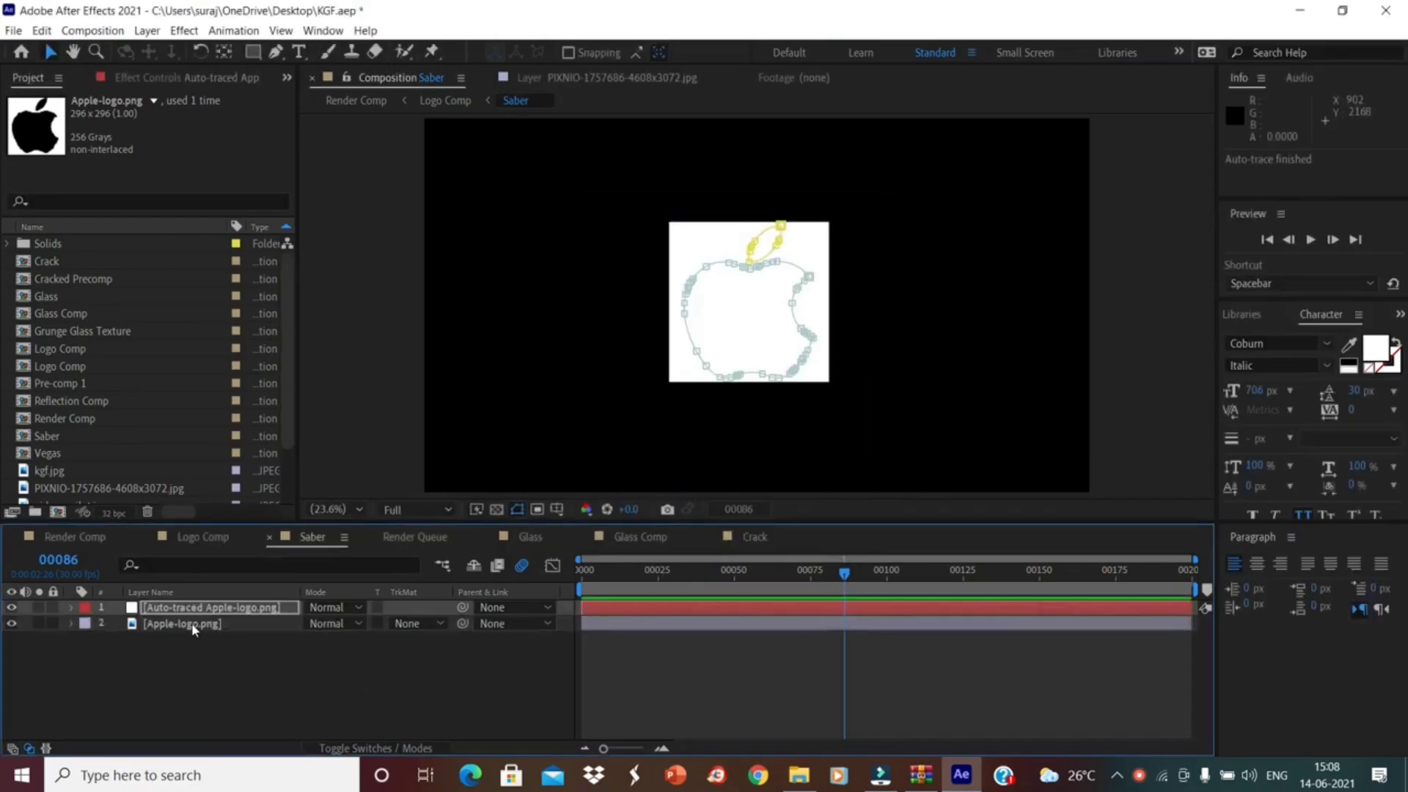
Step: Delete the original Apple-logo.png layer and copy the auto-traced layer's two mask paths
{"action": "left_click", "coordinate": [192, 622]}
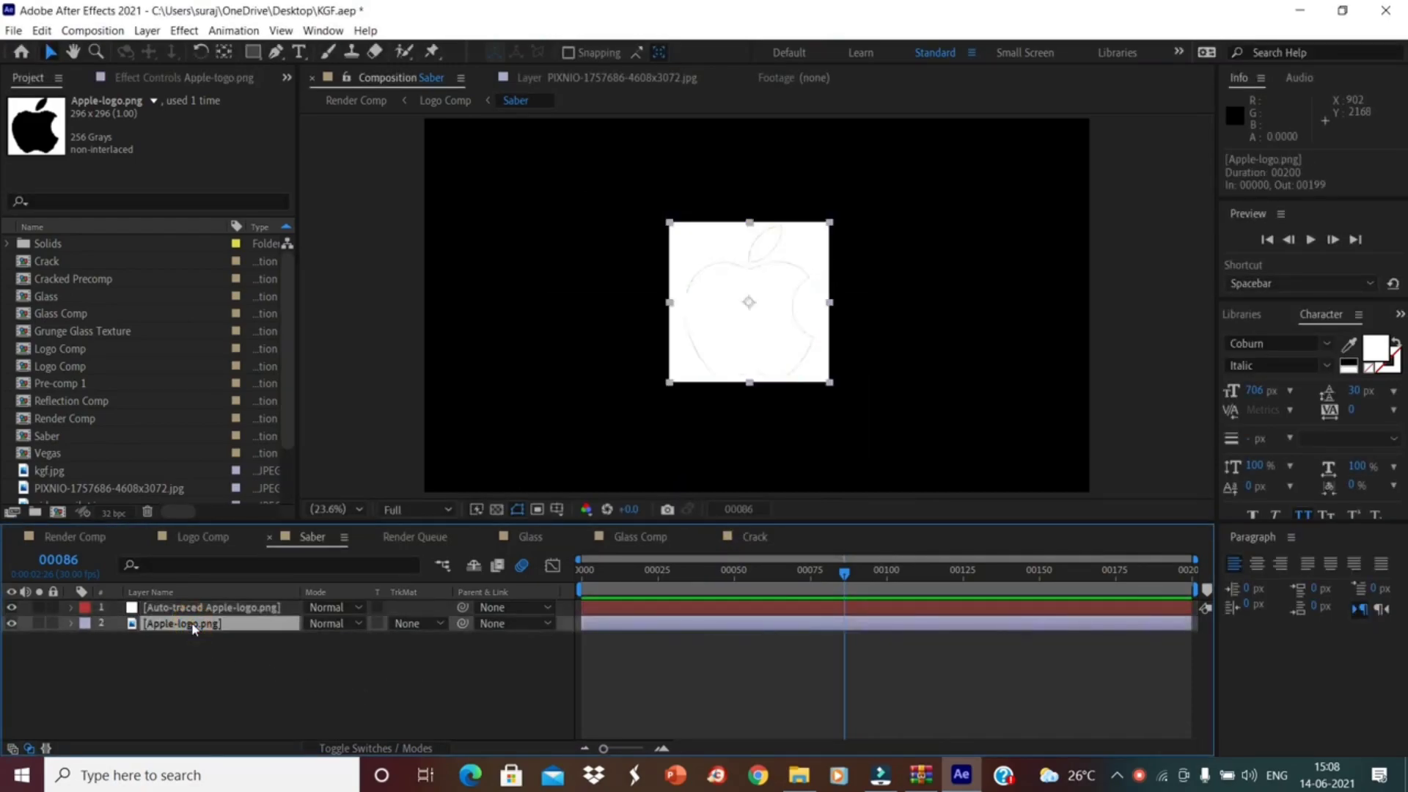
{"action": "key", "text": "Delete"}
{"action": "left_click", "coordinate": [760, 323]}
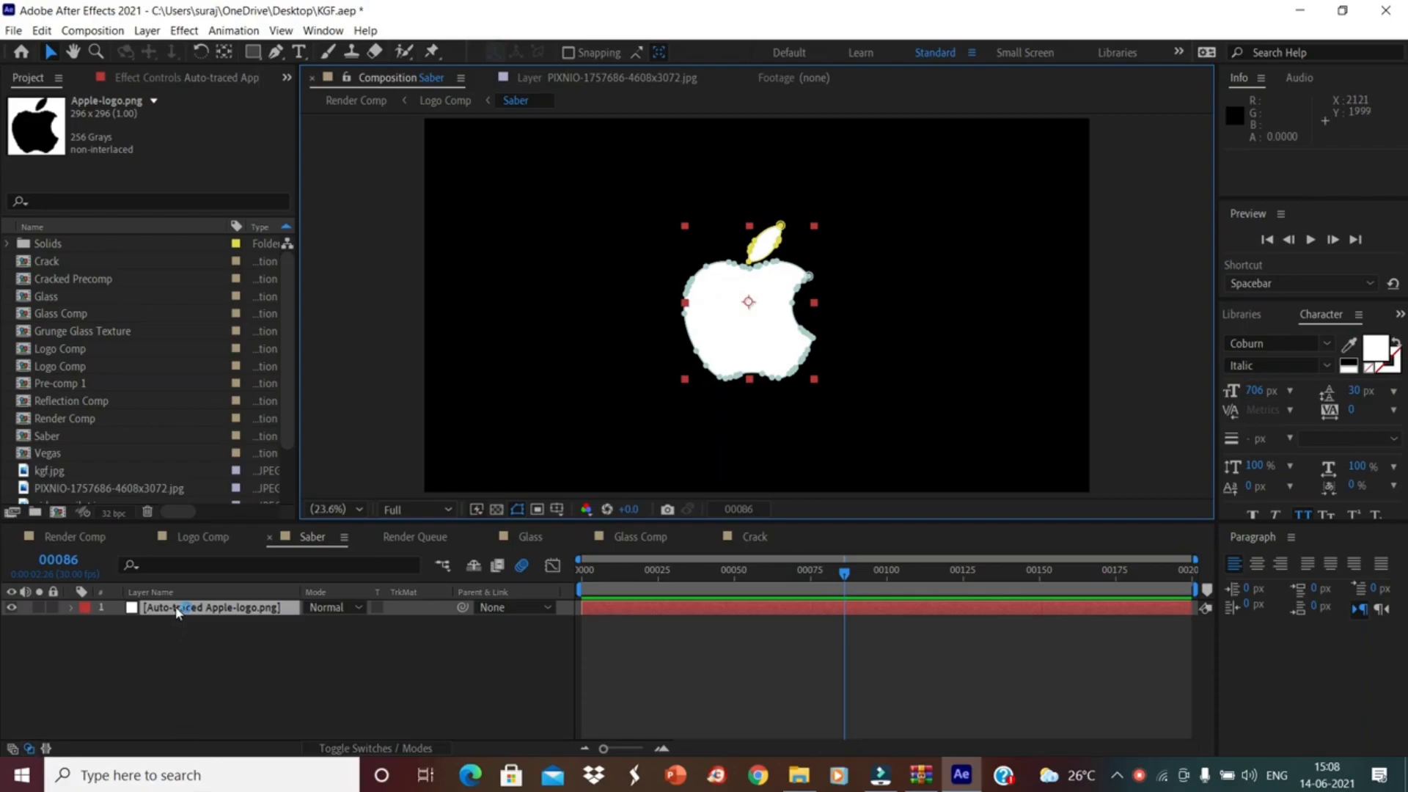
{"action": "key", "text": "m"}
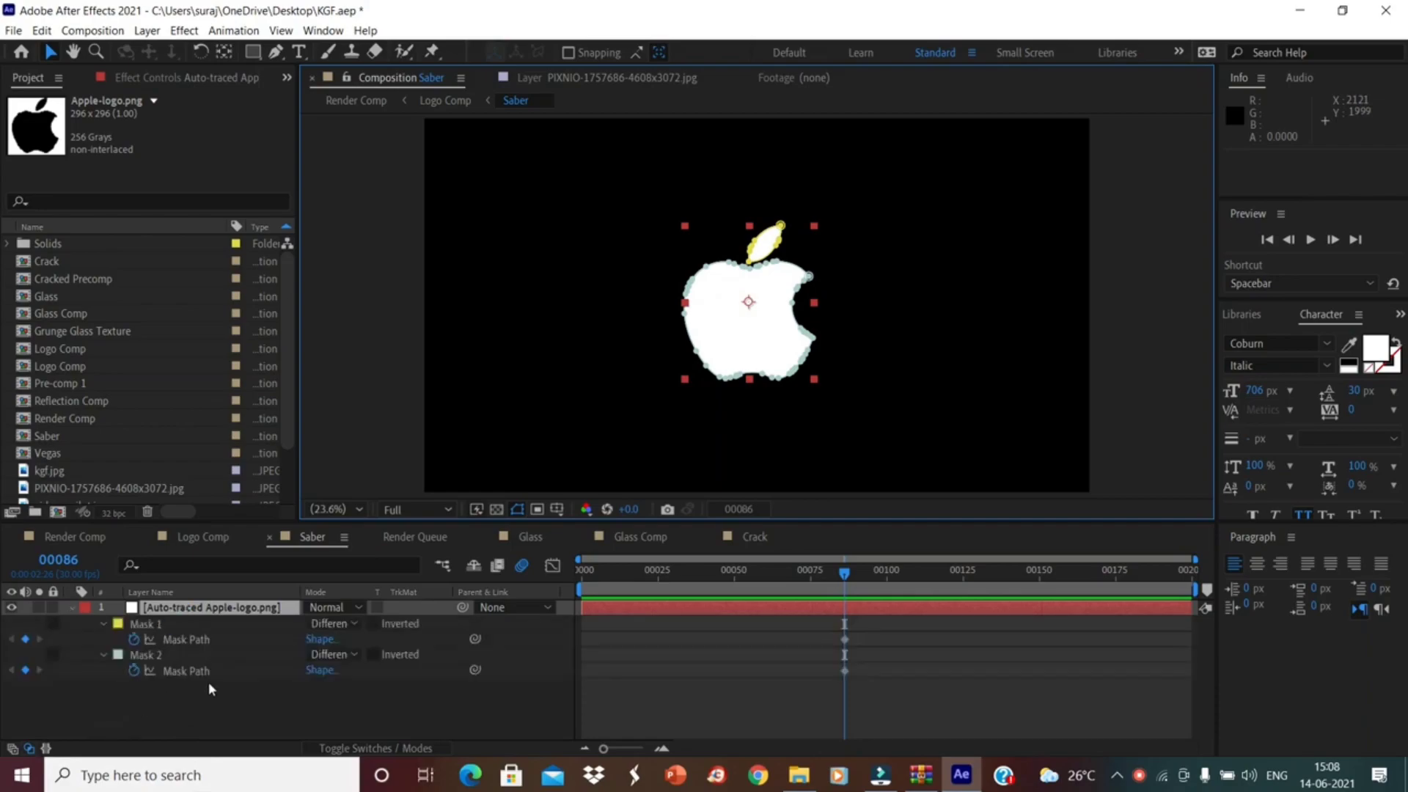
{"action": "left_click_drag", "start_coordinate": [132, 687], "coordinate": [178, 622]}
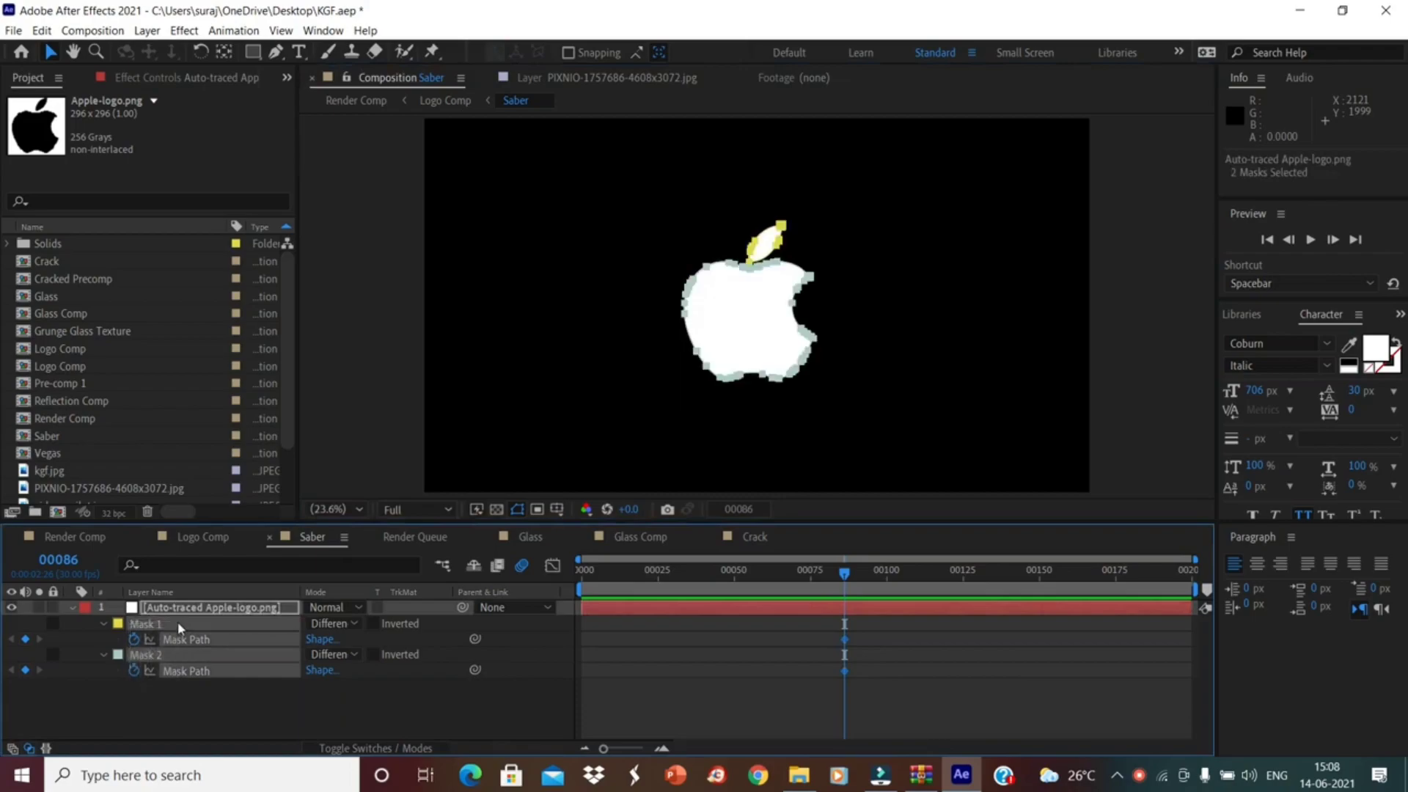
{"action": "key", "text": "ctrl+c"}
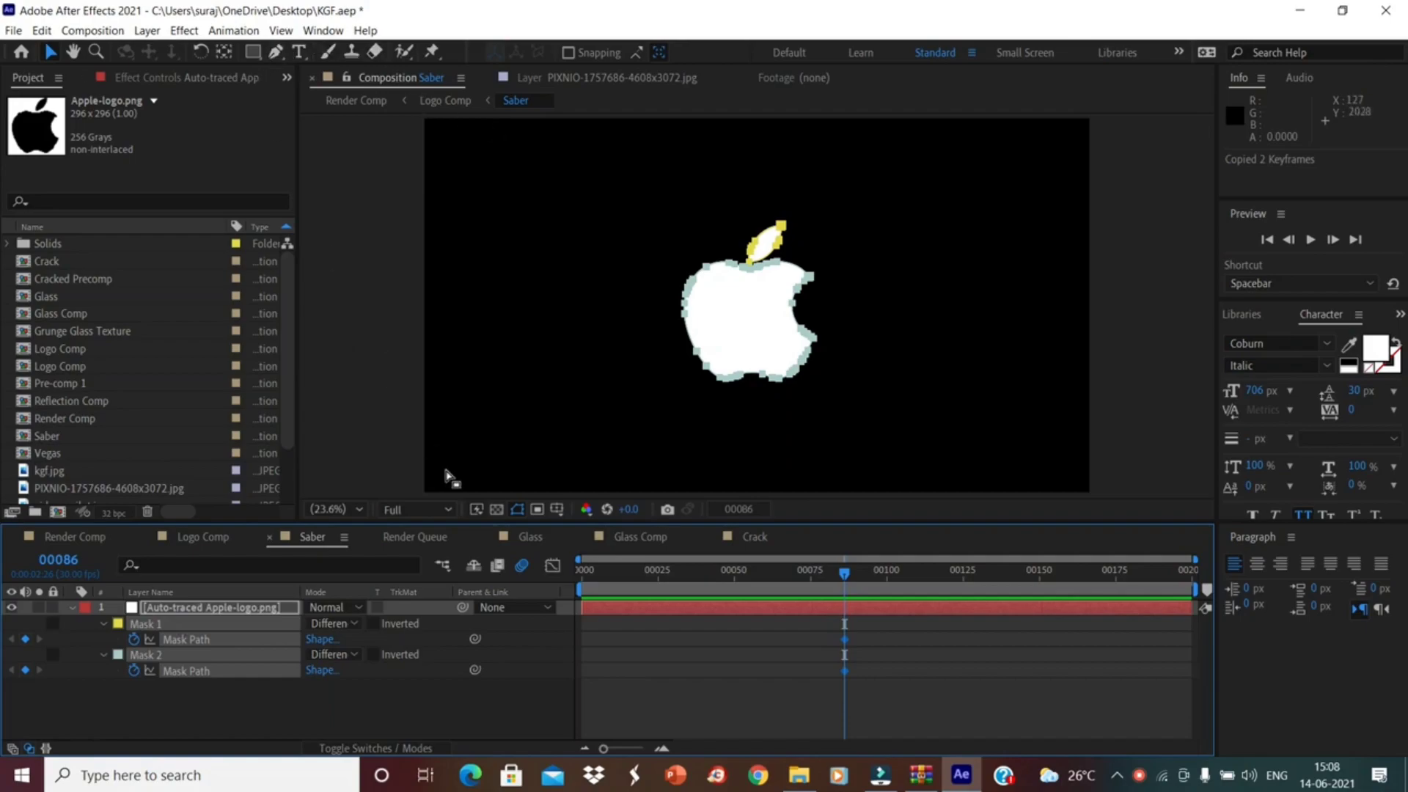
Step: In Logo Comp, swap the Saber layer's eight KGF letter masks for the pasted Apple masks
{"action": "left_click", "coordinate": [222, 538]}
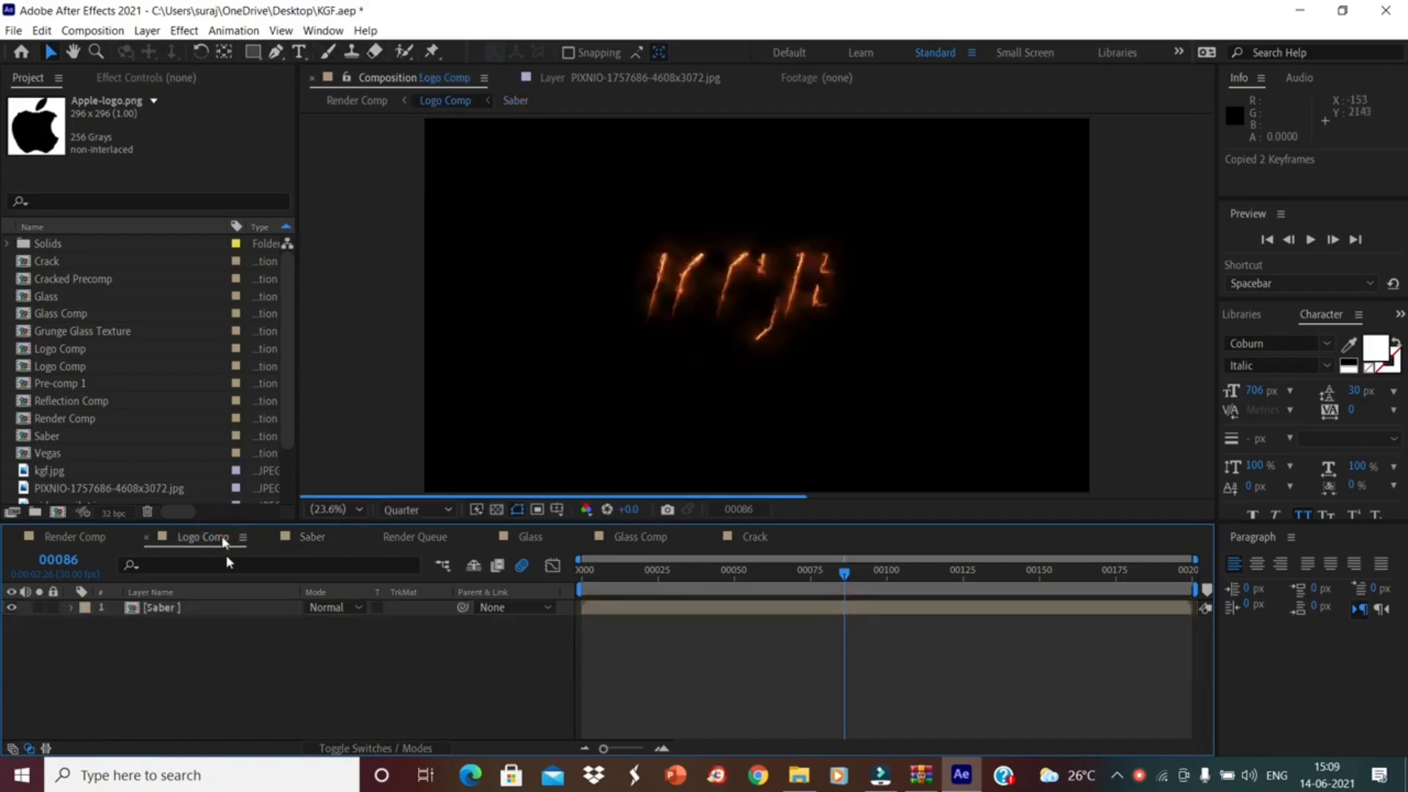
{"action": "left_click", "coordinate": [214, 611]}
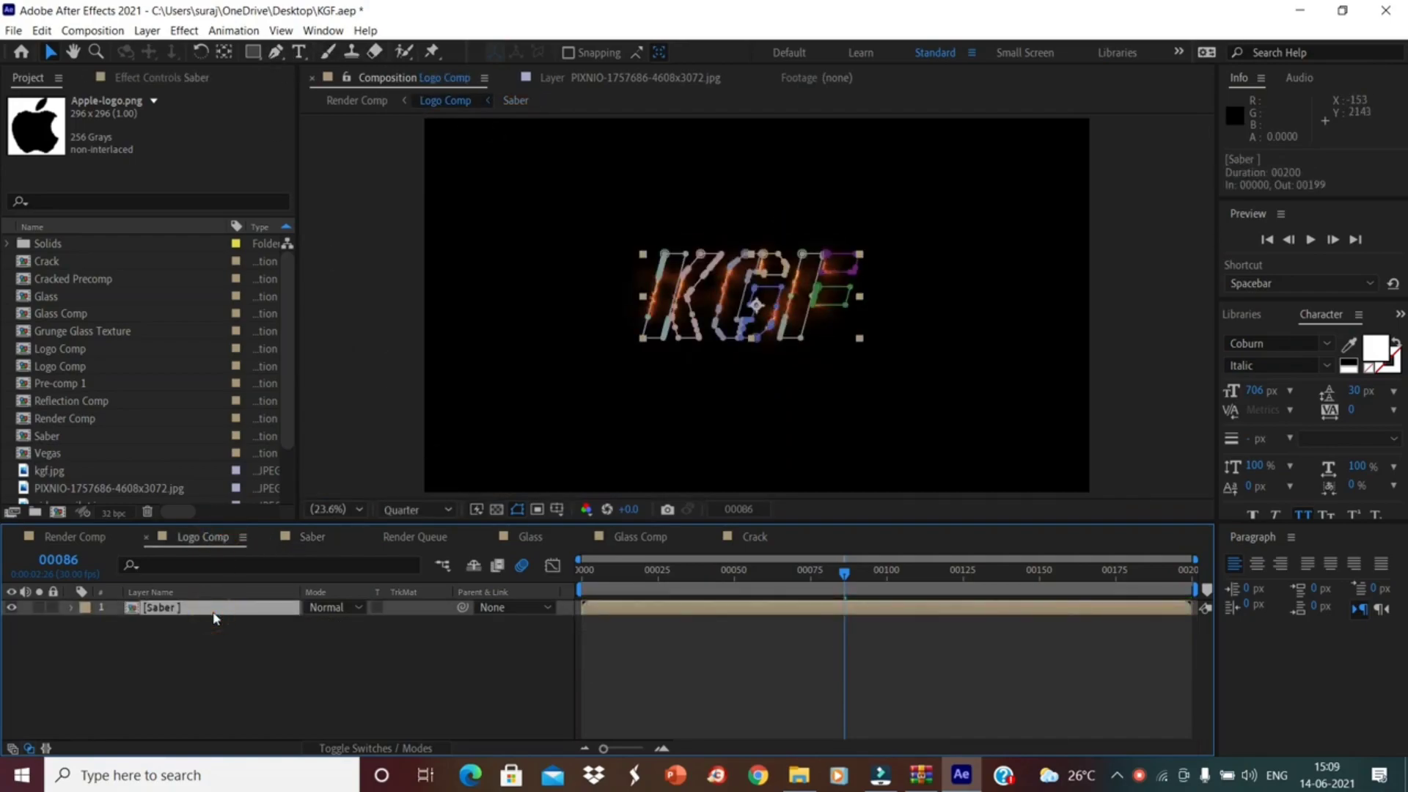
{"action": "key", "text": "m"}
{"action": "left_click", "coordinate": [64, 622]}
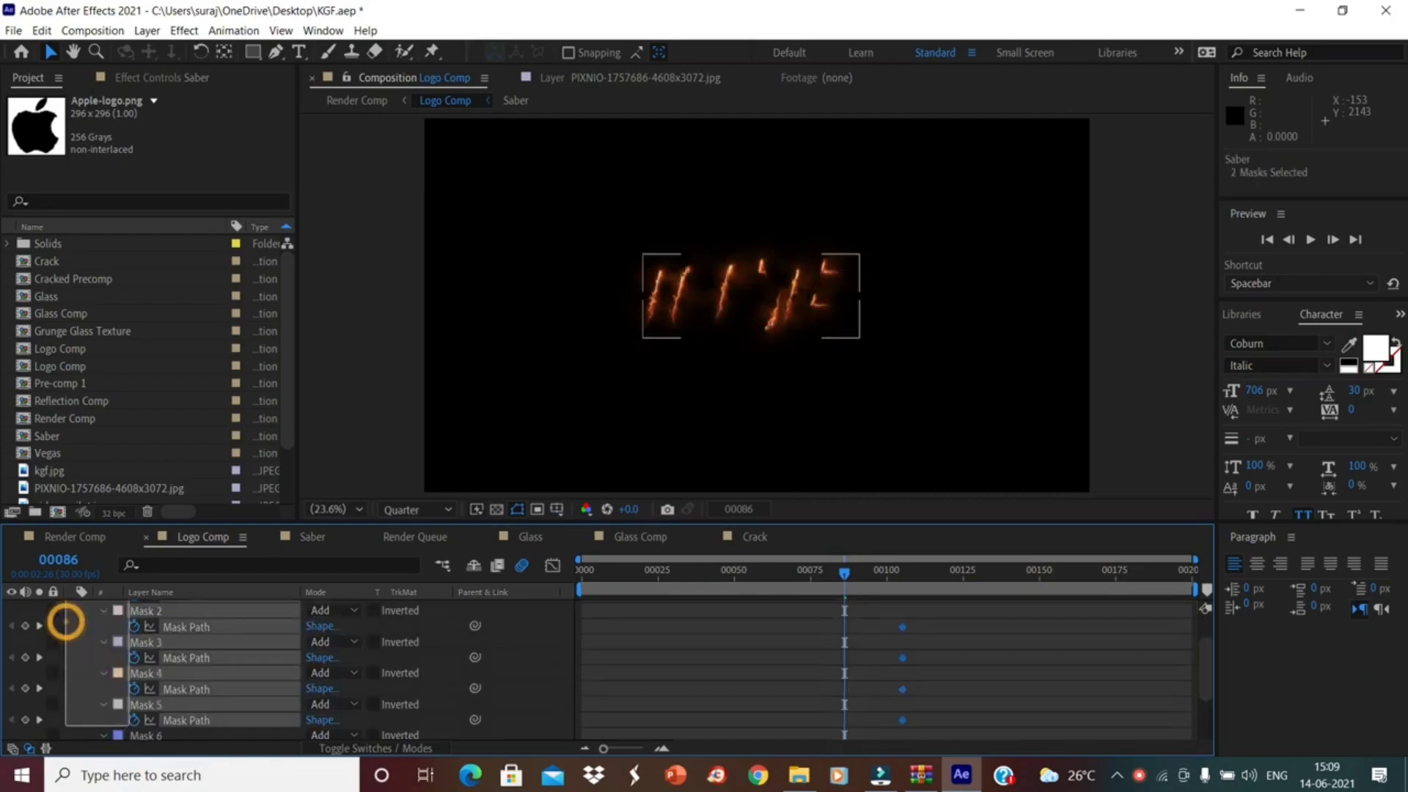
{"action": "left_click_drag", "start_coordinate": [64, 622], "coordinate": [198, 700]}
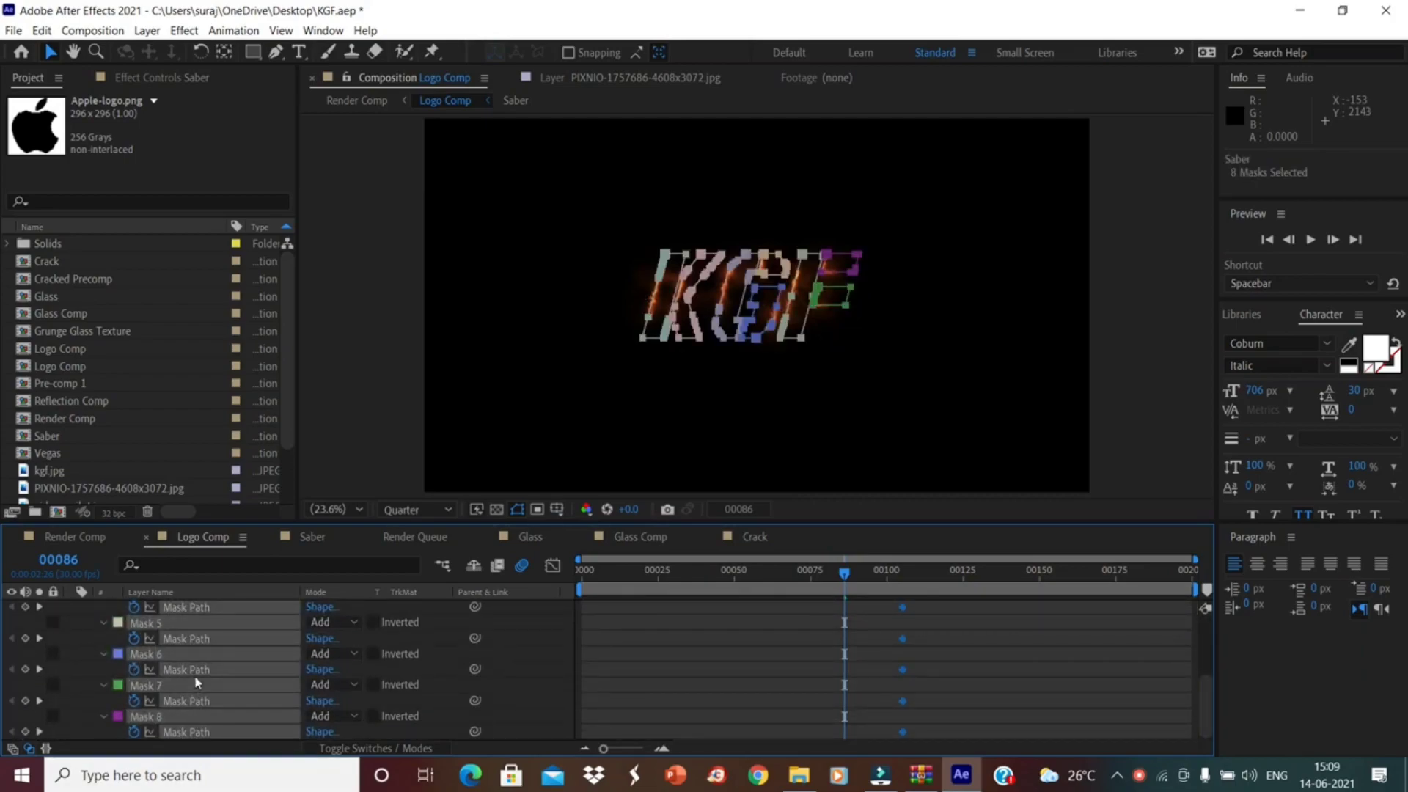
{"action": "key", "text": "Delete"}
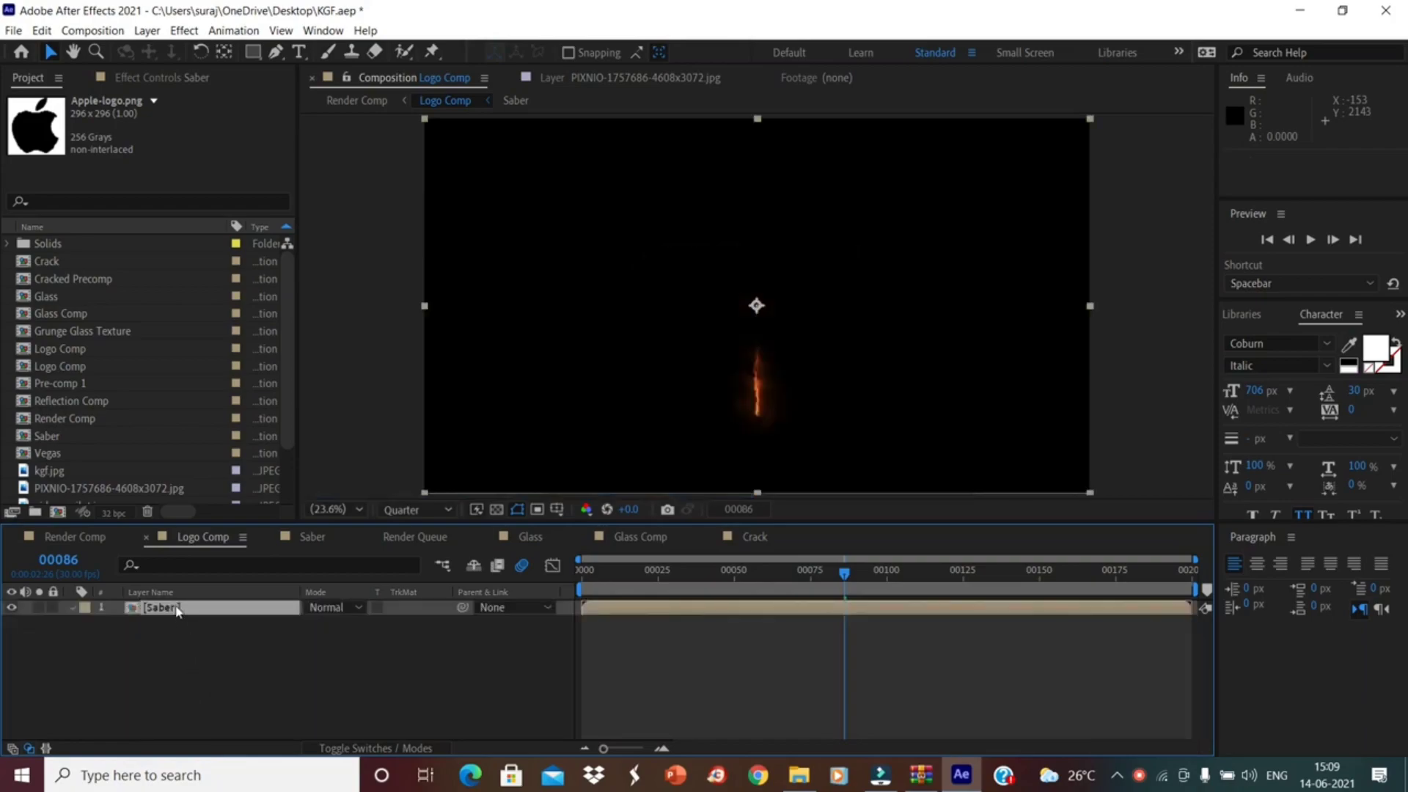
{"action": "key", "text": "ctrl+v"}
Step: Check the Apple fire at frames 00121 and 00151, then switch to Render Comp
{"action": "left_click", "coordinate": [187, 692]}
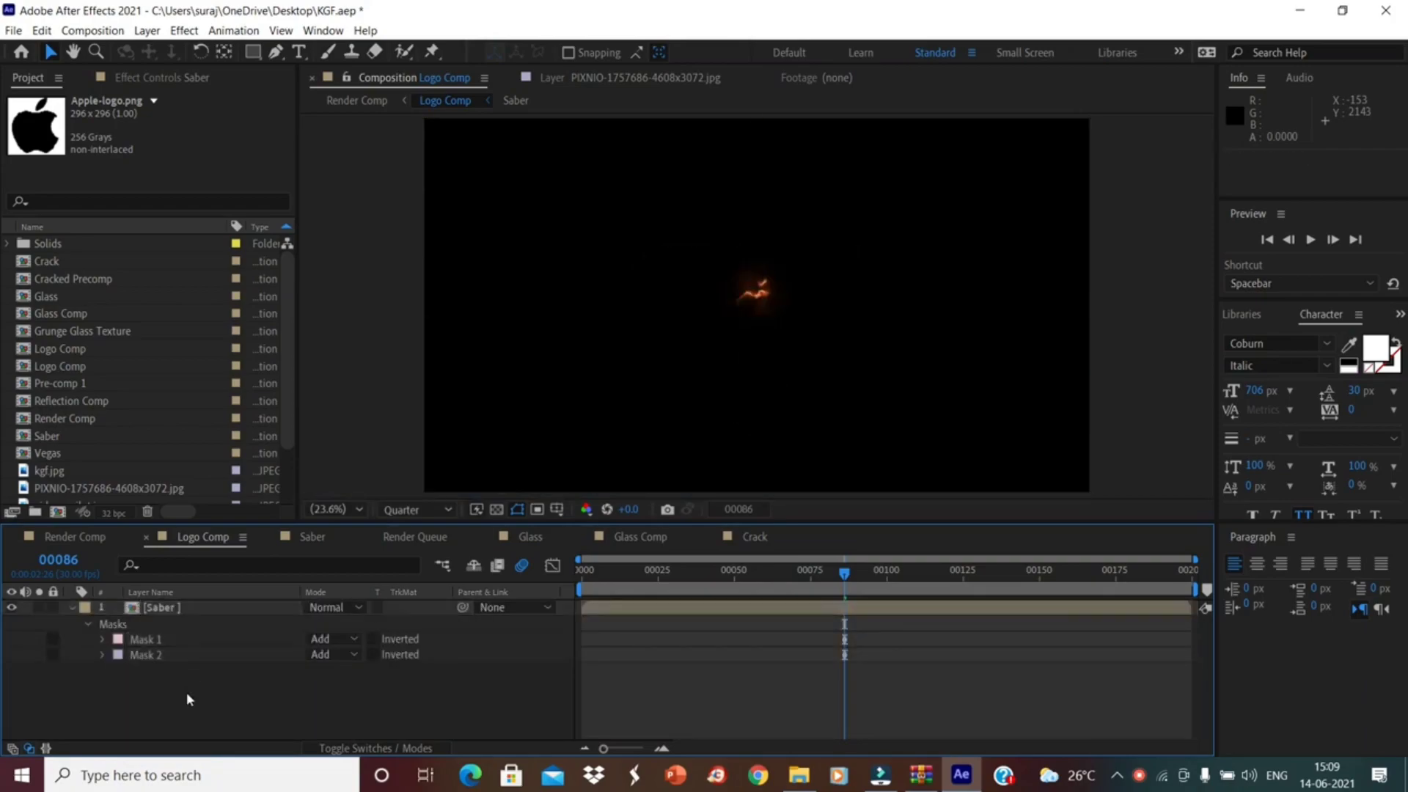
{"action": "left_click_drag", "start_coordinate": [846, 576], "coordinate": [951, 577]}
{"action": "left_click", "coordinate": [1043, 578]}
{"action": "key", "text": "shift+Escape"}
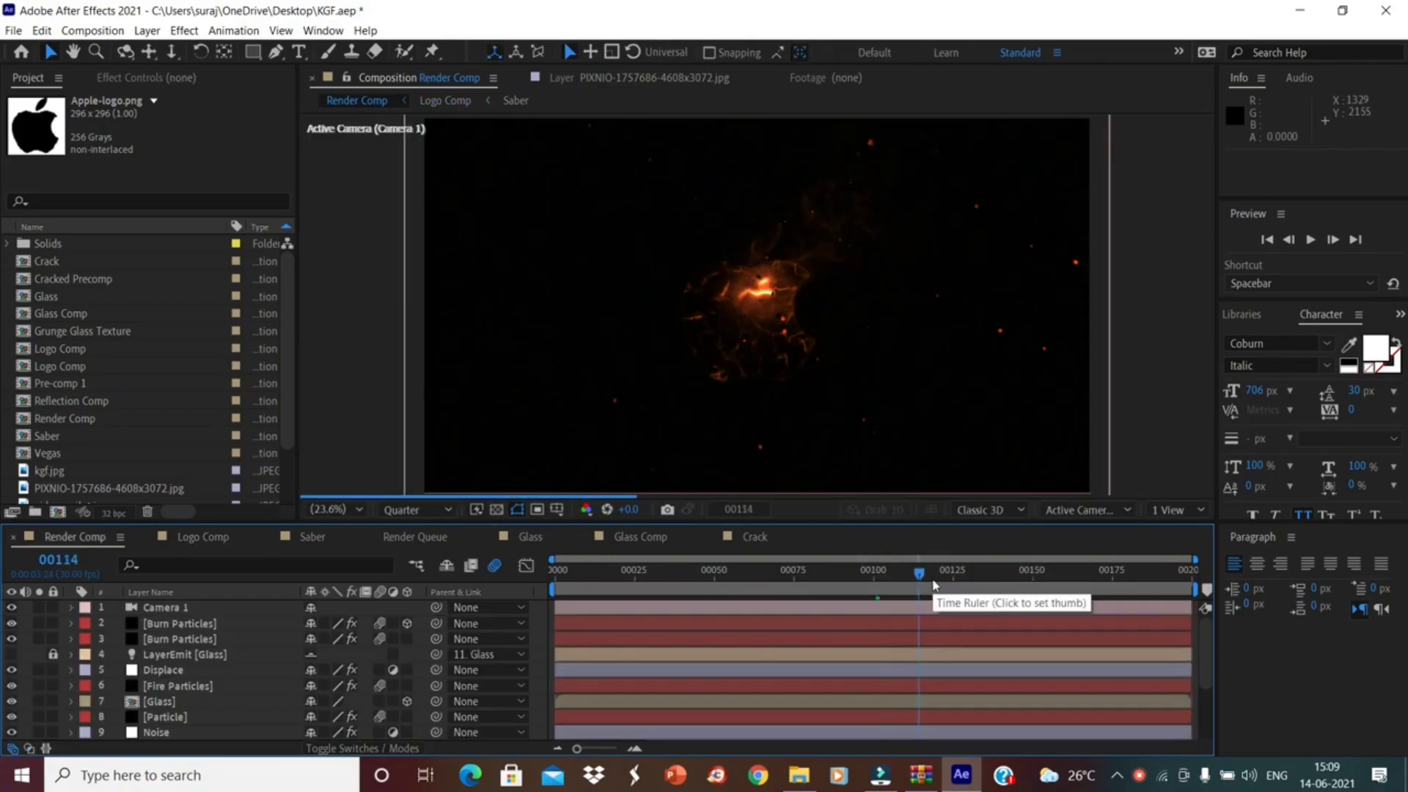
{"action": "left_click", "coordinate": [193, 543]}
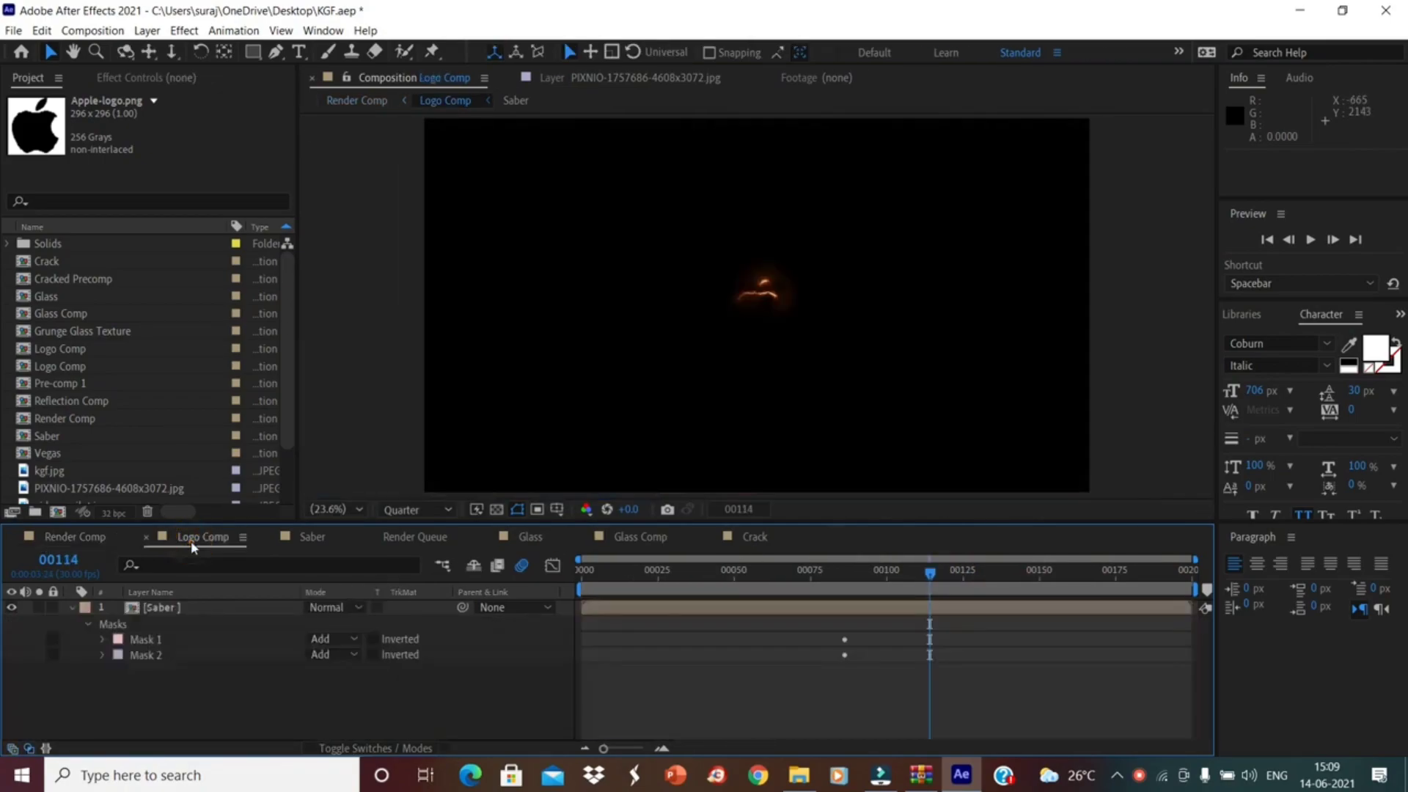
{"action": "left_click", "coordinate": [81, 539]}
{"action": "left_click", "coordinate": [930, 571]}
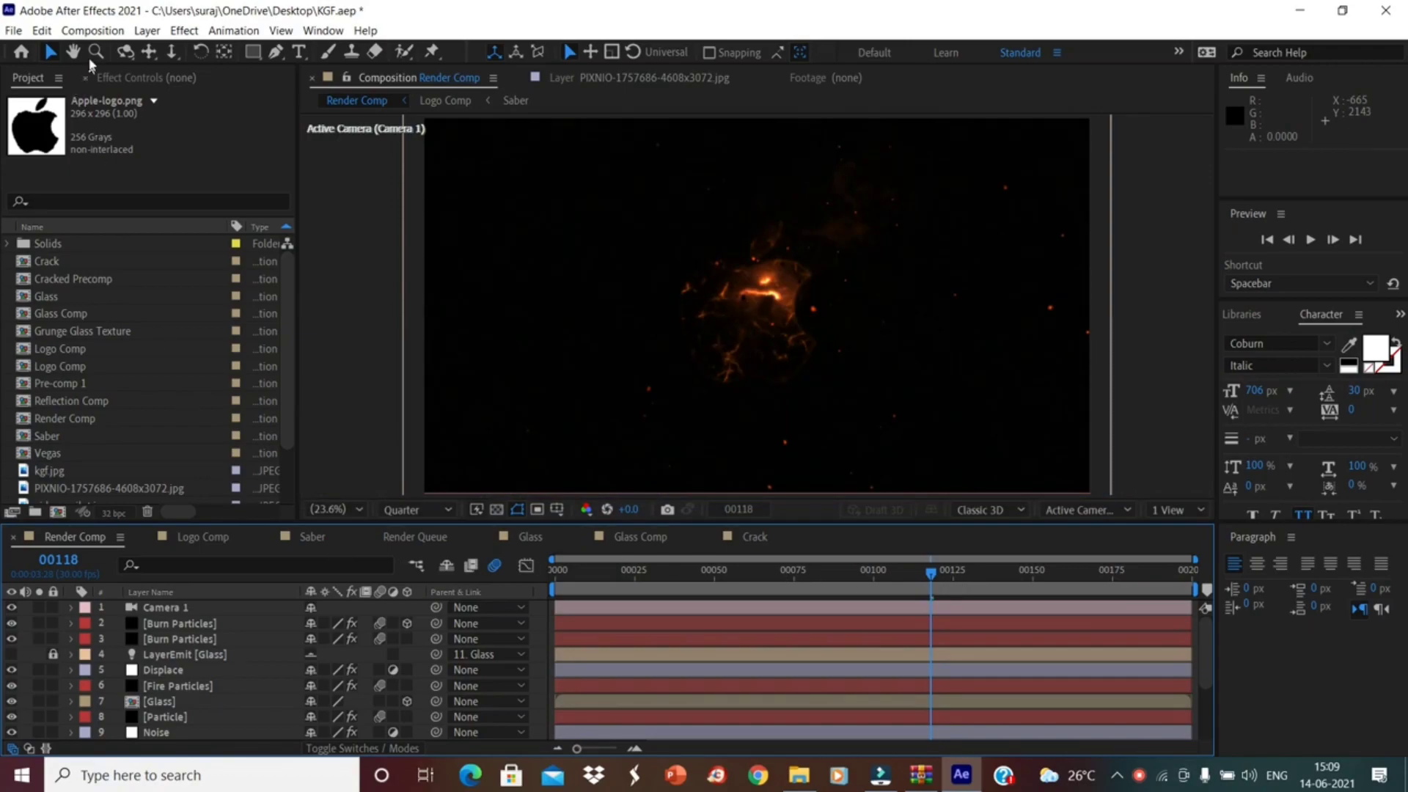
Step: Add Render Comp to the Render Queue as a second item from the Composition menu
{"action": "left_click", "coordinate": [93, 29]}
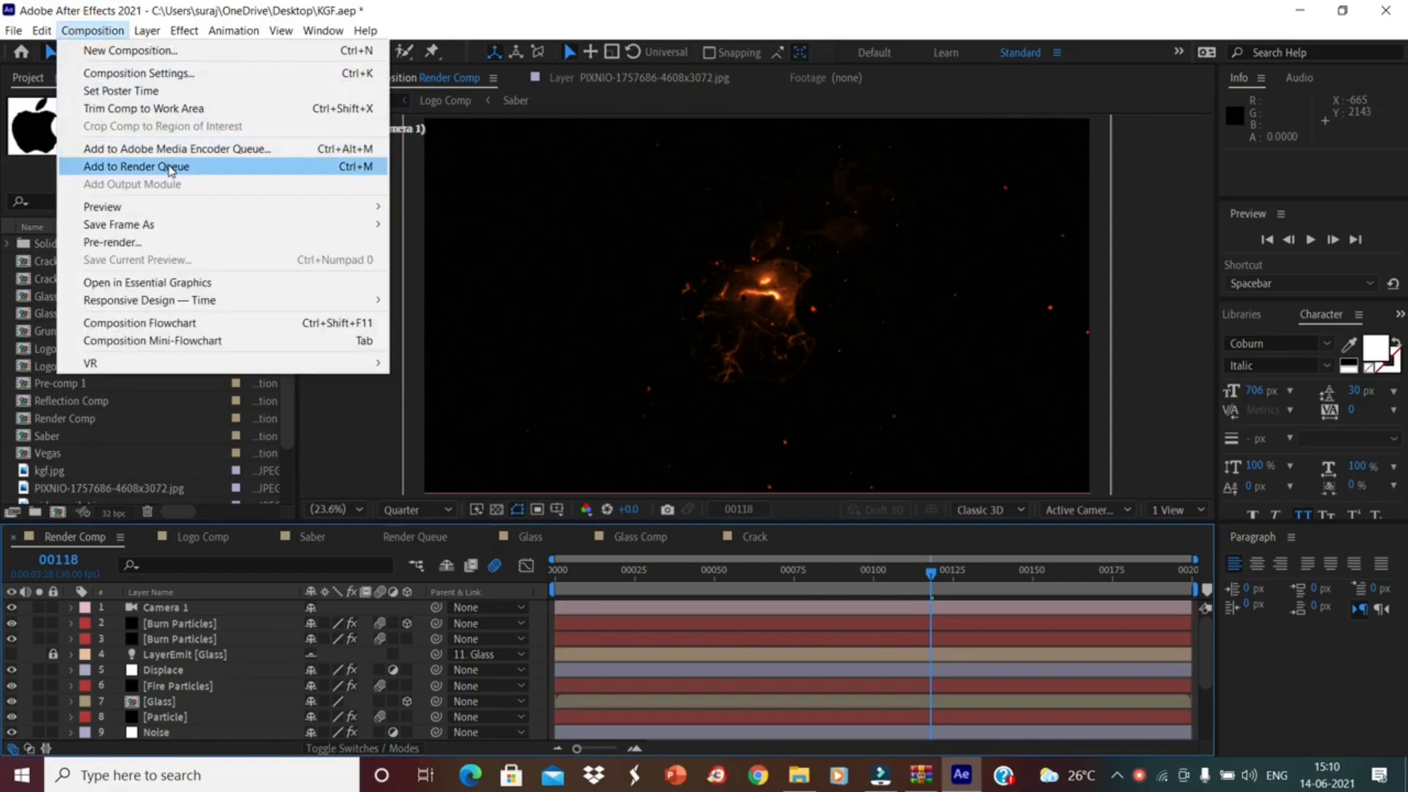
{"action": "left_click", "coordinate": [169, 167]}
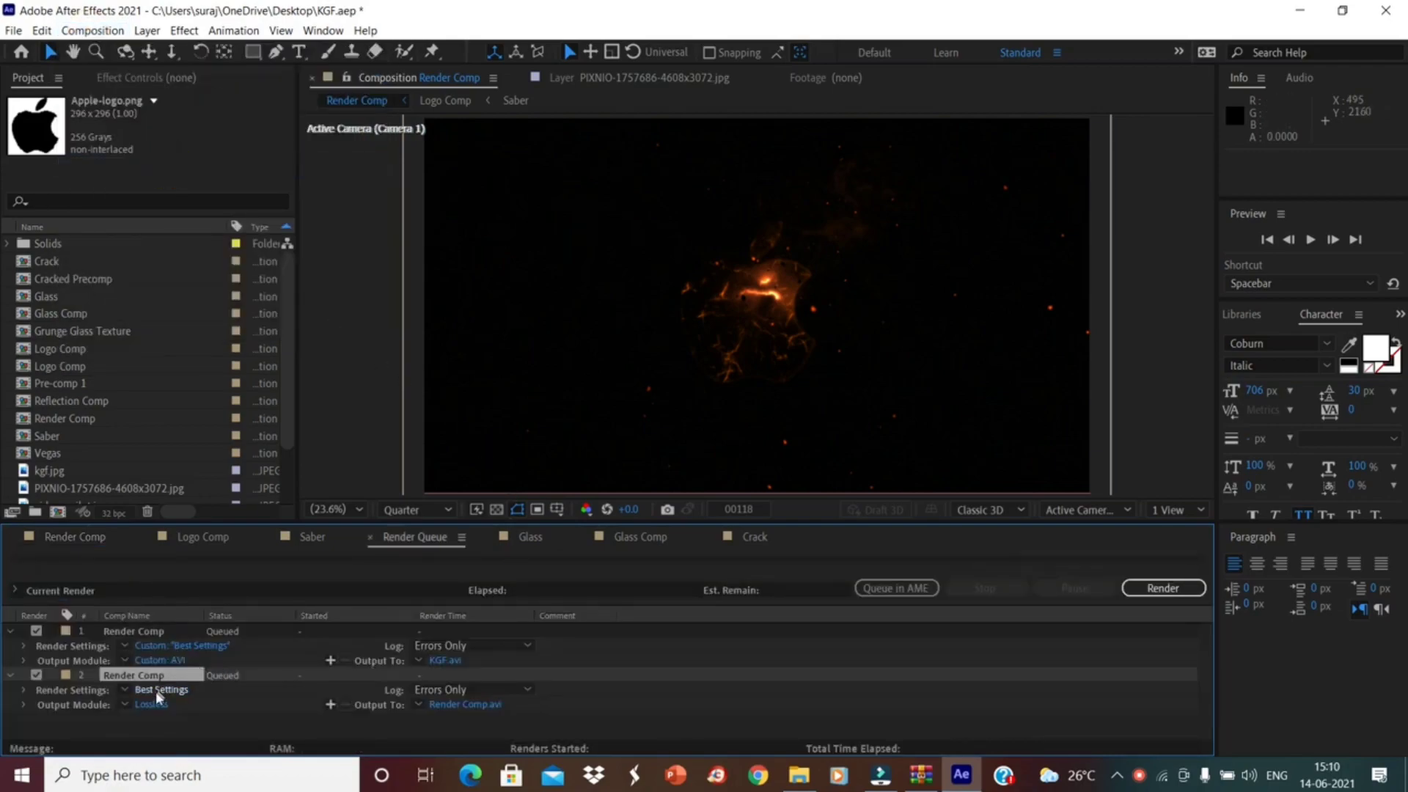